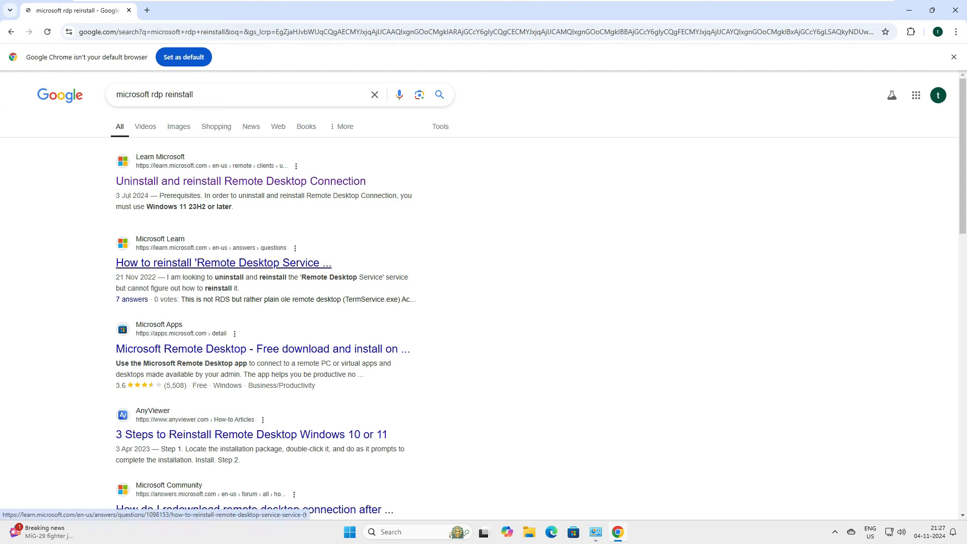
Highlight the first search result's title, then clear away the windows to reveal the Windows desktop.
{"action": "left_click_drag", "start_coordinate": [369, 182], "coordinate": [116, 182]}
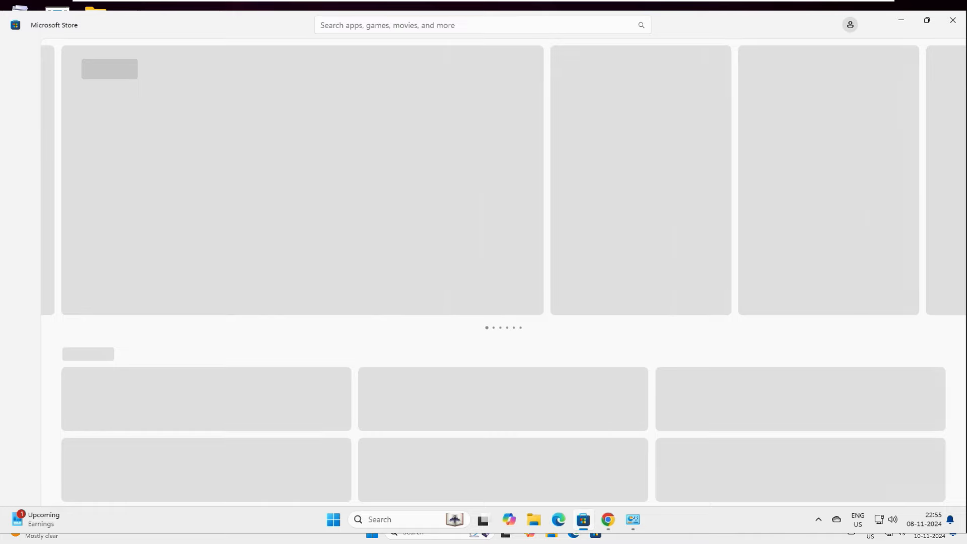
{"action": "mouse_move", "coordinate": [583, 519]}
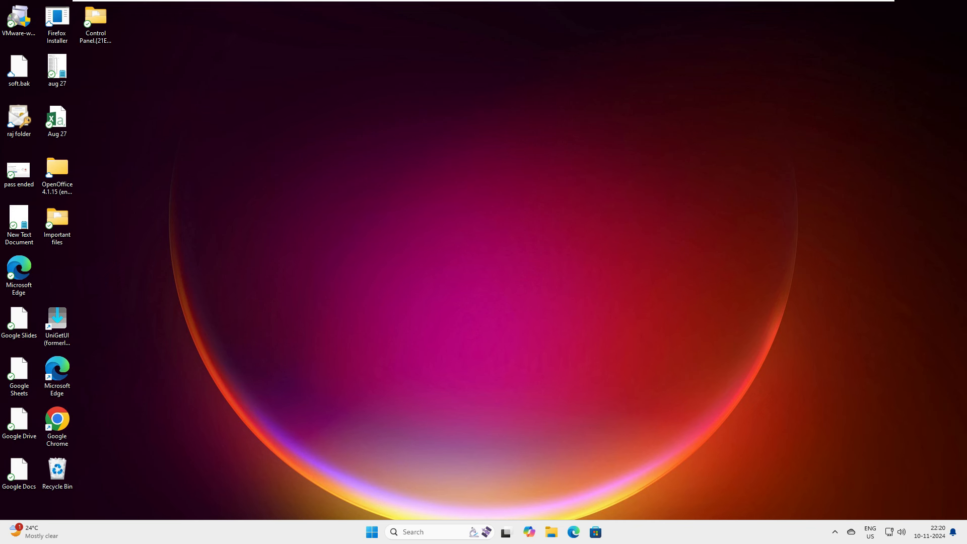
Launch Chrome and search Google for 'remote desktop manager'.
{"action": "double_click", "coordinate": [57, 426]}
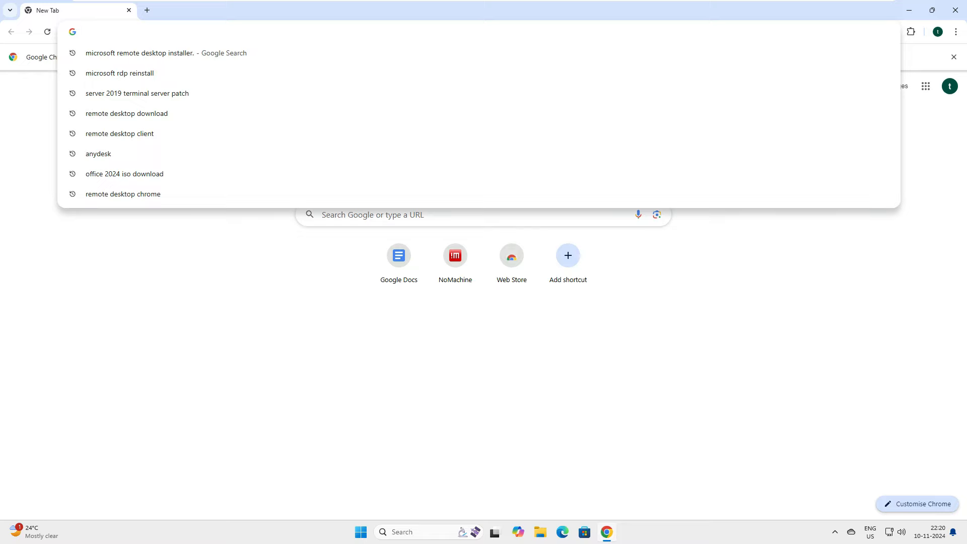
{"action": "type", "text": "remote desktop manager"}
{"action": "key", "text": "Return"}
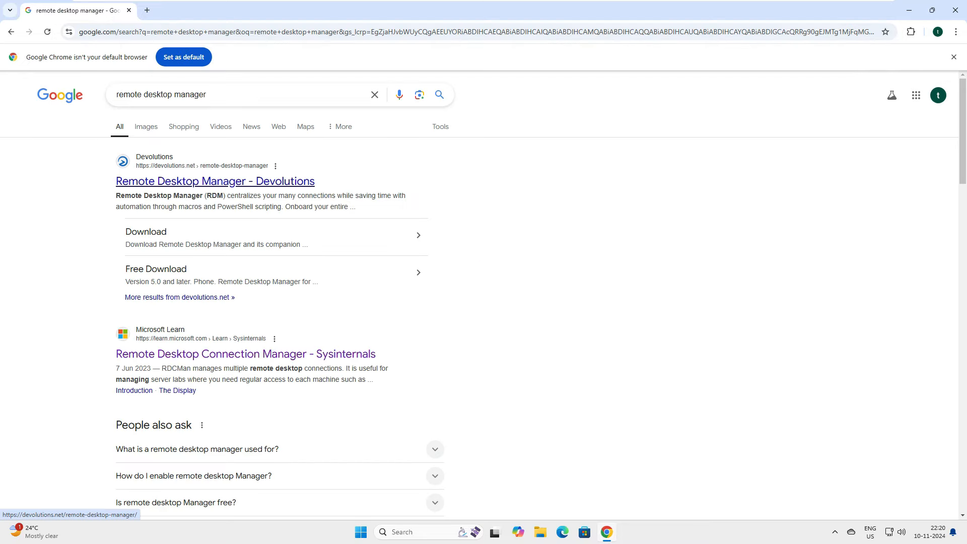
{"action": "scroll", "coordinate": [217, 184], "scroll_direction": "down", "scroll_amount": 3}
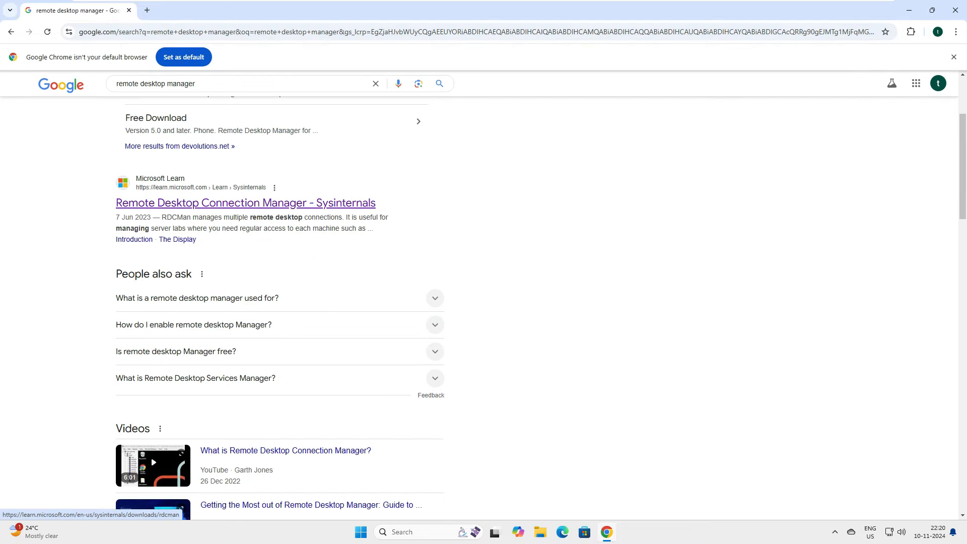
{"action": "scroll", "coordinate": [216, 184], "scroll_direction": "up", "scroll_amount": 2}
Open the Sysinternals RDCMan search result in a new tab and switch to it.
{"action": "left_click_drag", "start_coordinate": [116, 304], "coordinate": [396, 316]}
{"action": "left_click", "coordinate": [395, 317]}
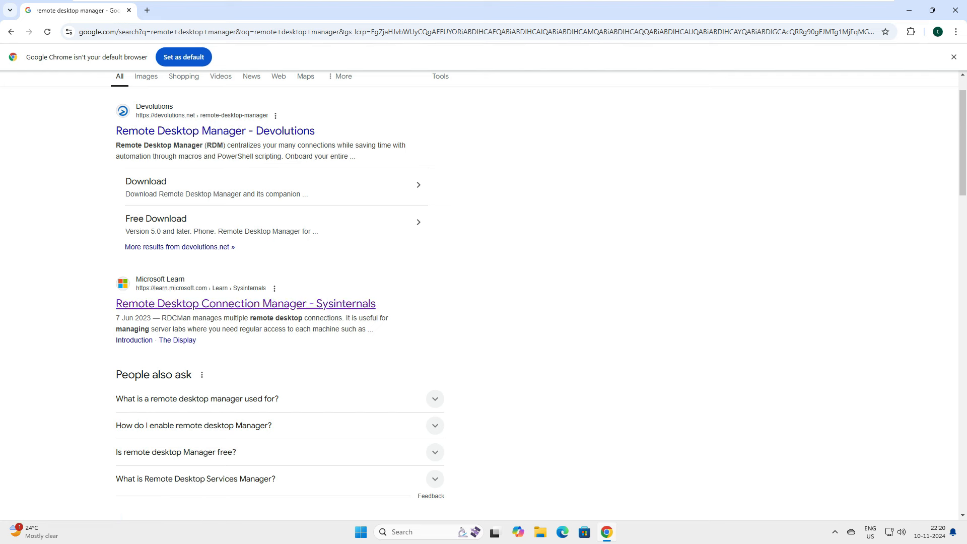
{"action": "right_click", "coordinate": [223, 305]}
{"action": "left_click", "coordinate": [239, 316]}
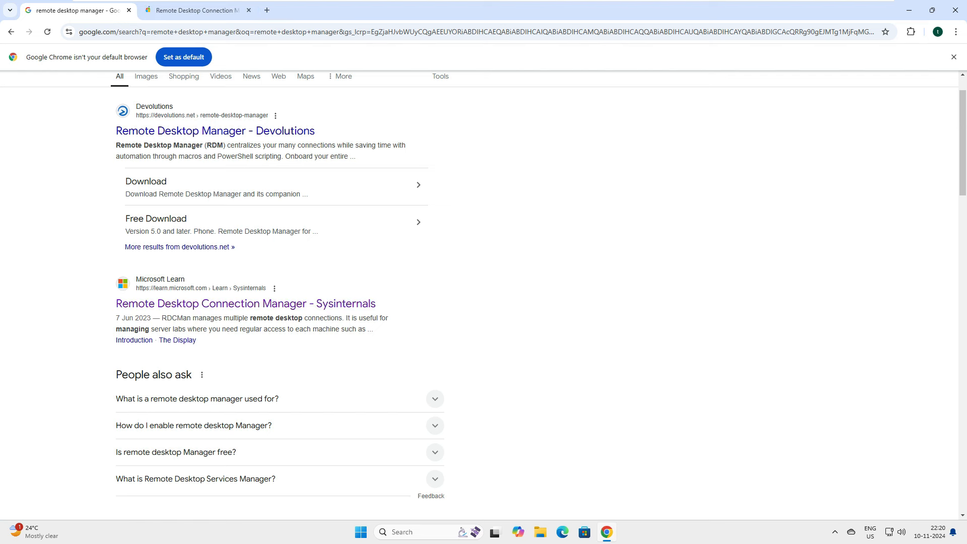
{"action": "left_click", "coordinate": [197, 11]}
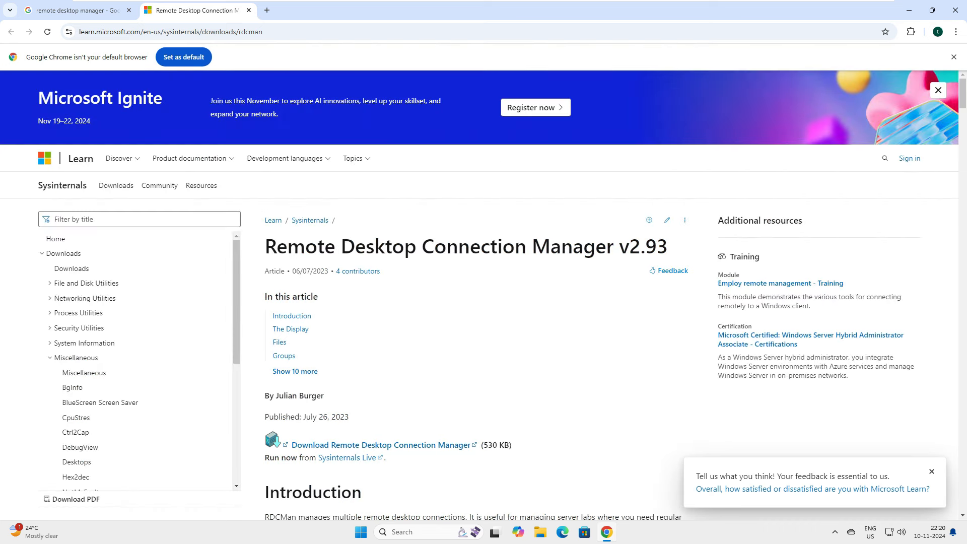
Download RDCMan.zip from the Remote Desktop Connection Manager v2.93 page and show it in its folder.
{"action": "left_click_drag", "start_coordinate": [38, 98], "coordinate": [143, 98]}
{"action": "left_click_drag", "start_coordinate": [265, 247], "coordinate": [668, 246]}
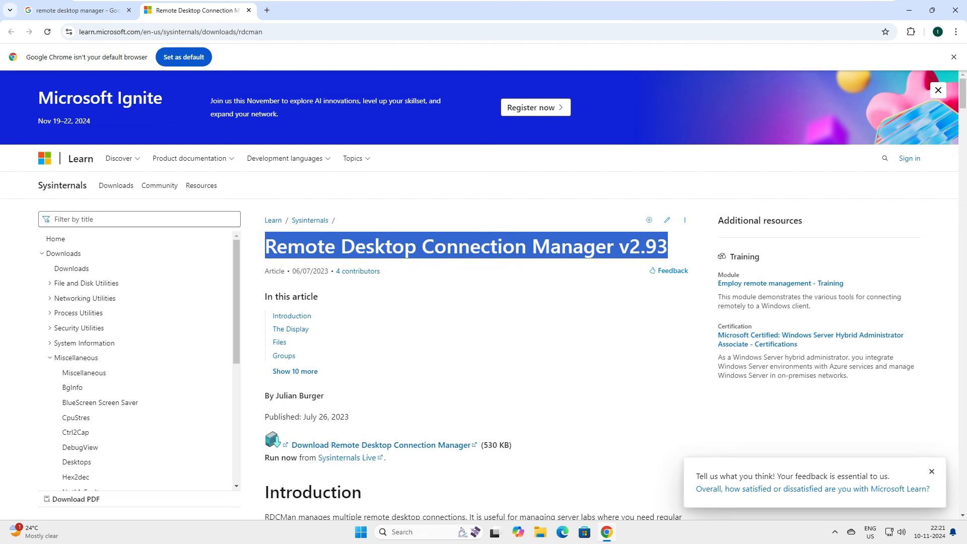
{"action": "scroll", "coordinate": [454, 302], "scroll_direction": "down", "scroll_amount": 2}
{"action": "left_click", "coordinate": [352, 345]}
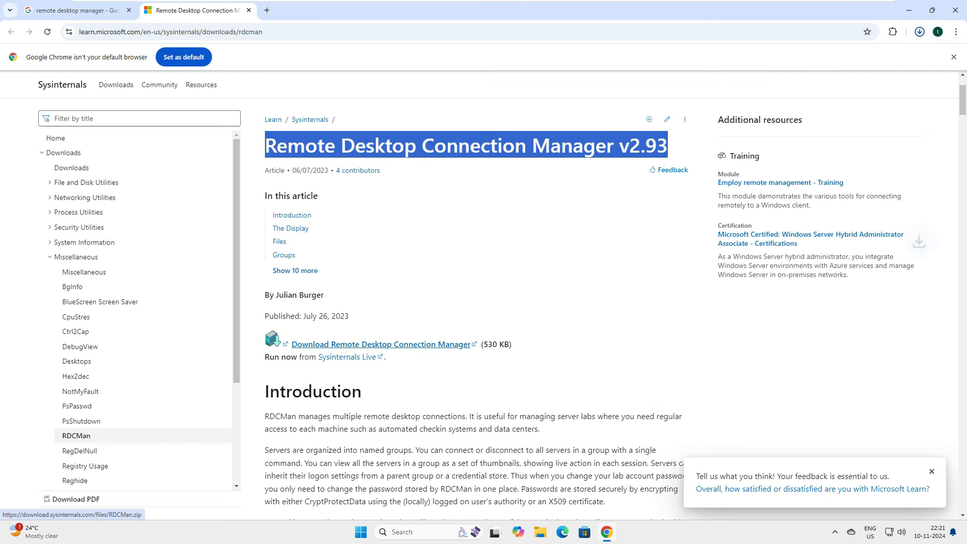
{"action": "mouse_move", "coordinate": [847, 58]}
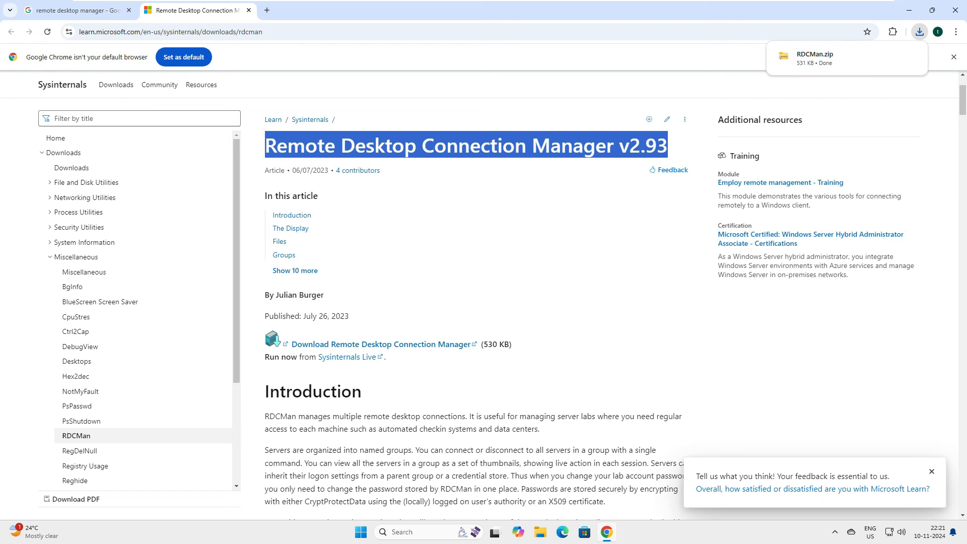
{"action": "left_click", "coordinate": [911, 56]}
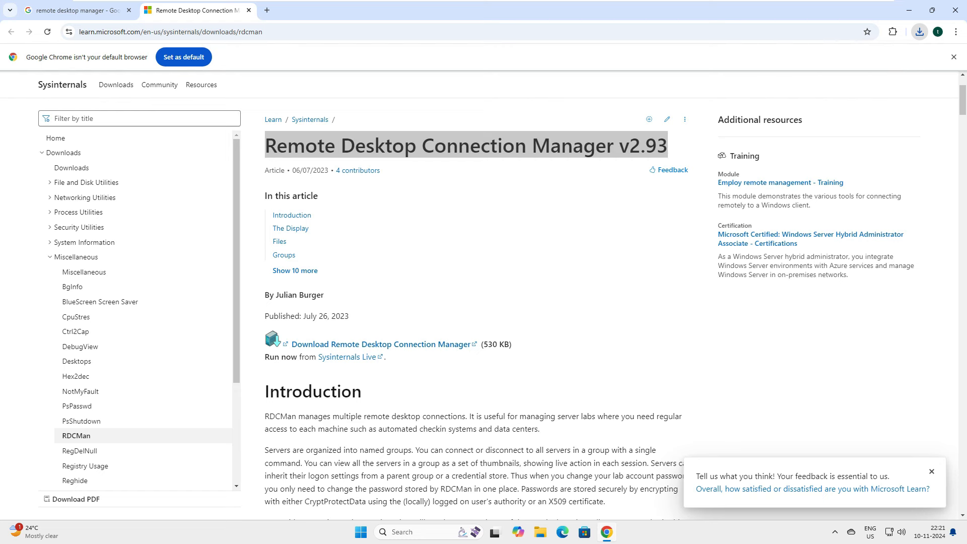
Extract RDCMan.zip, open the RDCMan folder and read through the Eula licence text.
{"action": "right_click", "coordinate": [111, 101]}
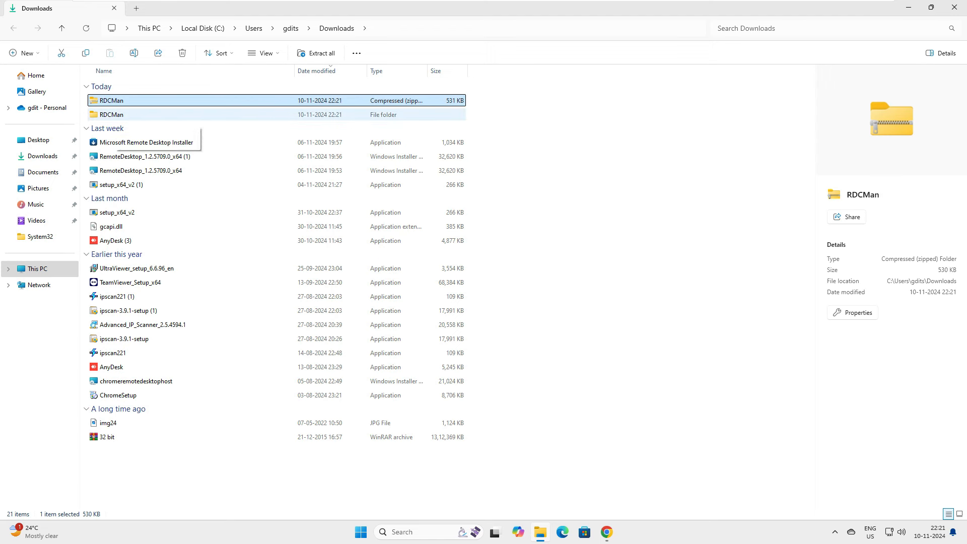
{"action": "double_click", "coordinate": [116, 115]}
{"action": "left_click", "coordinate": [115, 101]}
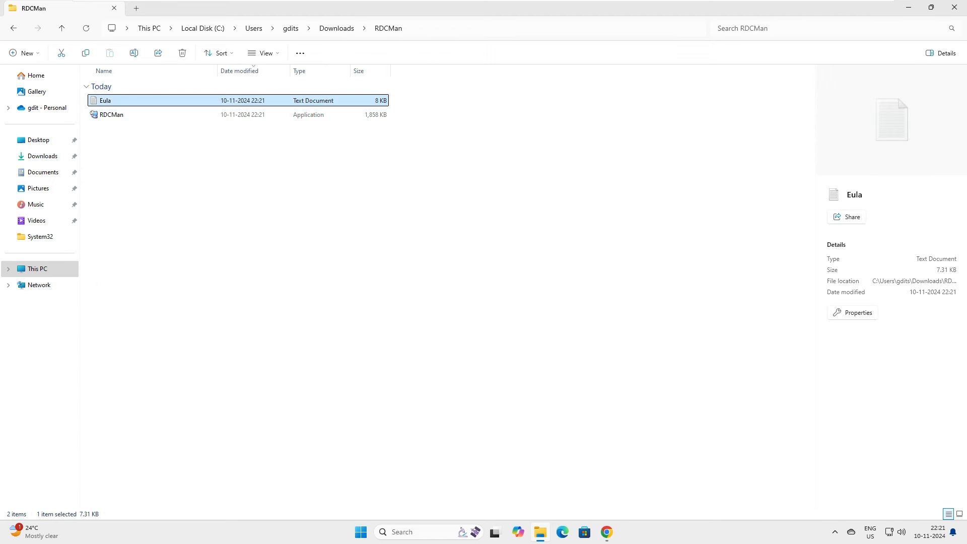
{"action": "key", "text": "Return"}
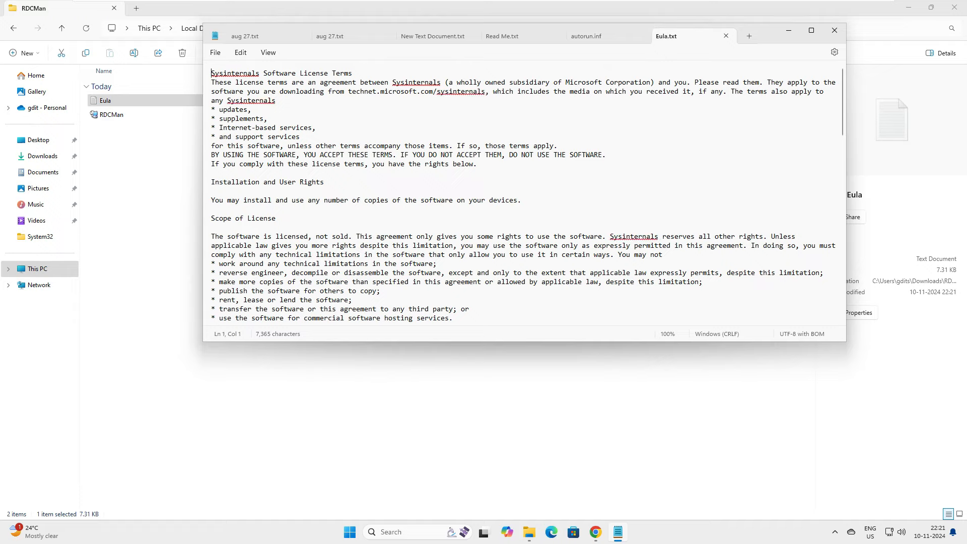
{"action": "scroll", "coordinate": [524, 191], "scroll_direction": "down", "scroll_amount": 10}
{"action": "scroll", "coordinate": [524, 191], "scroll_direction": "down", "scroll_amount": 5}
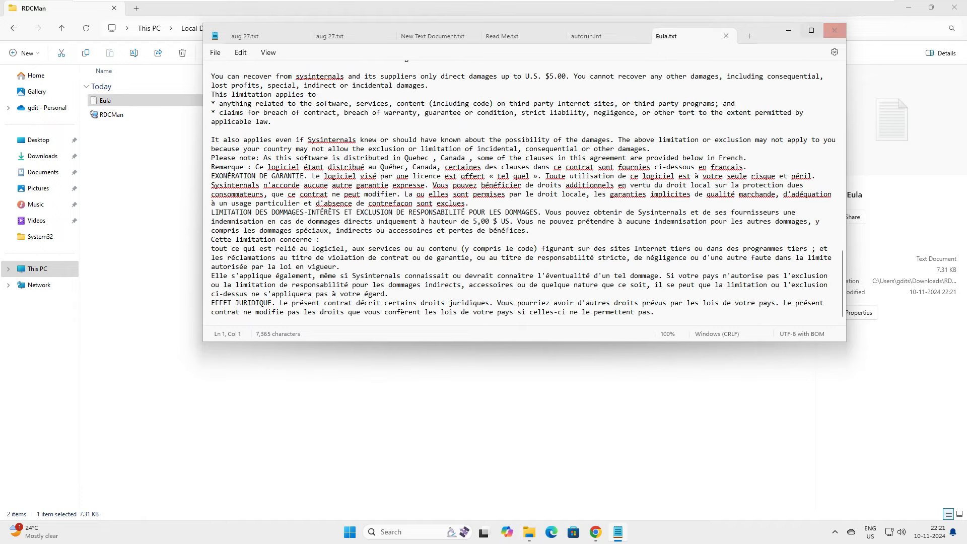
{"action": "left_click", "coordinate": [834, 31]}
Send the RDCMan application to the desktop as a shortcut and show the desktop.
{"action": "left_click", "coordinate": [109, 114]}
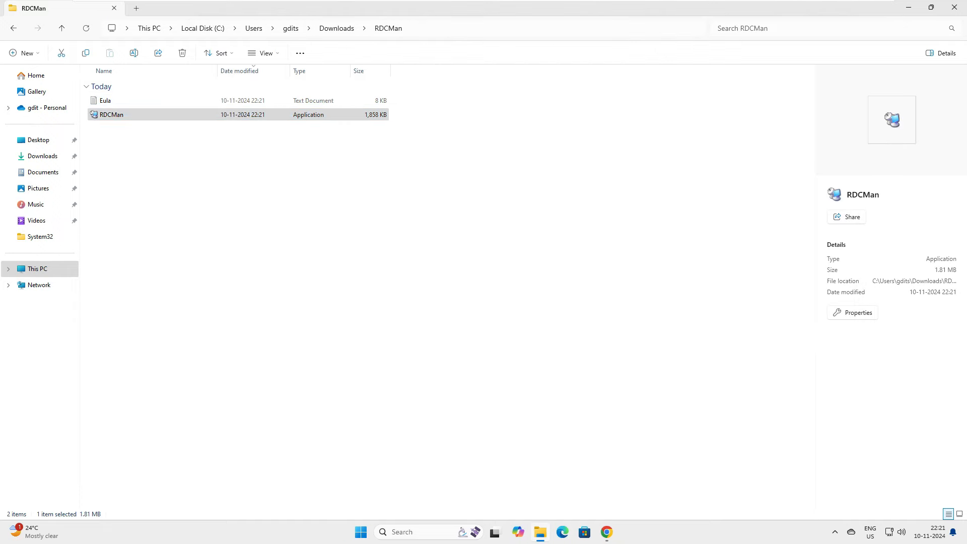
{"action": "right_click", "coordinate": [103, 115]}
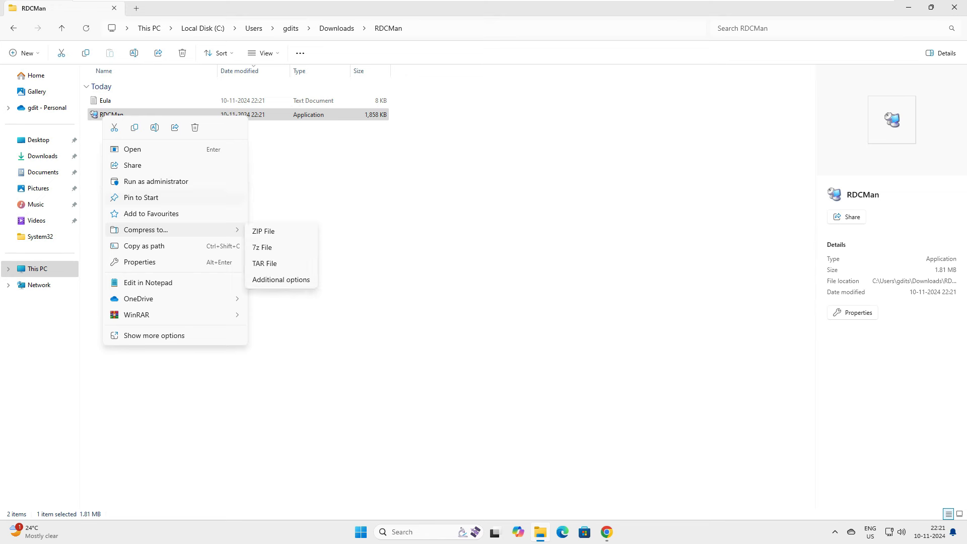
{"action": "left_click", "coordinate": [155, 335]}
{"action": "mouse_move", "coordinate": [139, 226]}
{"action": "mouse_move", "coordinate": [131, 285]}
{"action": "left_click", "coordinate": [291, 308]}
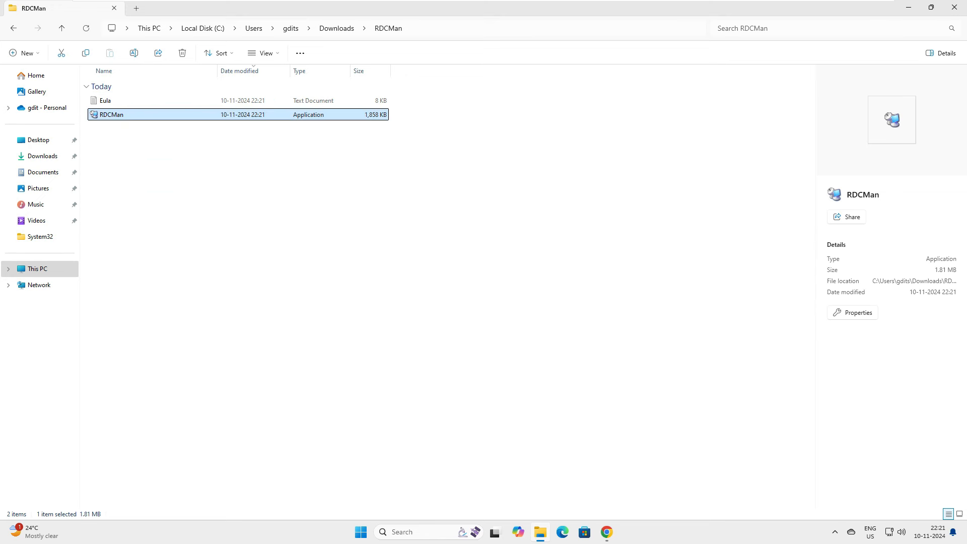
{"action": "key", "text": "super+d"}
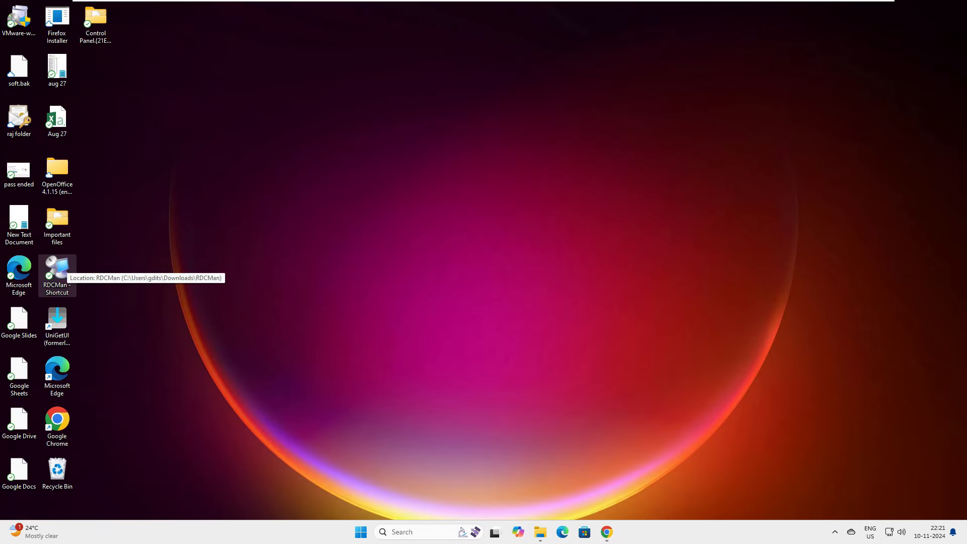
Launch RDCMan from its shortcut, dismiss the two file-not-found errors, reposition the window, then close it.
{"action": "double_click", "coordinate": [57, 275]}
{"action": "left_click", "coordinate": [545, 297]}
{"action": "left_click", "coordinate": [545, 298]}
{"action": "left_click", "coordinate": [544, 298]}
{"action": "left_click", "coordinate": [544, 298]}
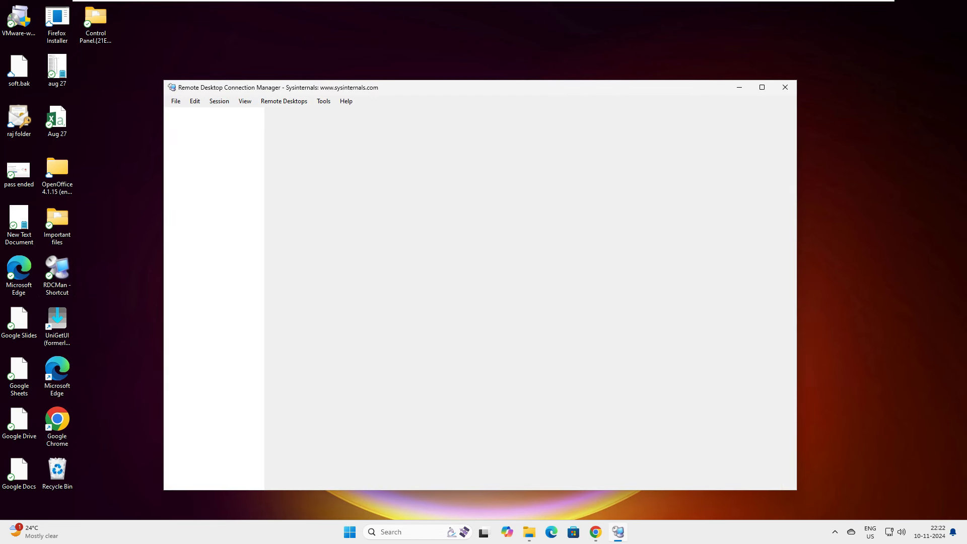
{"action": "left_click_drag", "start_coordinate": [368, 88], "coordinate": [358, 55]}
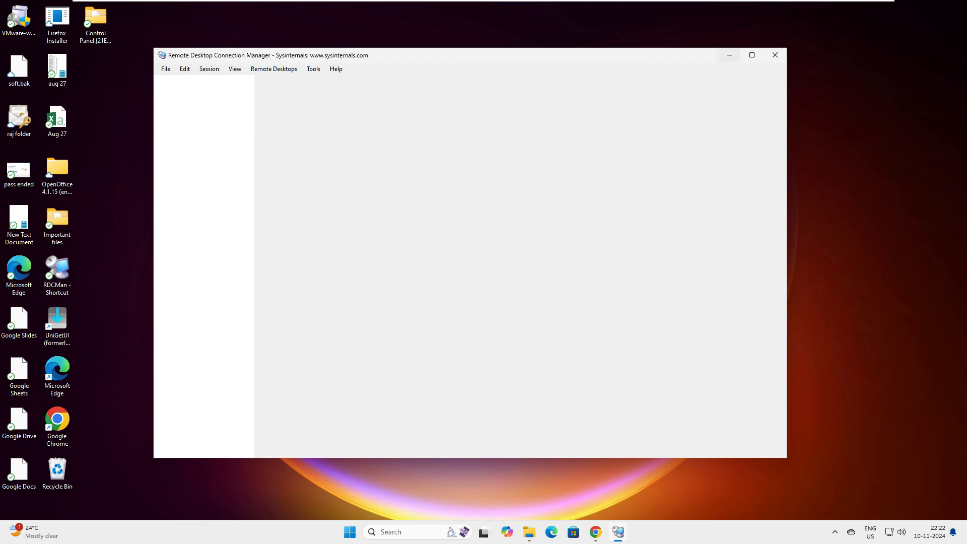
{"action": "left_click", "coordinate": [775, 55]}
Relaunch RDCMan and browse its File, View and Session menus.
{"action": "double_click", "coordinate": [57, 274]}
{"action": "left_click", "coordinate": [165, 68]}
{"action": "mouse_move", "coordinate": [184, 68]}
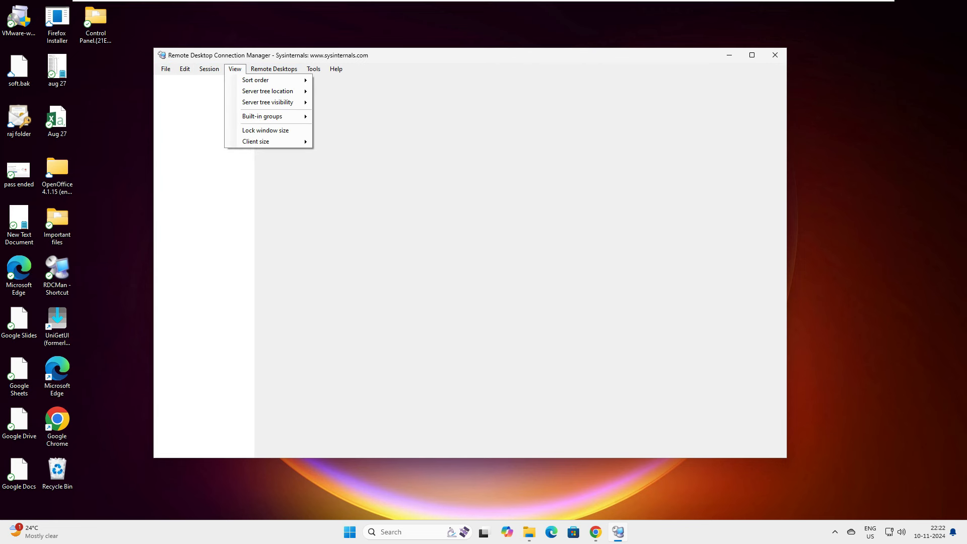
{"action": "mouse_move", "coordinate": [336, 69]}
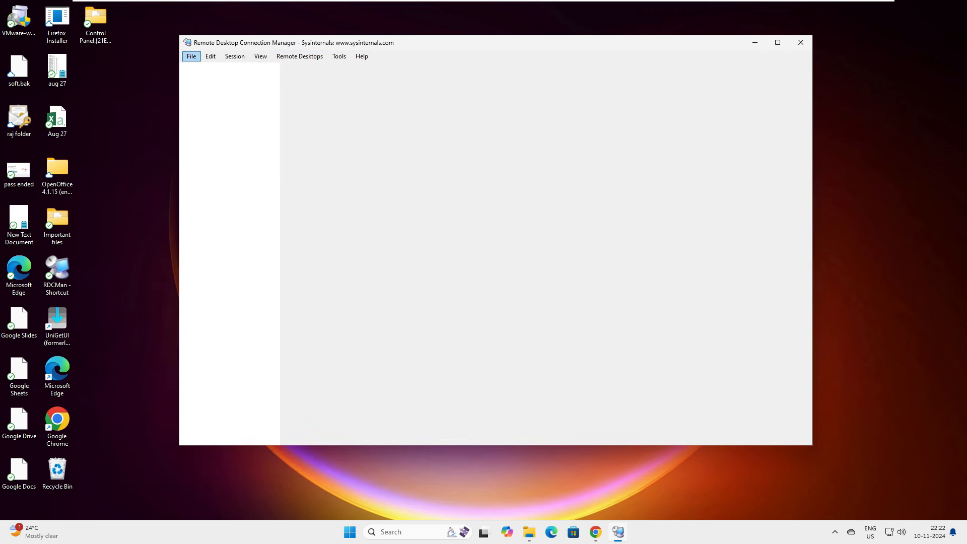
{"action": "left_click", "coordinate": [191, 56]}
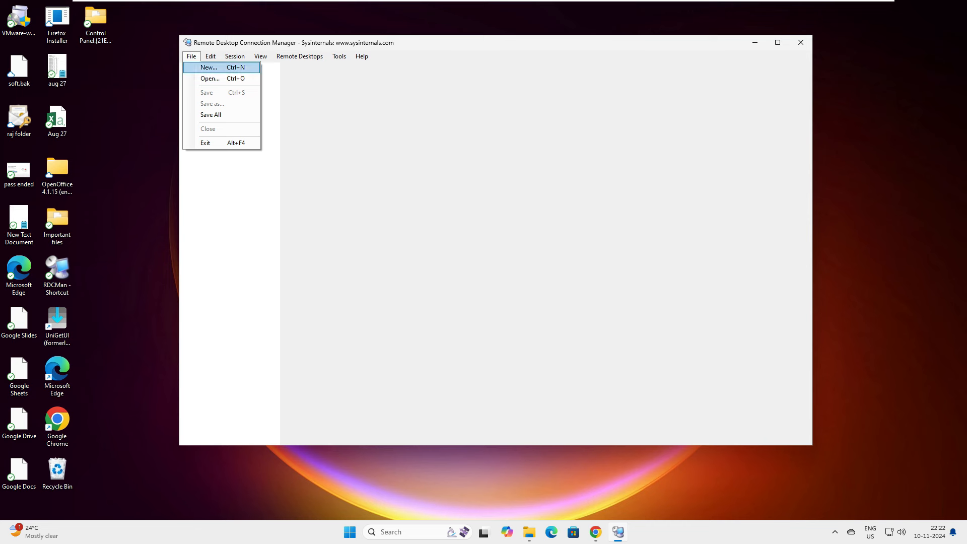
Create a new RDCMan group file named AWS and save it in Documents.
{"action": "key", "text": "Return"}
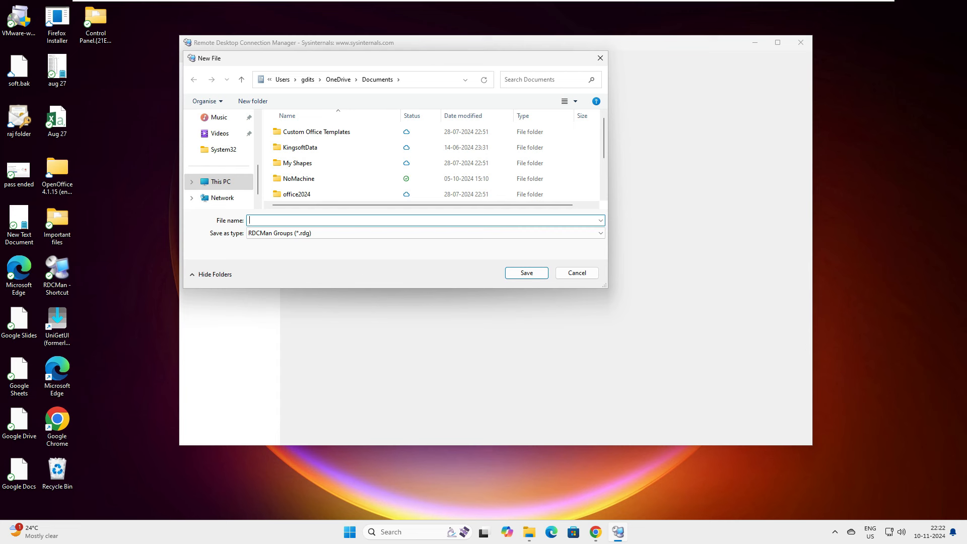
{"action": "type", "text": "AWS"}
{"action": "left_click", "coordinate": [526, 272]}
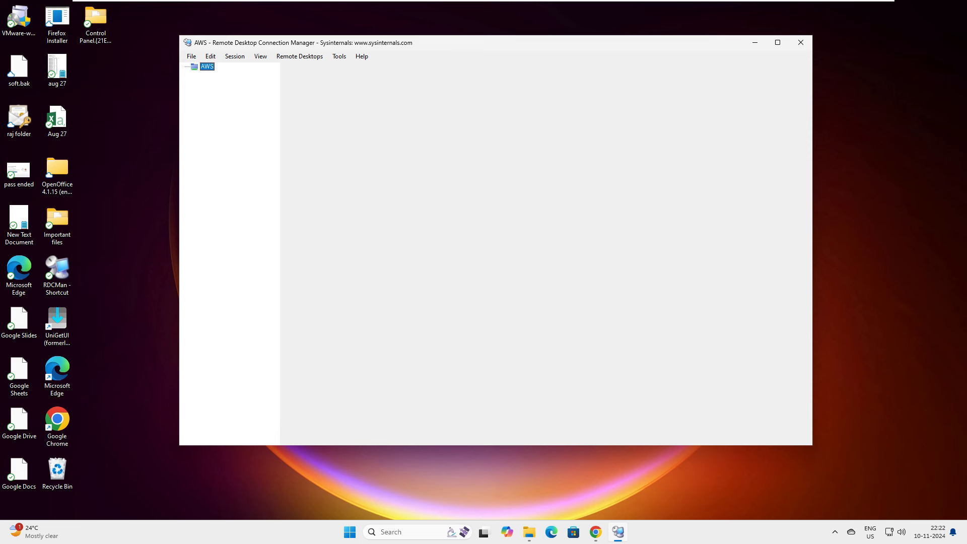
Create and save a new AZURE group file.
{"action": "left_click", "coordinate": [192, 56]}
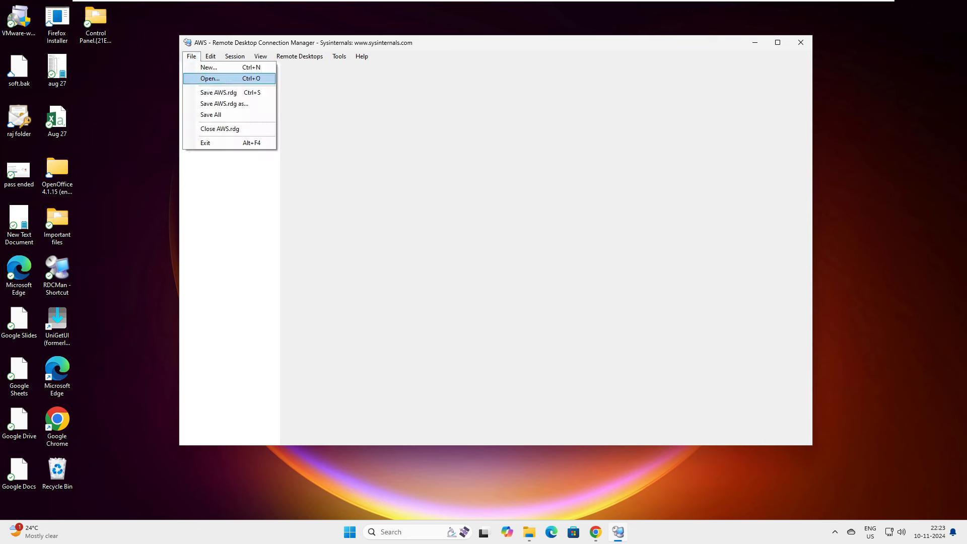
{"action": "key", "text": "Return"}
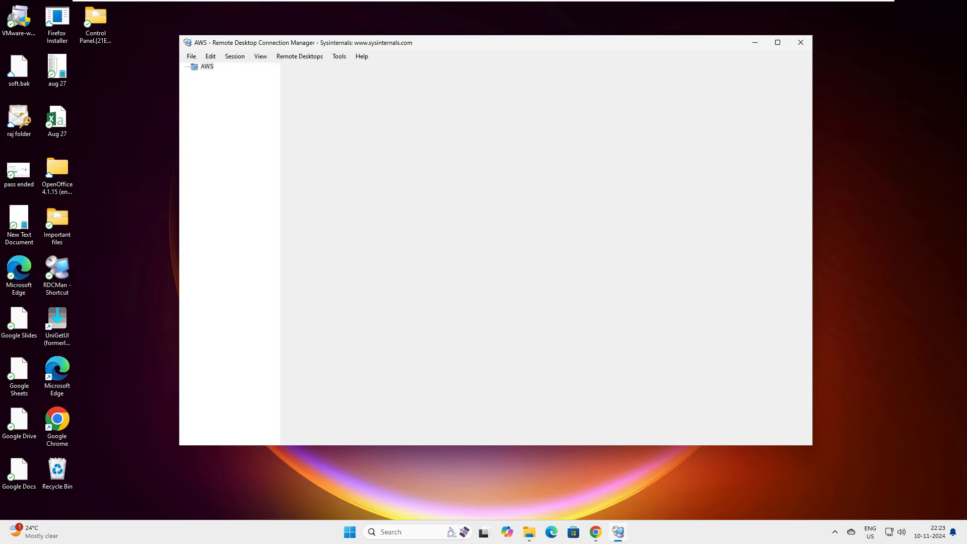
{"action": "type", "text": "AZURE"}
{"action": "key", "text": "Return"}
Create a new group file named GOOGLE, correcting the name from 'Google'.
{"action": "key", "text": "alt"}
{"action": "key", "text": "f"}
{"action": "key", "text": "Down"}
{"action": "key", "text": "Down"}
{"action": "key", "text": "Up"}
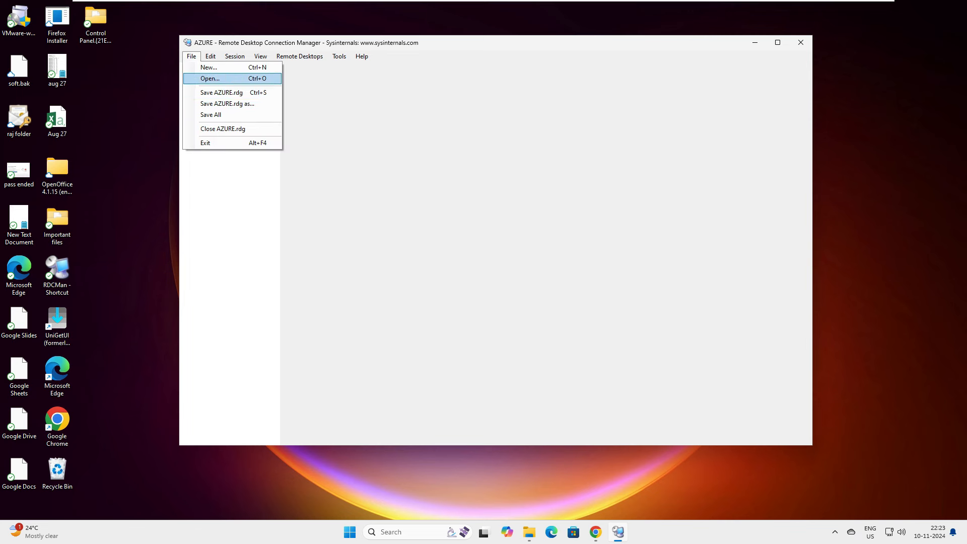
{"action": "key", "text": "Up"}
{"action": "key", "text": "Return"}
{"action": "type", "text": "Google"}
{"action": "key", "text": "Tab"}
{"action": "key", "text": "shift+Tab"}
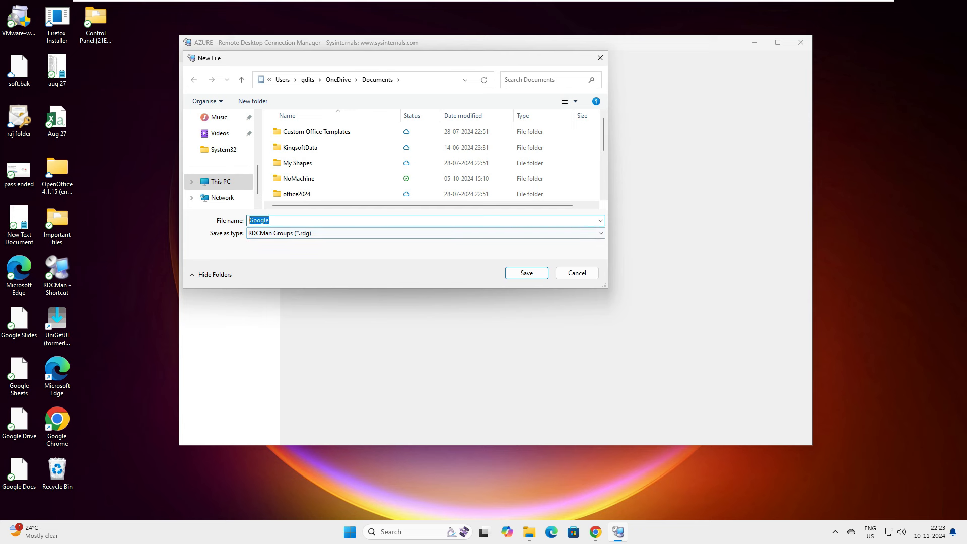
{"action": "type", "text": "GOOGLE"}
{"action": "key", "text": "Return"}
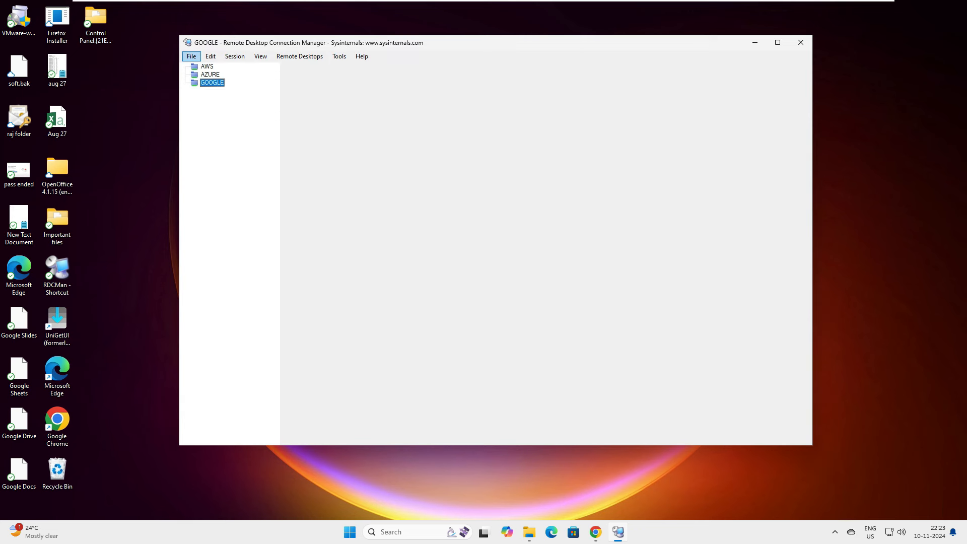
Create and save a new LOCAL SYS group file.
{"action": "key", "text": "Return"}
{"action": "key", "text": "Down"}
{"action": "key", "text": "Down"}
{"action": "key", "text": "Up"}
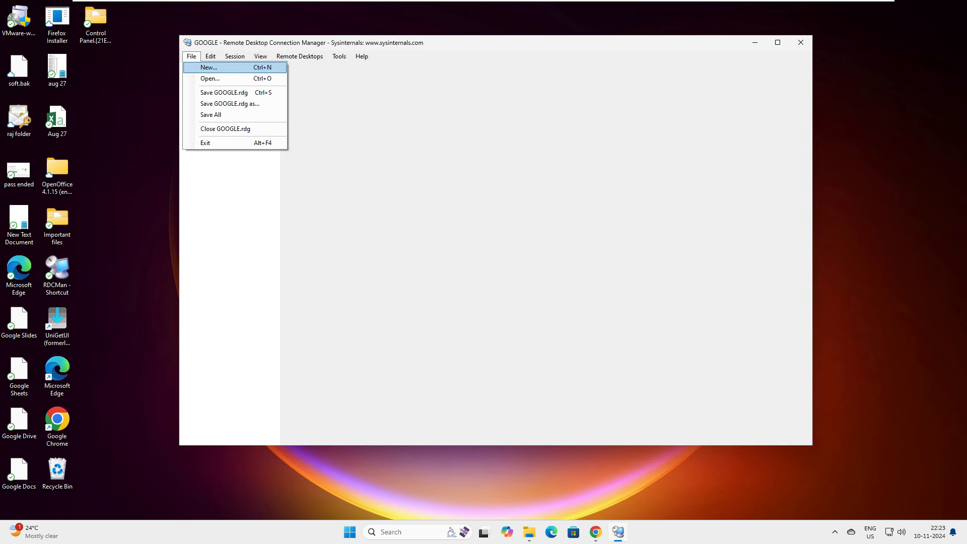
{"action": "key", "text": "Return"}
{"action": "type", "text": "LOCAL SYS"}
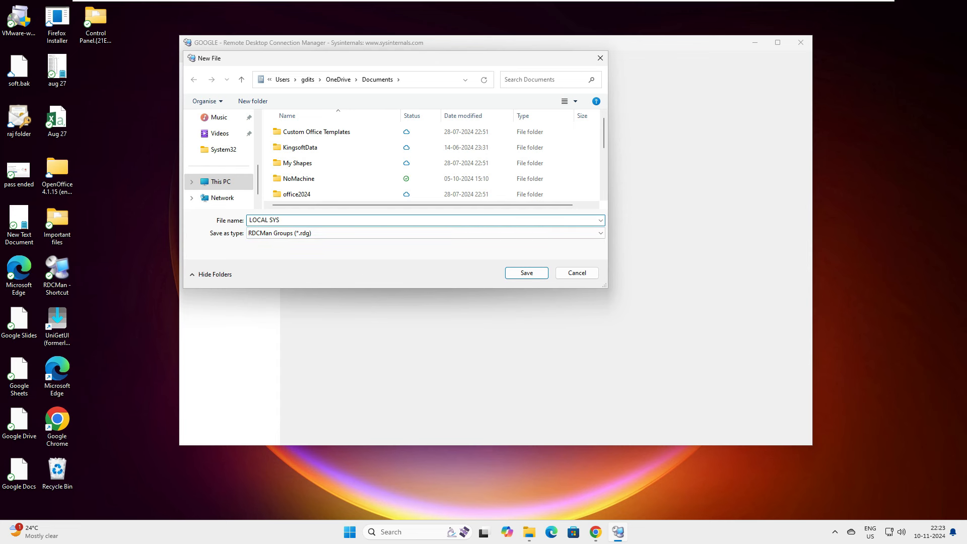
{"action": "key", "text": "Return"}
Click through the AWS, AZURE, GOOGLE and LOCAL SYS groups, ending back on AWS.
{"action": "left_click", "coordinate": [207, 66]}
{"action": "left_click", "coordinate": [210, 75]}
{"action": "left_click", "coordinate": [212, 83]}
{"action": "left_click", "coordinate": [216, 91]}
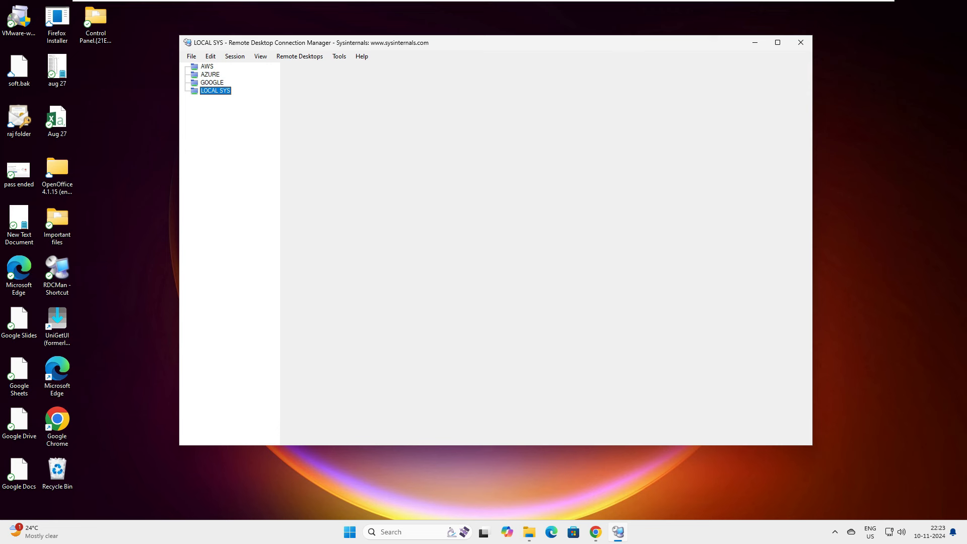
{"action": "left_click", "coordinate": [207, 67]}
{"action": "left_click", "coordinate": [210, 74]}
{"action": "left_click", "coordinate": [212, 82]}
{"action": "left_click", "coordinate": [216, 91]}
{"action": "left_click", "coordinate": [207, 66]}
{"action": "left_click", "coordinate": [210, 75]}
{"action": "left_click", "coordinate": [212, 83]}
{"action": "left_click", "coordinate": [215, 91]}
{"action": "key", "text": "alt+e"}
{"action": "key", "text": "Escape"}
{"action": "key", "text": "Home"}
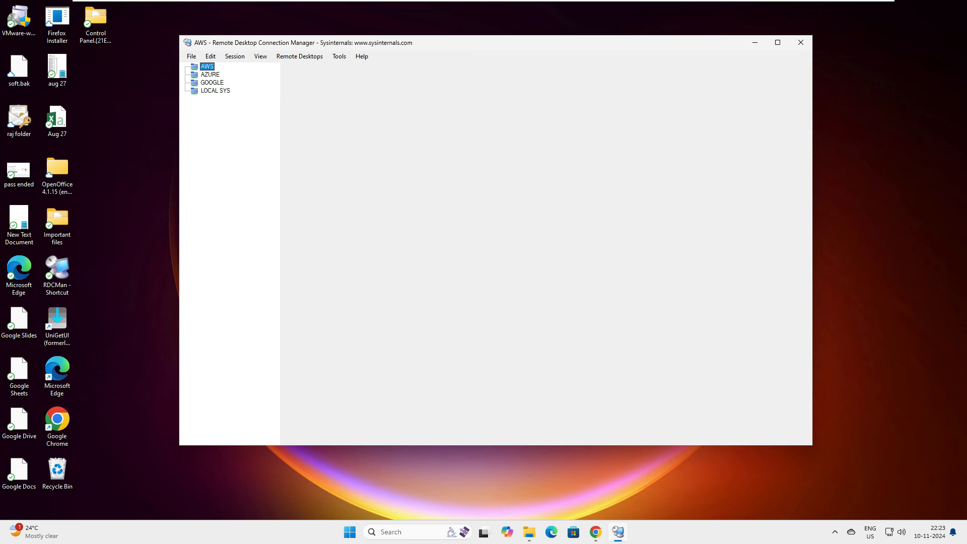
Select the AZURE, GOOGLE and LOCAL SYS groups in turn, then return to AWS.
{"action": "left_click", "coordinate": [210, 74]}
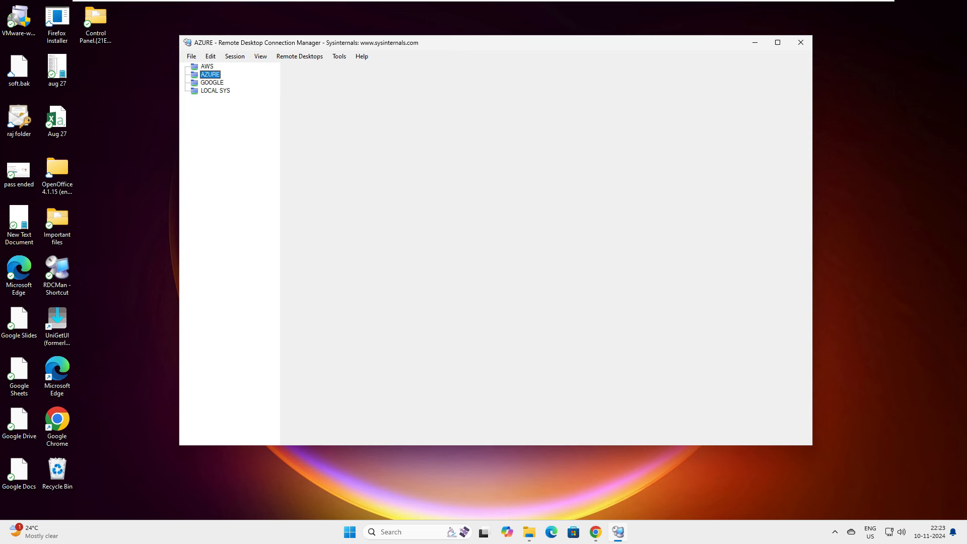
{"action": "left_click", "coordinate": [212, 83]}
{"action": "left_click", "coordinate": [215, 91]}
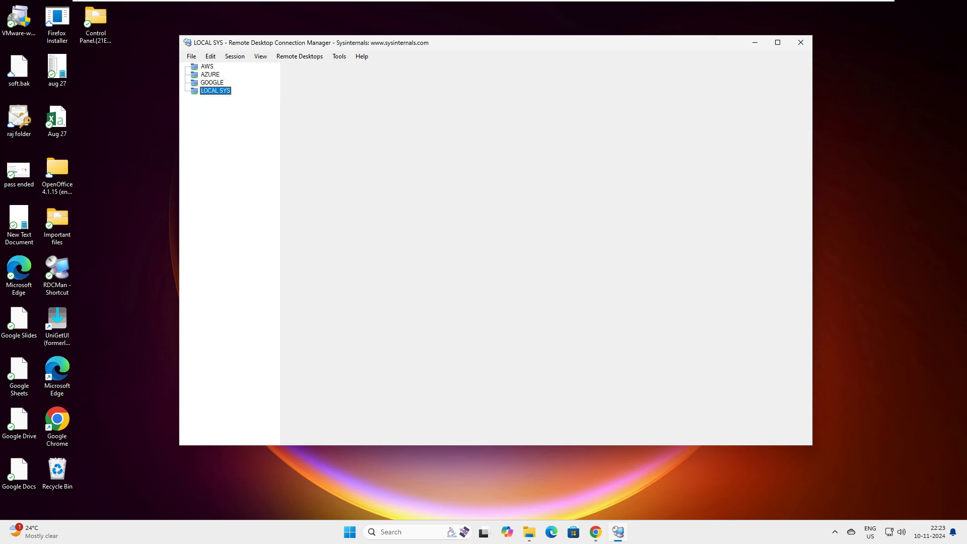
{"action": "key", "text": "Home"}
{"action": "key", "text": "alt+e"}
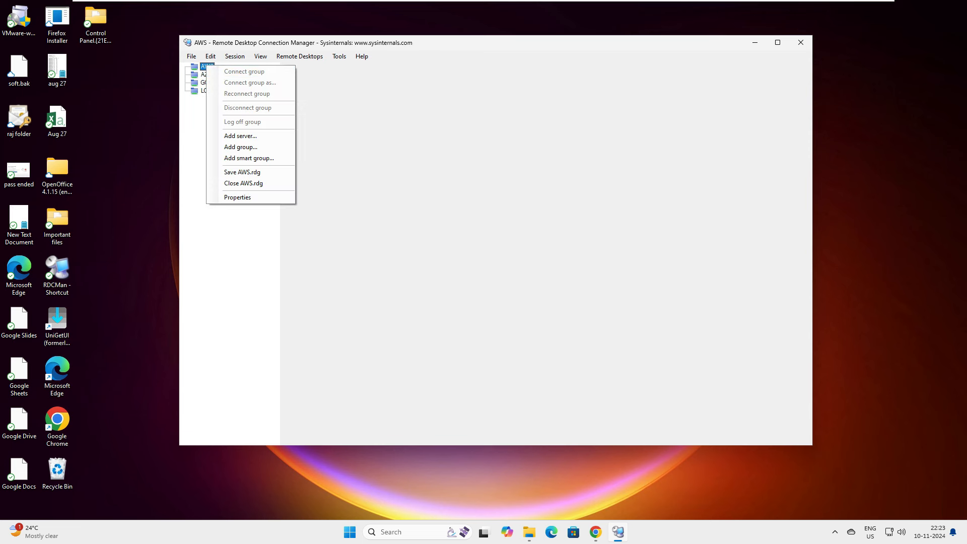
{"action": "key", "text": "Escape"}
Add server 192.168.186.128 to the AWS group, fixing a typo in the address.
{"action": "key", "text": "shift+F10"}
{"action": "key", "text": "Down"}
{"action": "key", "text": "Down"}
{"action": "key", "text": "Down"}
{"action": "key", "text": "Up"}
{"action": "key", "text": "Up"}
{"action": "key", "text": "Return"}
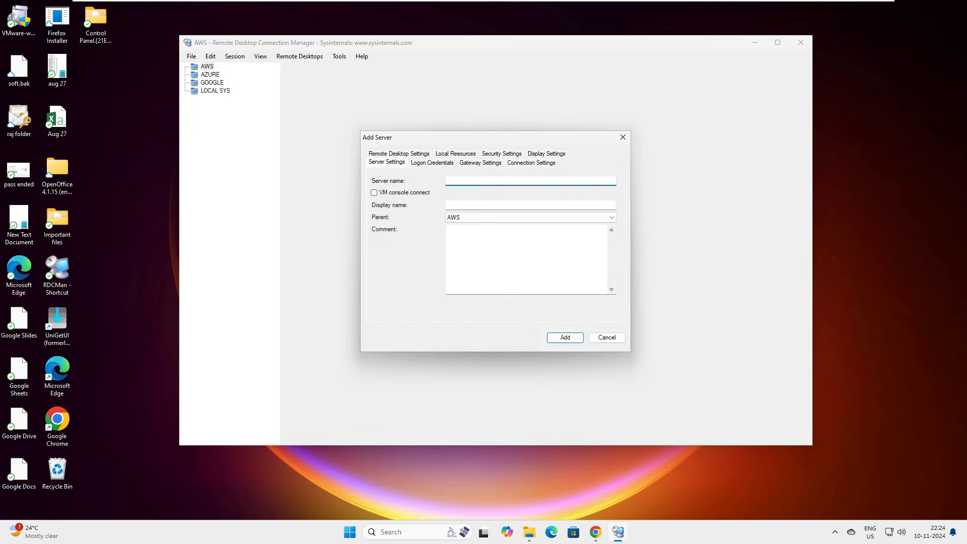
{"action": "type", "text": "192.1638.168"}
{"action": "key", "text": "BackSpace"}
{"action": "key", "text": "BackSpace"}
{"action": "type", "text": "86.128"}
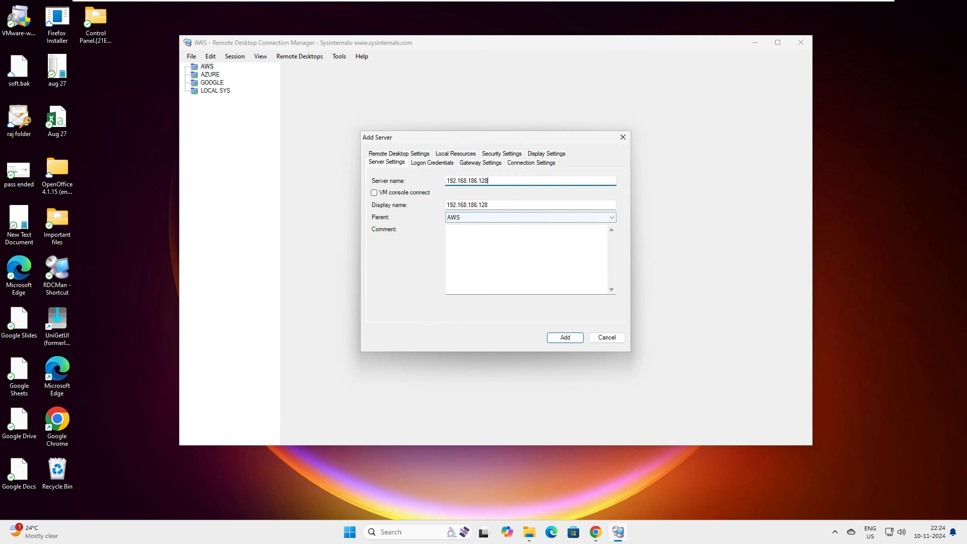
{"action": "key", "text": "Tab"}
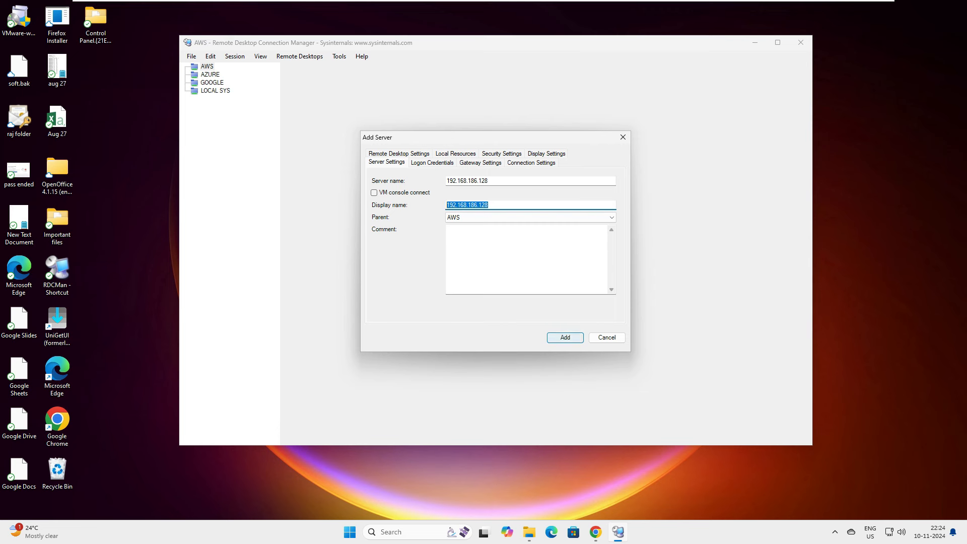
{"action": "key", "text": "Return"}
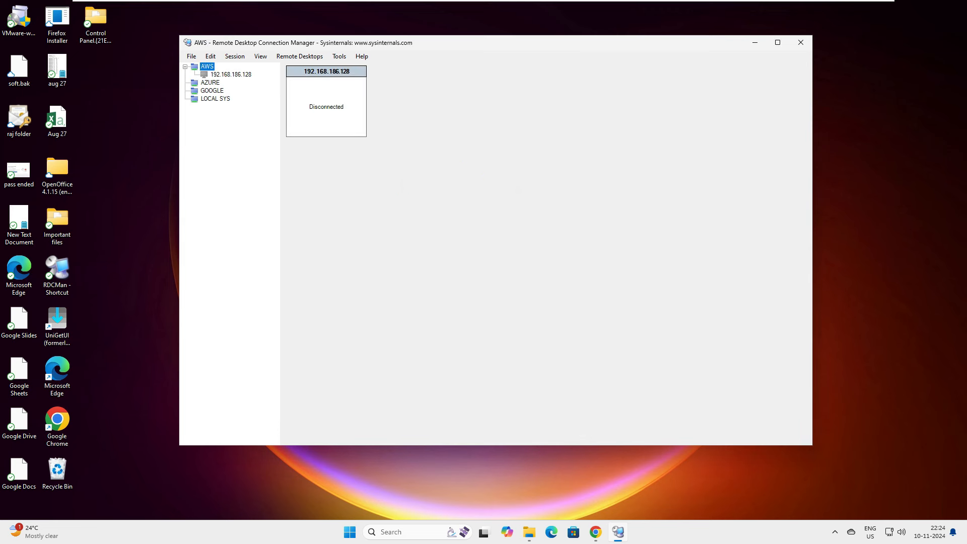
Add a second 192.168.186.128 server entry to the AWS group.
{"action": "right_click", "coordinate": [207, 67]}
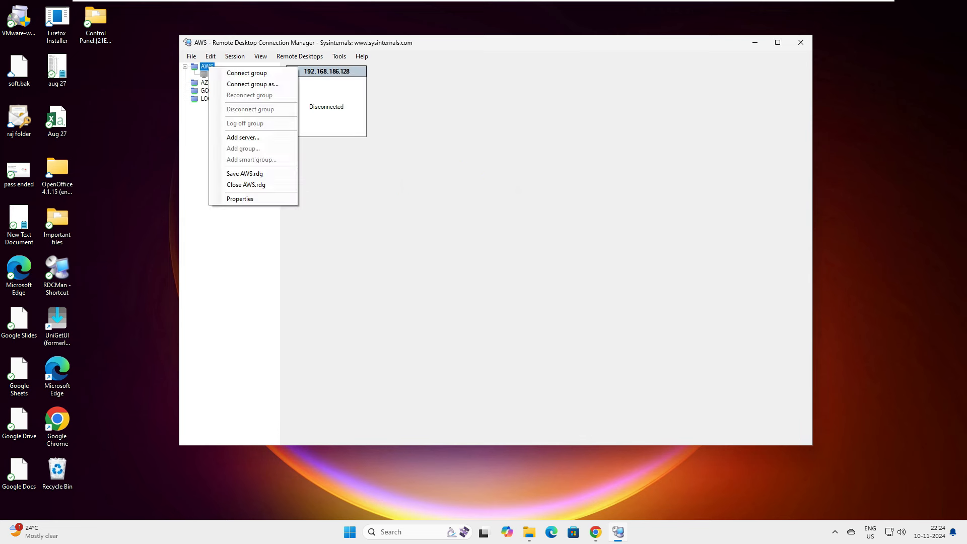
{"action": "left_click", "coordinate": [229, 139]}
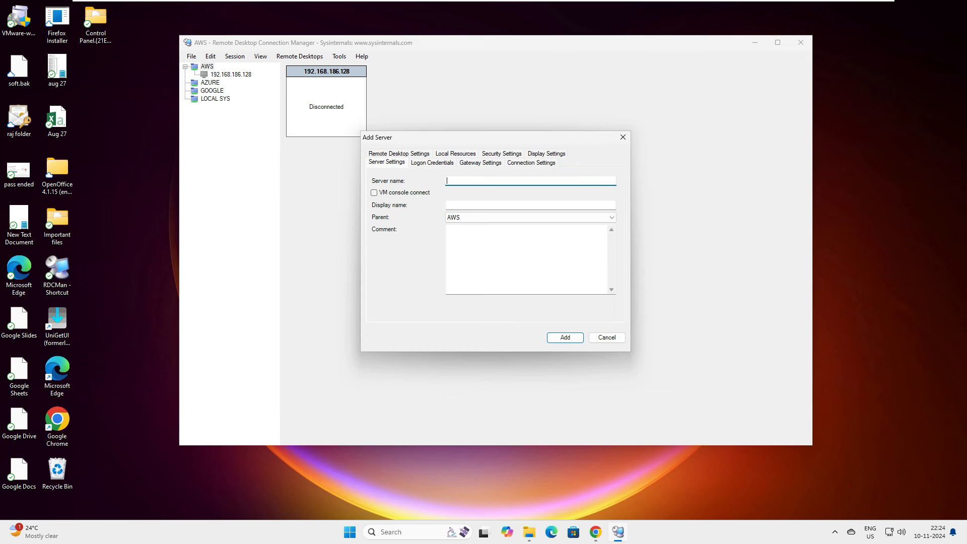
{"action": "type", "text": "168.186.128"}
{"action": "key", "text": "Return"}
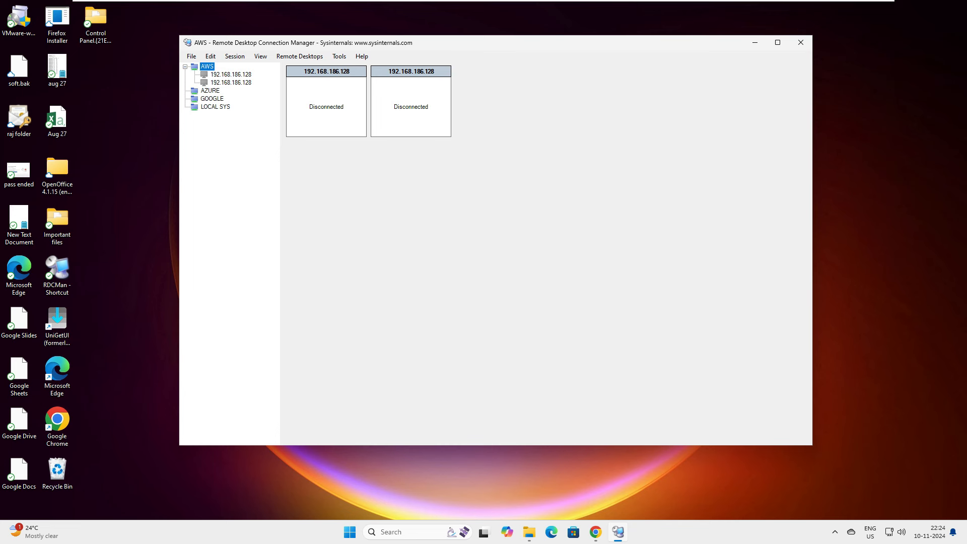
Open the first 192.168.186.128 server's disconnected session view.
{"action": "left_click", "coordinate": [231, 74]}
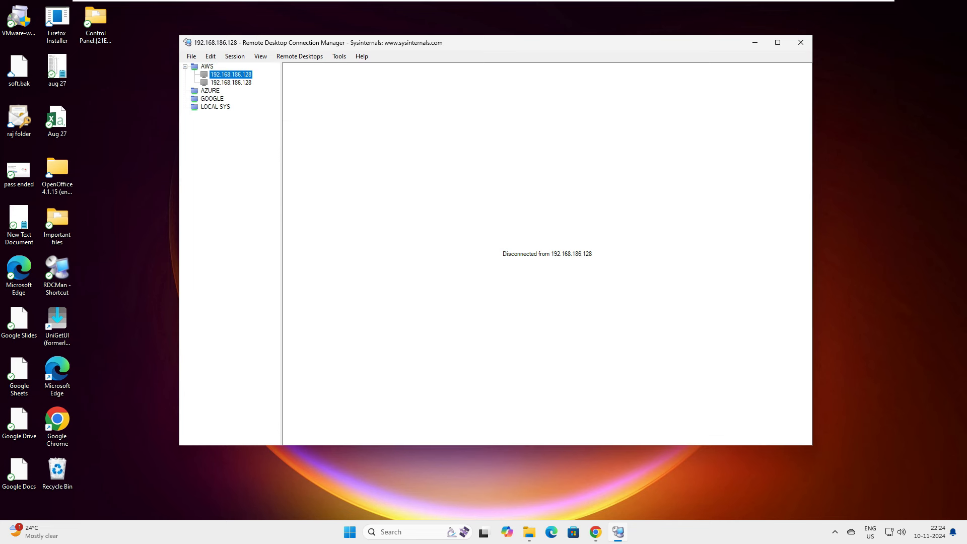
{"action": "right_click", "coordinate": [237, 75]}
{"action": "key", "text": "Escape"}
Bring up the first 192.168.186.128 server's Properties at the Logon Credentials settings.
{"action": "right_click", "coordinate": [234, 75]}
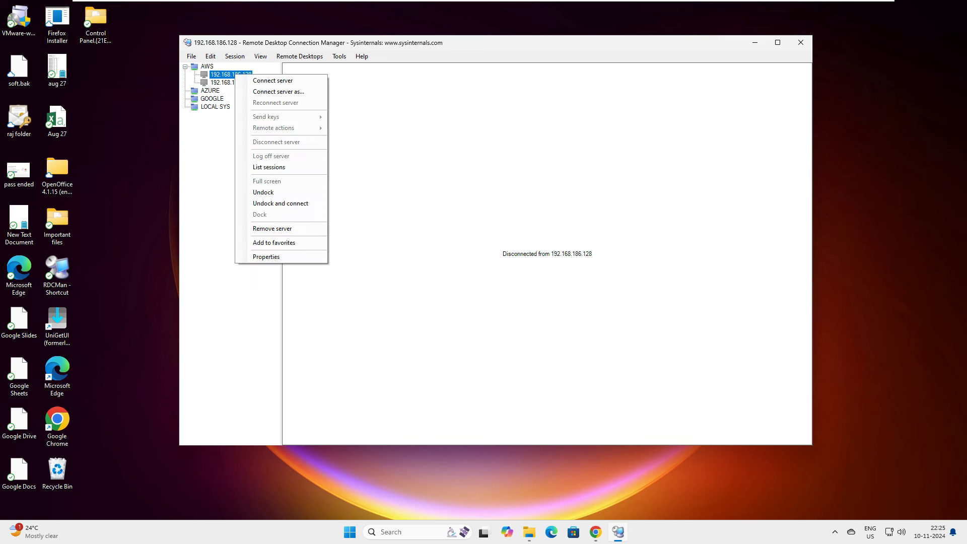
{"action": "key", "text": "Escape"}
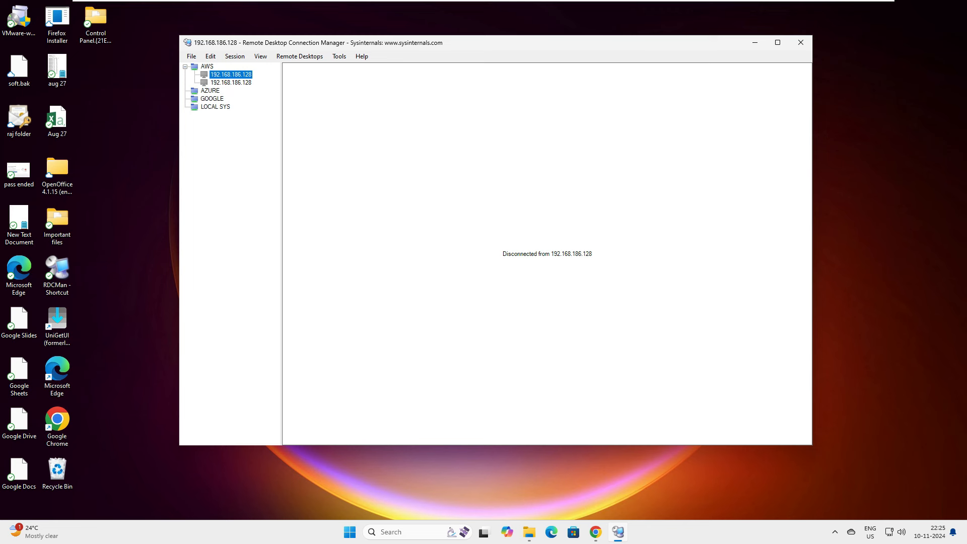
{"action": "right_click", "coordinate": [237, 74]}
{"action": "left_click", "coordinate": [268, 258]}
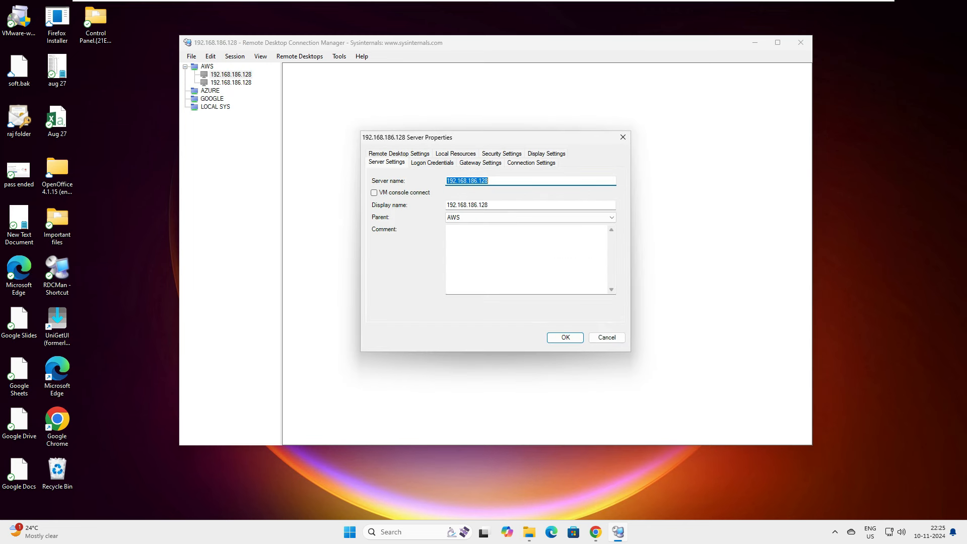
{"action": "left_click", "coordinate": [399, 153]}
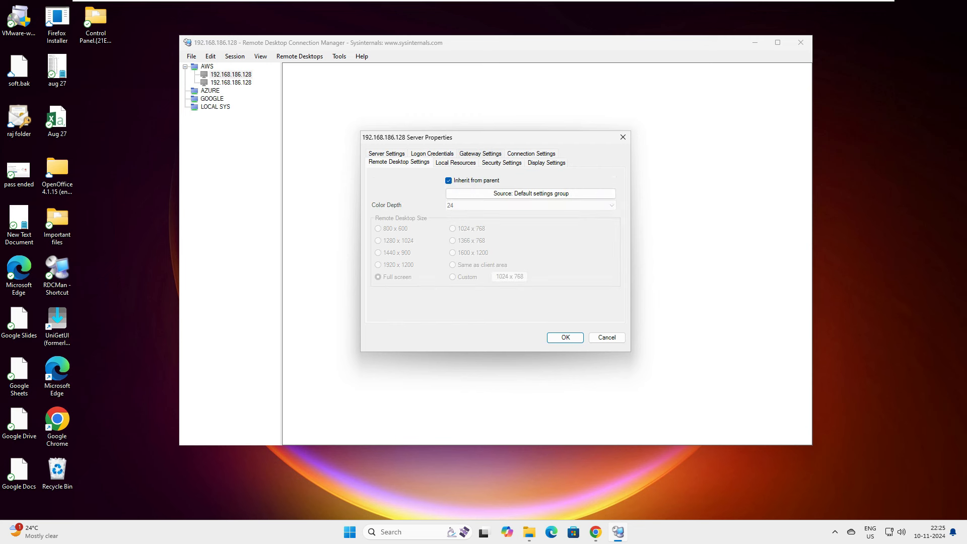
{"action": "left_click", "coordinate": [432, 153]}
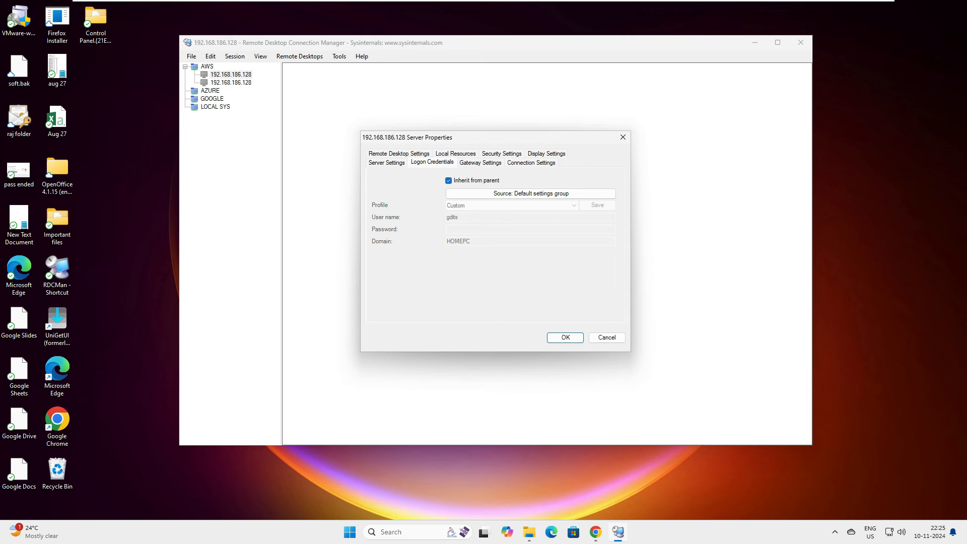
Stop inheriting credentials and set user test1, its password, and a blank domain (HOMEPC removed).
{"action": "left_click", "coordinate": [449, 180]}
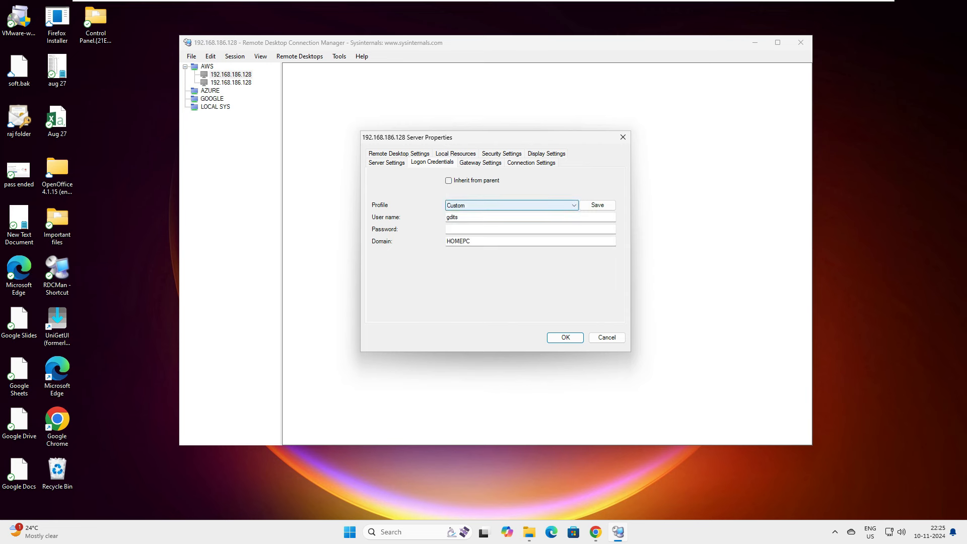
{"action": "left_click", "coordinate": [461, 217]}
{"action": "key", "text": "ctrl+a"}
{"action": "type", "text": "test1"}
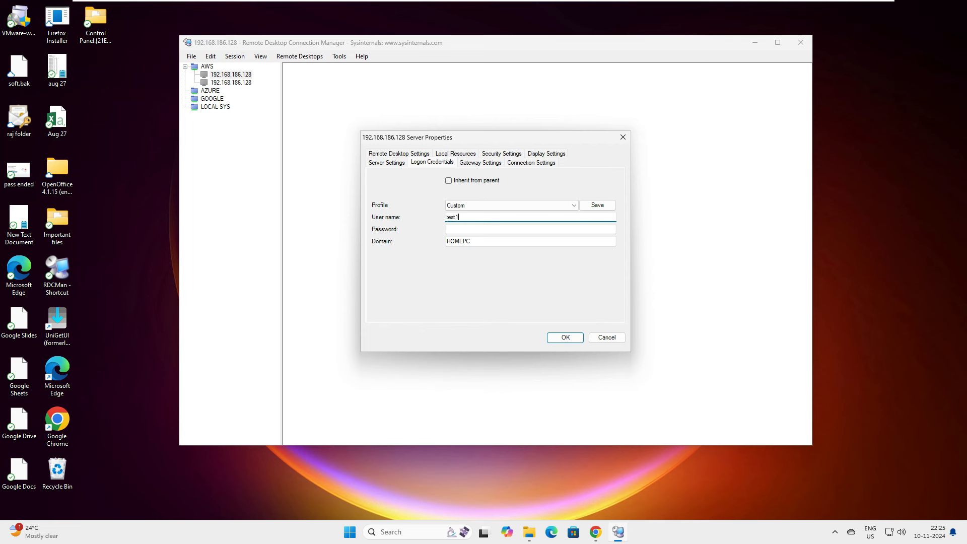
{"action": "key", "text": "Tab"}
{"action": "type", "text": "••••"}
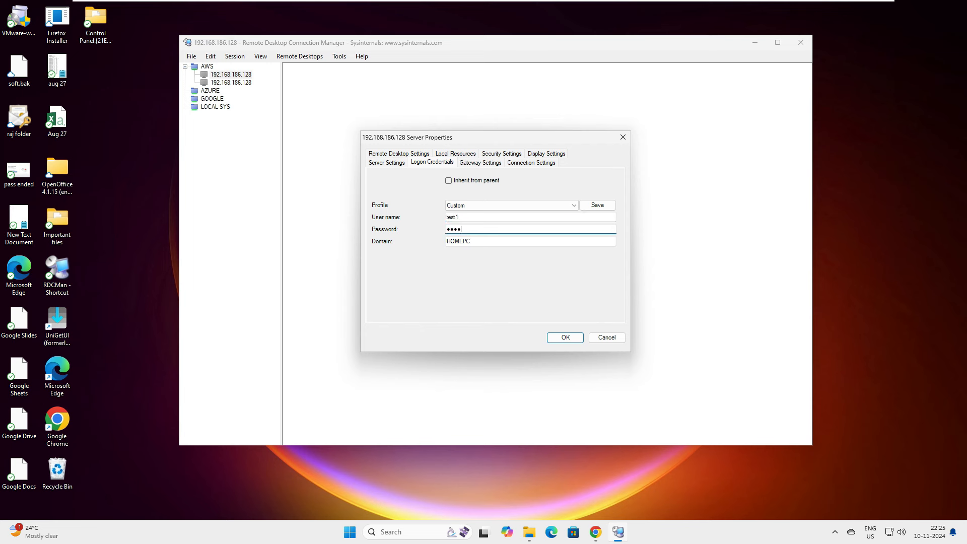
{"action": "key", "text": "Tab"}
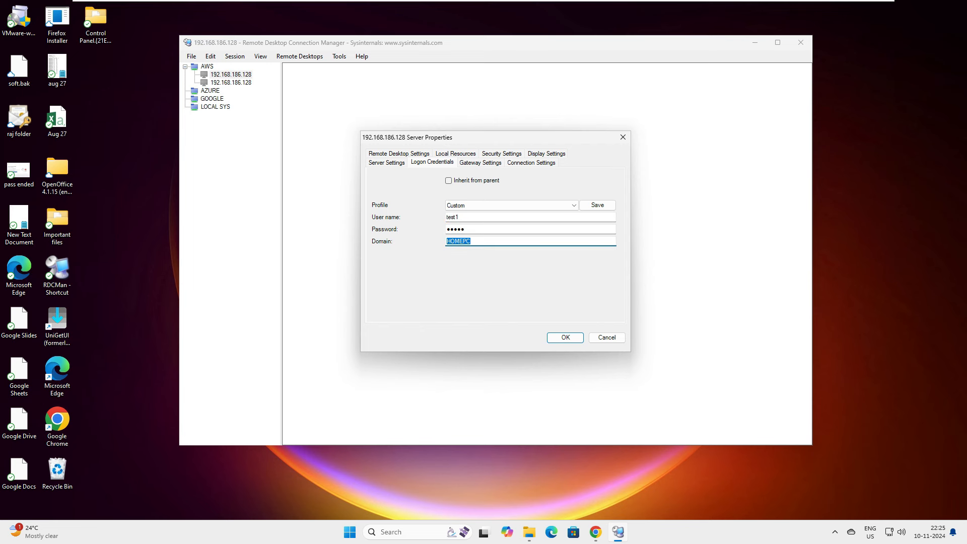
{"action": "key", "text": "Right"}
{"action": "key", "text": "shift+Home"}
{"action": "left_click", "coordinate": [461, 241]}
{"action": "double_click", "coordinate": [461, 242]}
{"action": "left_click", "coordinate": [468, 241]}
{"action": "double_click", "coordinate": [469, 242]}
{"action": "key", "text": "BackSpace"}
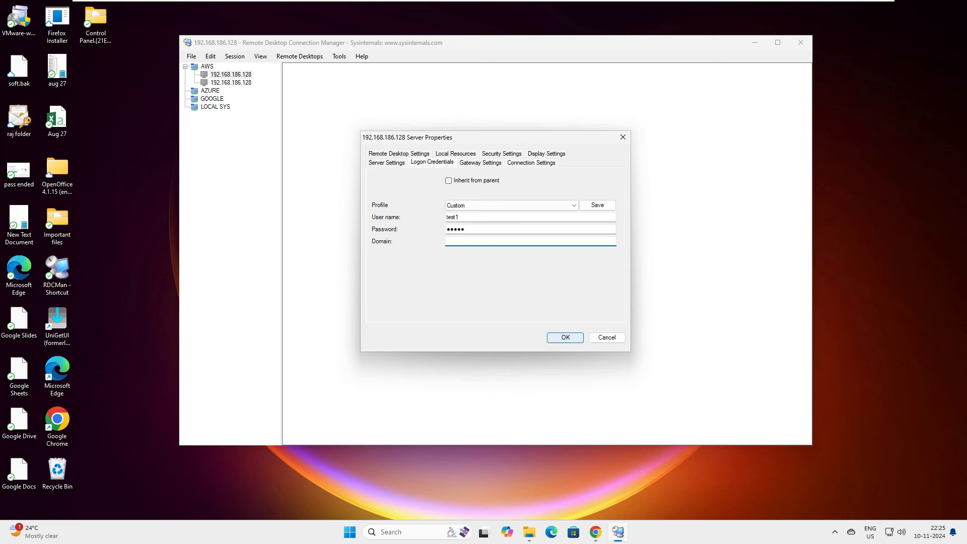
{"action": "key", "text": "Return"}
Give the second AWS server its own user test2, password and blank domain, then maximize the window.
{"action": "right_click", "coordinate": [239, 82]}
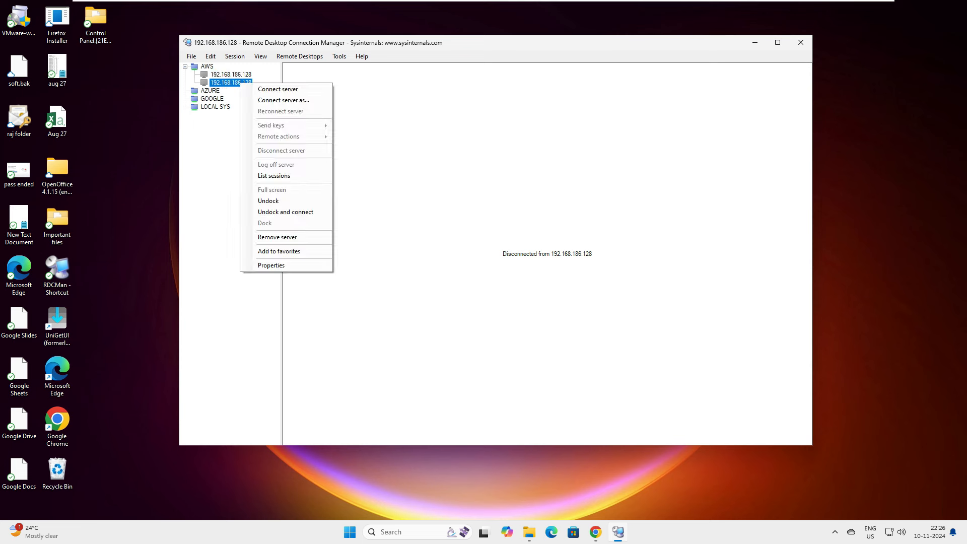
{"action": "left_click", "coordinate": [271, 265]}
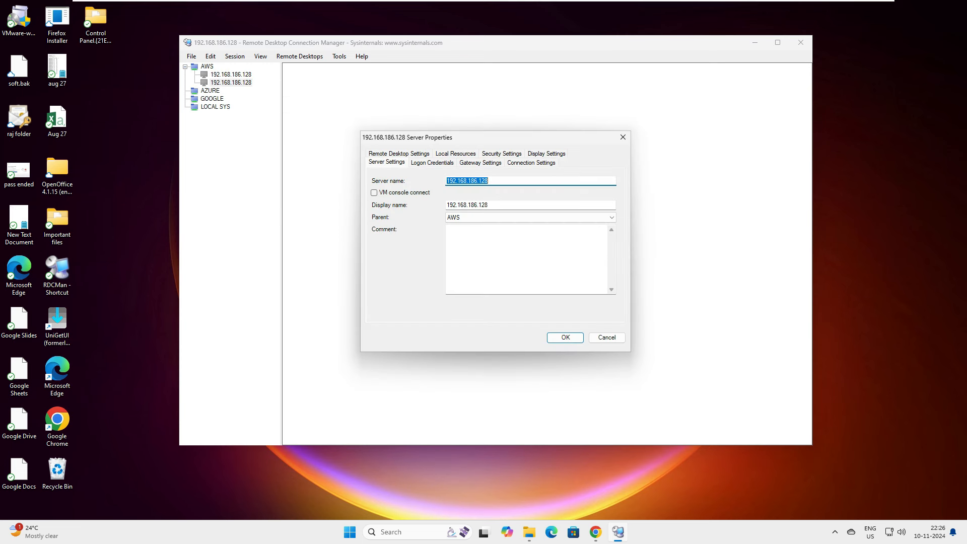
{"action": "left_click", "coordinate": [432, 163]}
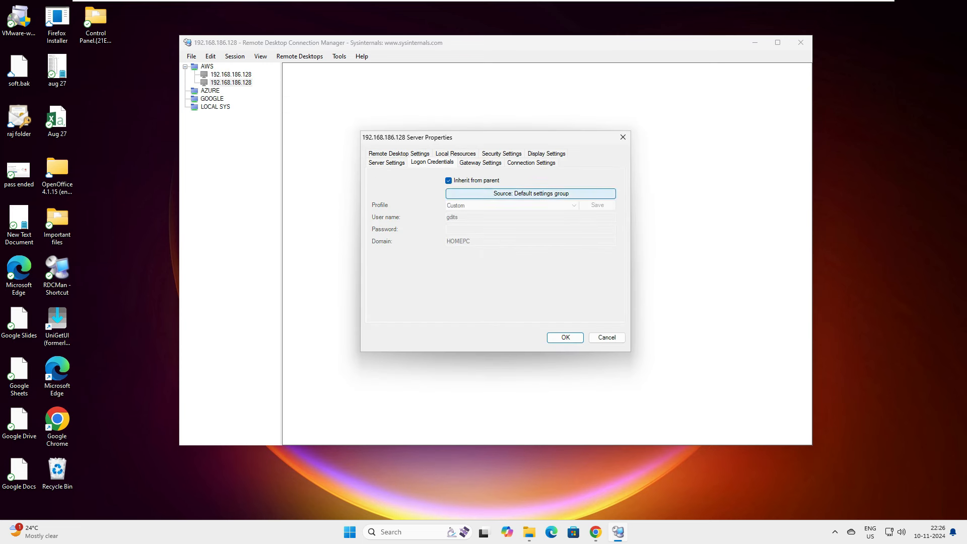
{"action": "left_click", "coordinate": [448, 180]}
{"action": "key", "text": "Tab"}
{"action": "key", "text": "Tab"}
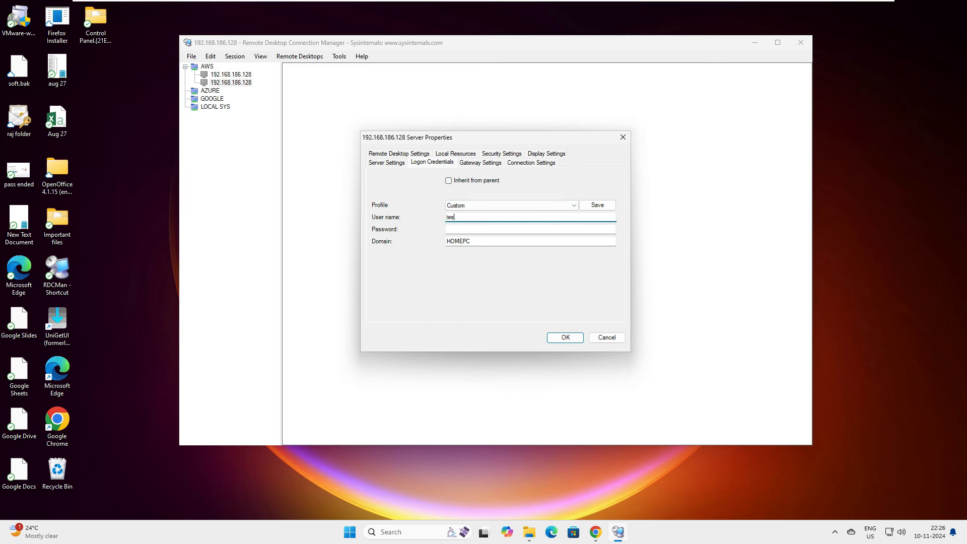
{"action": "type", "text": "test2"}
{"action": "key", "text": "Tab"}
{"action": "type", "text": "*****"}
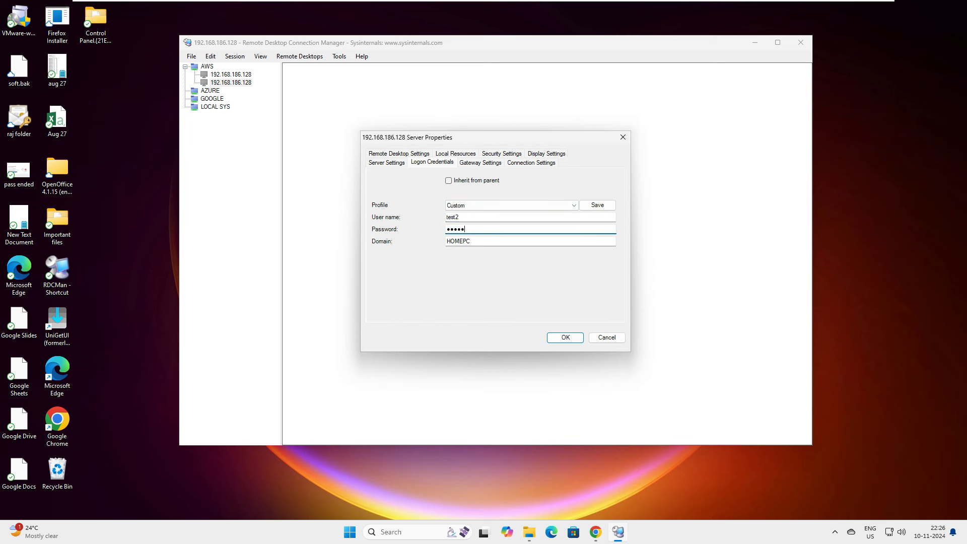
{"action": "key", "text": "Tab"}
{"action": "key", "text": "BackSpace"}
{"action": "key", "text": "Return"}
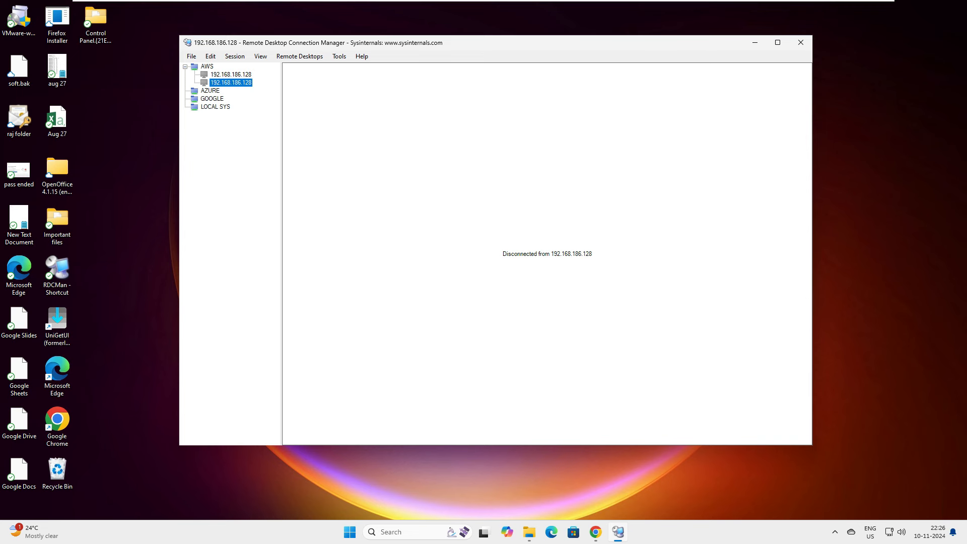
{"action": "left_click", "coordinate": [777, 43]}
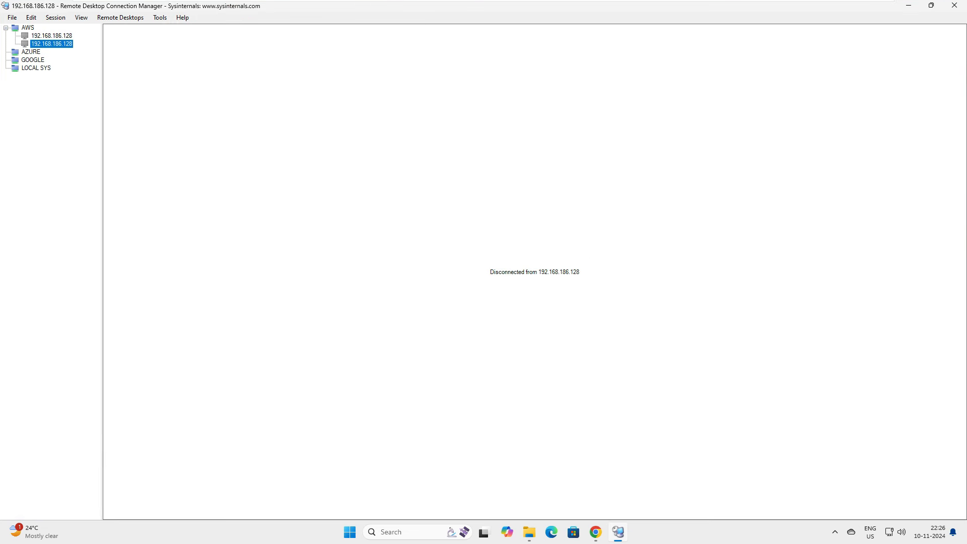
Connect both AWS servers, accepting the certificate warning for each.
{"action": "double_click", "coordinate": [51, 36]}
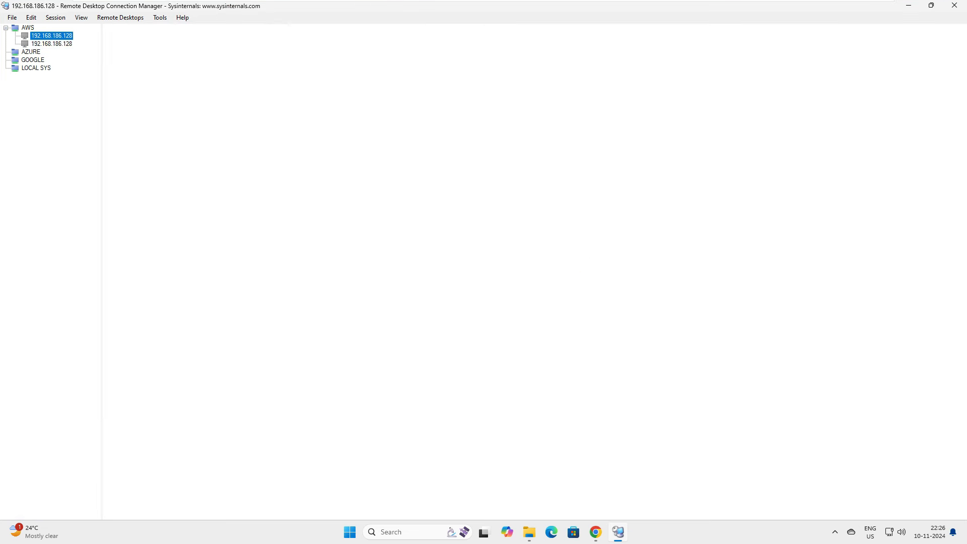
{"action": "left_click", "coordinate": [567, 358]}
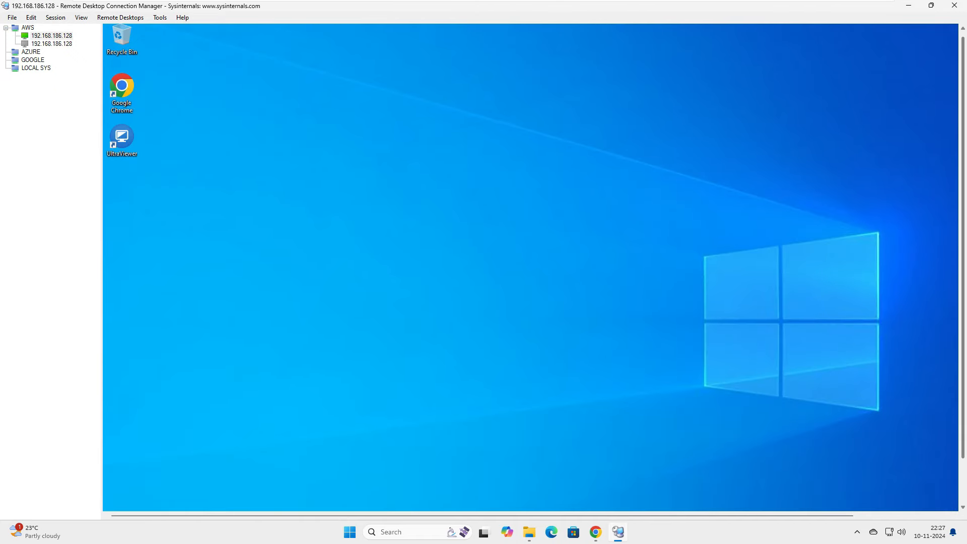
{"action": "double_click", "coordinate": [52, 44]}
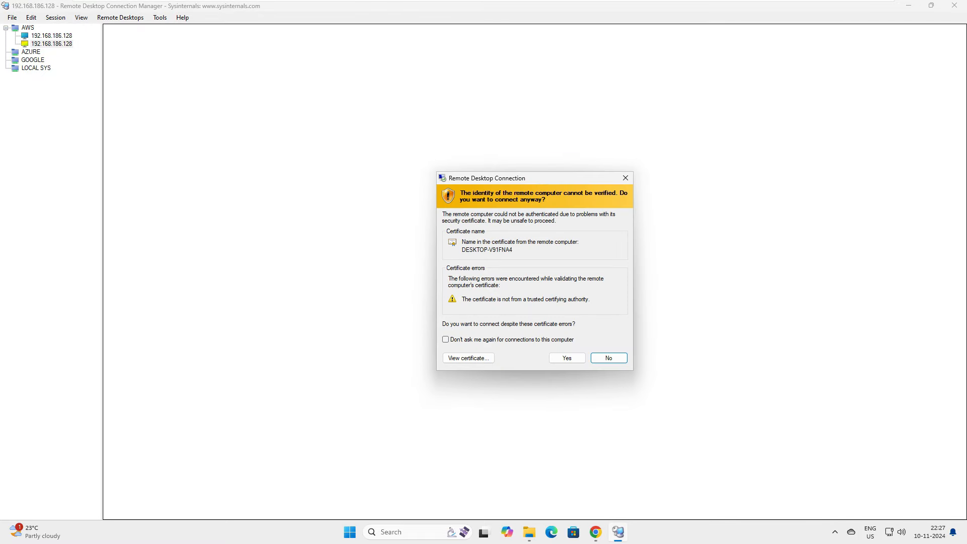
{"action": "left_click", "coordinate": [567, 357]}
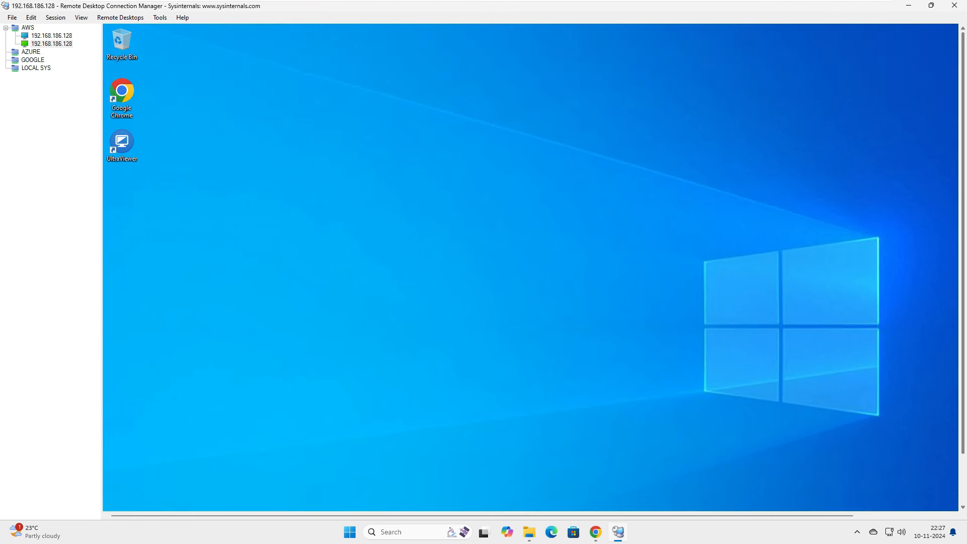
{"action": "left_click", "coordinate": [31, 52]}
Add a 192.168.186.128 server to AZURE with its own, non-inherited logon credentials.
{"action": "right_click", "coordinate": [27, 52]}
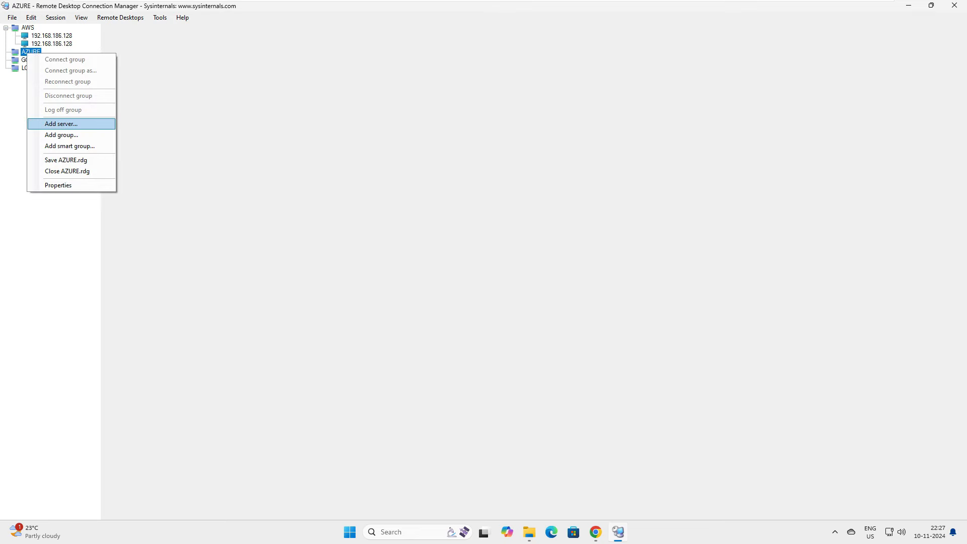
{"action": "key", "text": "Return"}
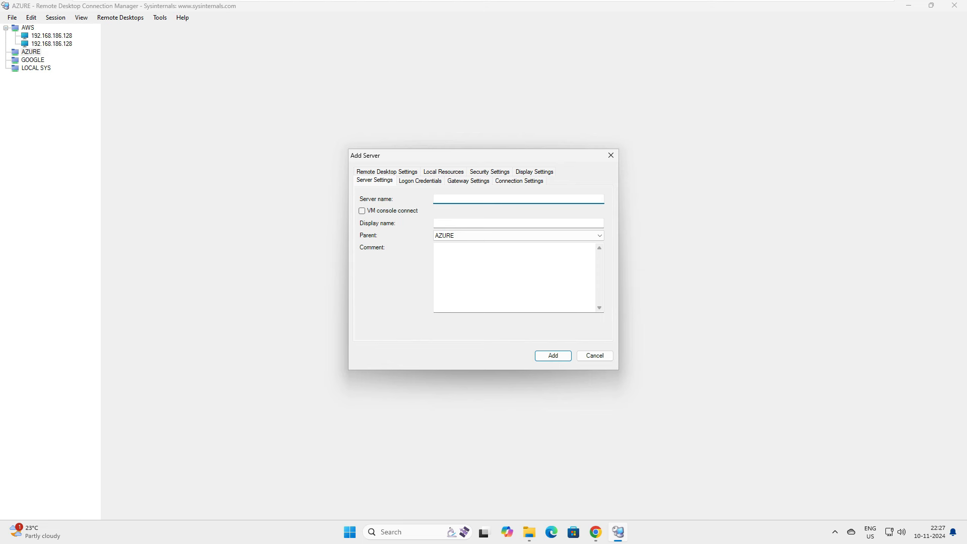
{"action": "type", "text": "192.168.186.128"}
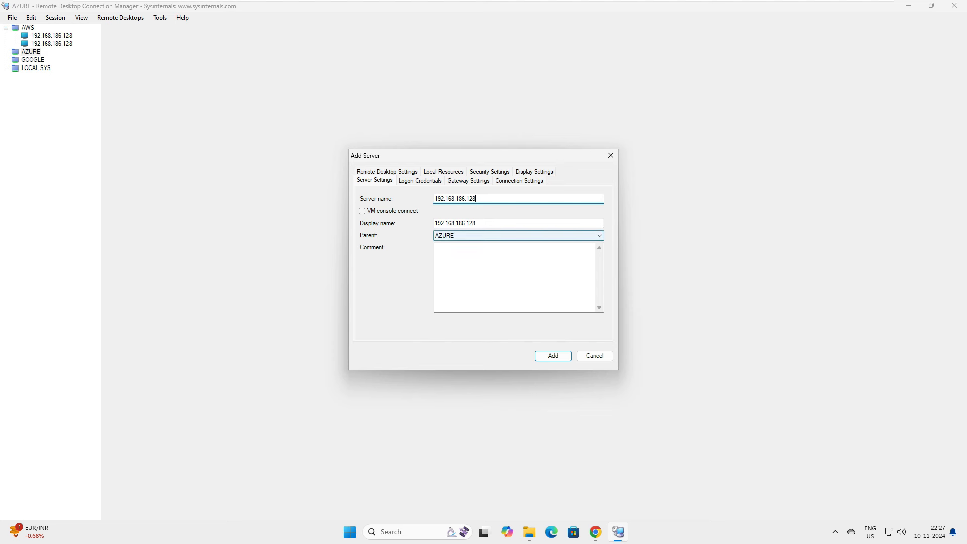
{"action": "left_click", "coordinate": [421, 180]}
{"action": "left_click", "coordinate": [437, 199]}
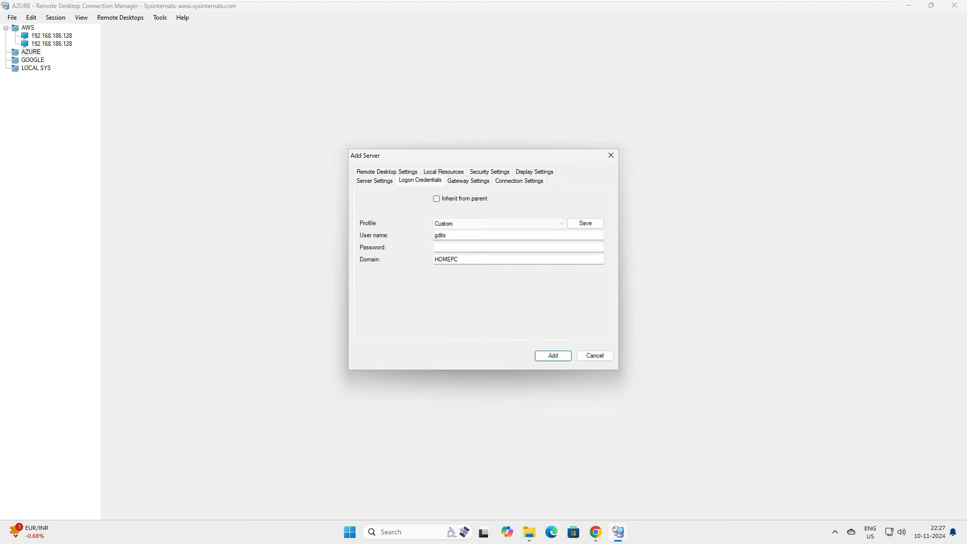
{"action": "double_click", "coordinate": [436, 235]}
{"action": "type", "text": "test3"}
{"action": "key", "text": "Tab"}
{"action": "type", "text": "test3"}
{"action": "key", "text": "Tab"}
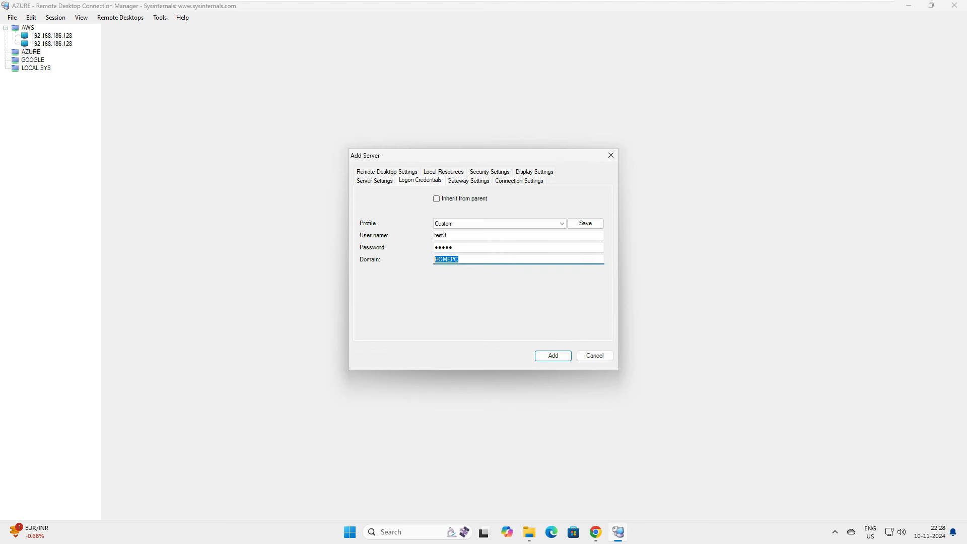
{"action": "key", "text": "Return"}
Add a second 192.168.186.128 server to AZURE with custom credentials, then connect the first AZURE server.
{"action": "key", "text": "shift+F10"}
{"action": "key", "text": "Down"}
{"action": "key", "text": "Down"}
{"action": "key", "text": "Down"}
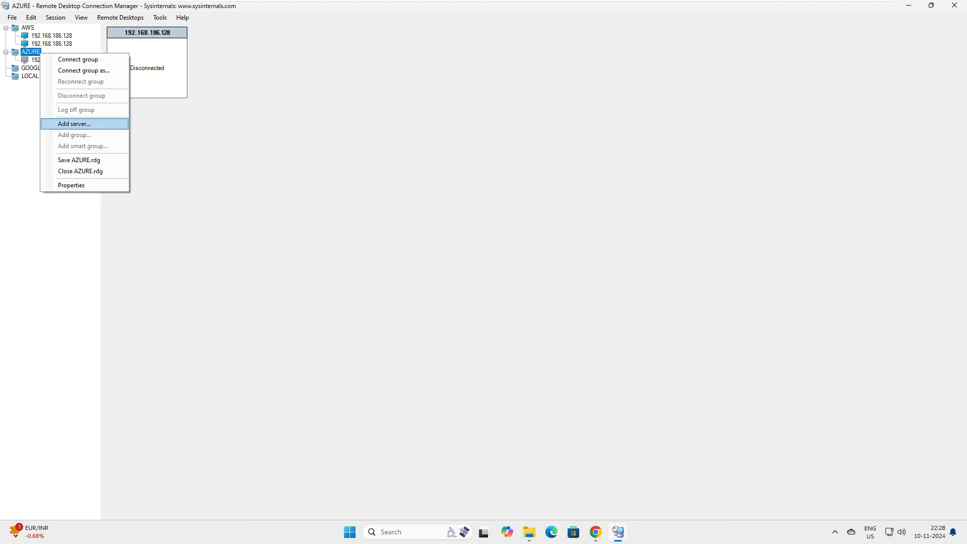
{"action": "key", "text": "Return"}
{"action": "type", "text": "19"}
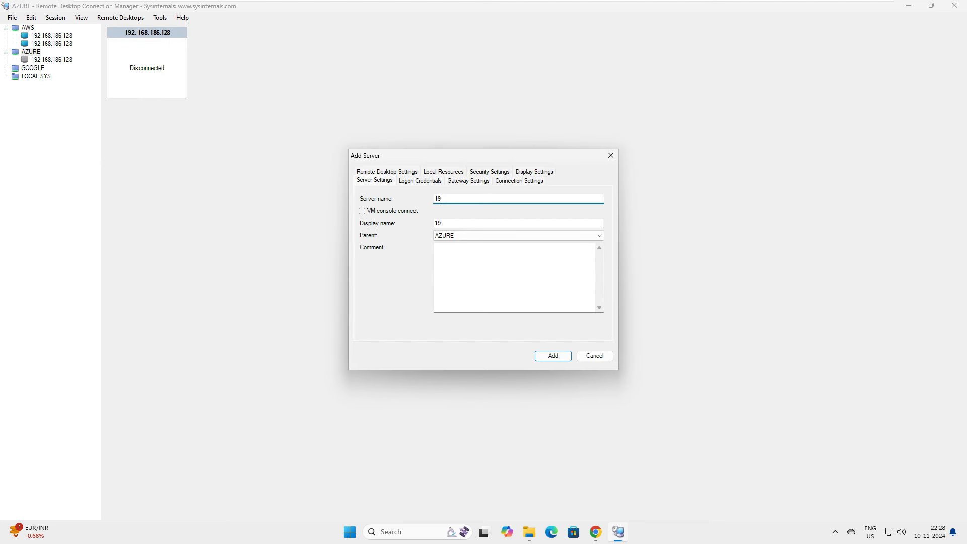
{"action": "type", "text": "2.168.186.128"}
{"action": "key", "text": "ctrl+Tab"}
{"action": "key", "text": "space"}
{"action": "key", "text": "Tab"}
{"action": "key", "text": "Tab"}
{"action": "key", "text": "Tab"}
{"action": "type", "text": "tes"}
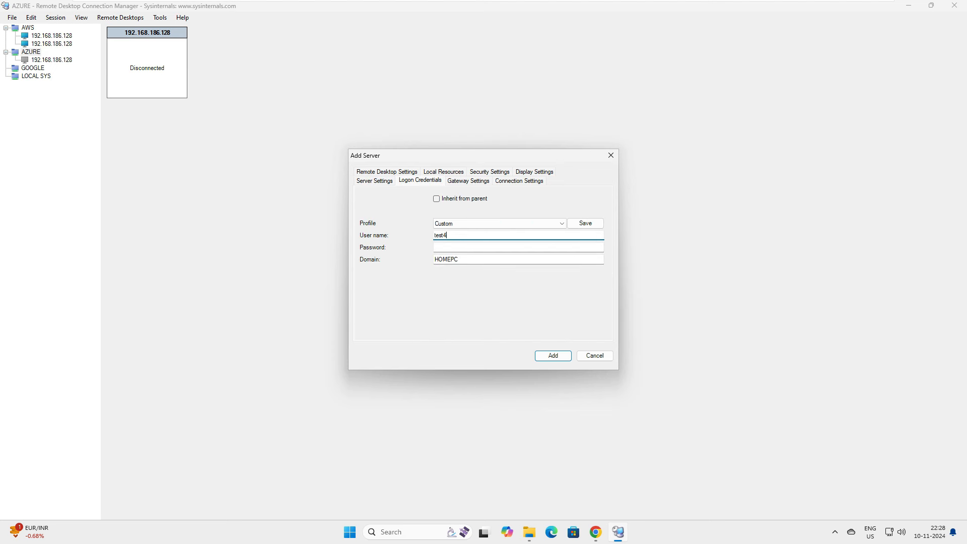
{"action": "key", "text": "ctrl+a"}
{"action": "key", "text": "ctrl+c"}
{"action": "key", "text": "Tab"}
{"action": "key", "text": "ctrl+v"}
{"action": "key", "text": "Tab"}
{"action": "key", "text": "BackSpace"}
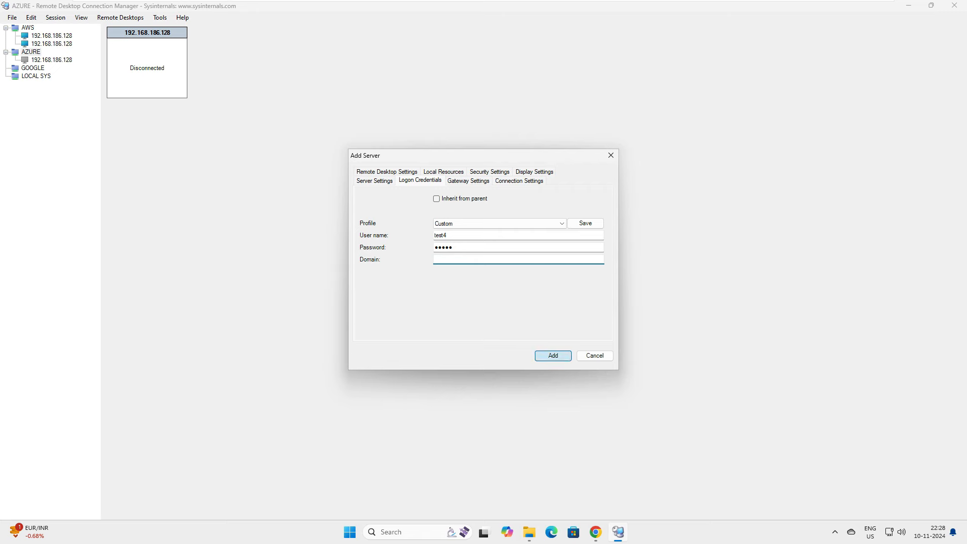
{"action": "left_click", "coordinate": [553, 356]}
{"action": "key", "text": "Down"}
{"action": "key", "text": "Return"}
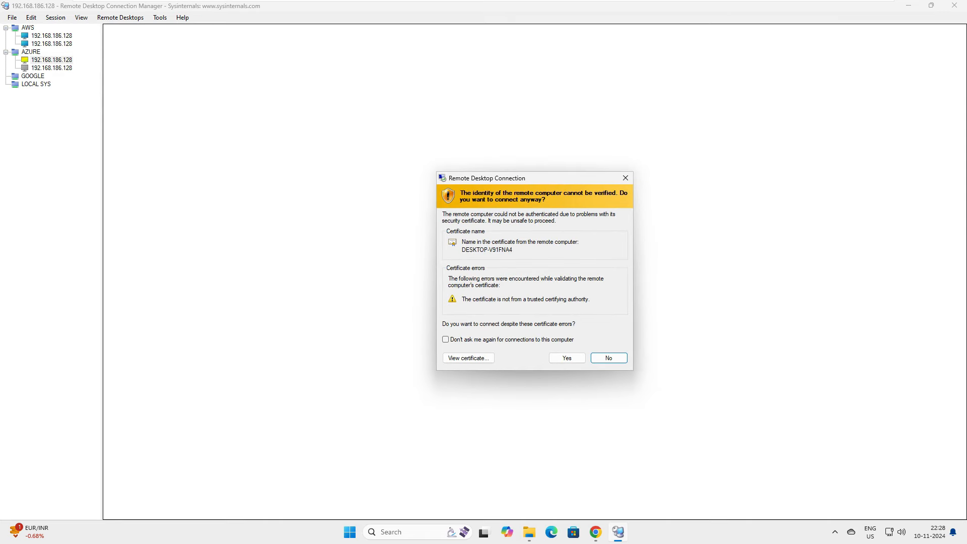
Accept the AZURE server's certificate warning, then switch among AWS and AZURE sessions, ending on the first AWS server.
{"action": "key", "text": "Return"}
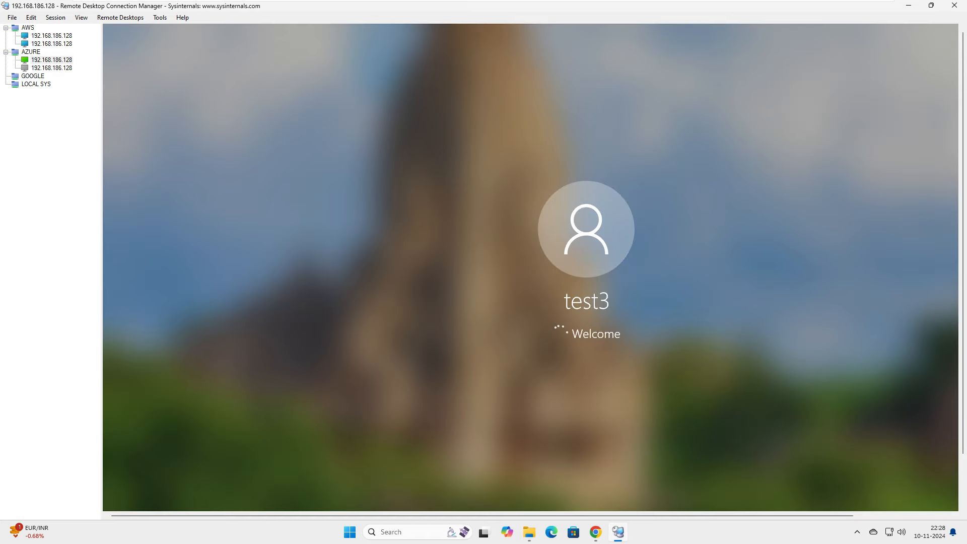
{"action": "left_click", "coordinate": [52, 35]}
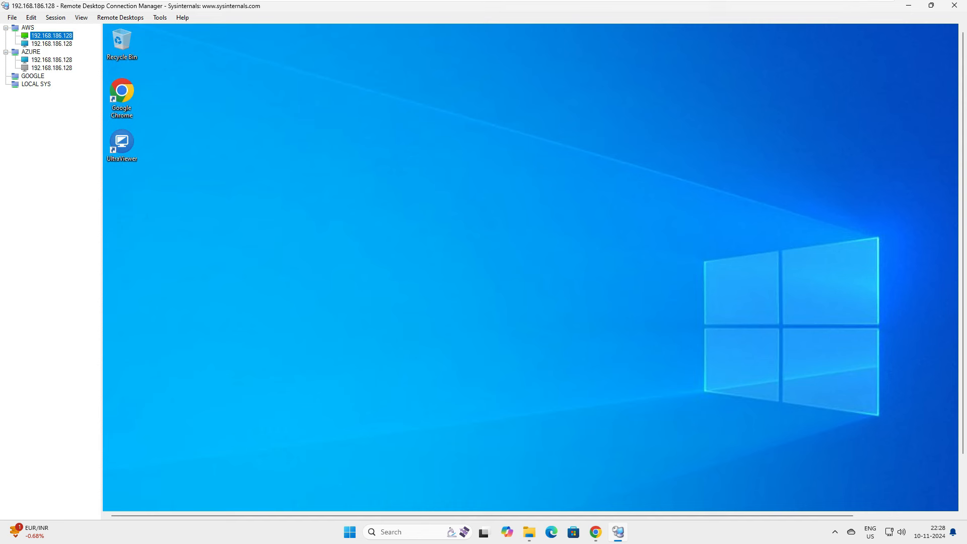
{"action": "key", "text": "Down"}
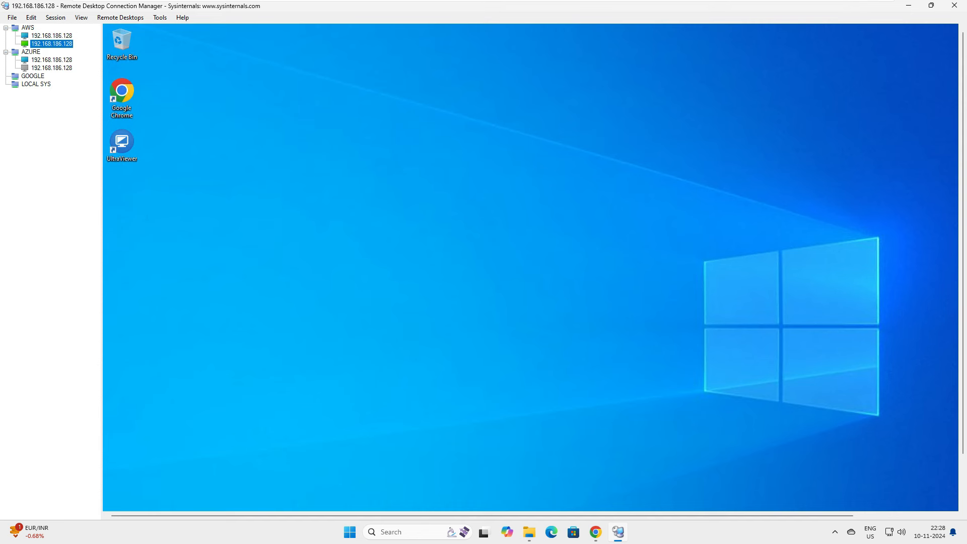
{"action": "left_click", "coordinate": [51, 60]}
{"action": "left_click", "coordinate": [51, 36]}
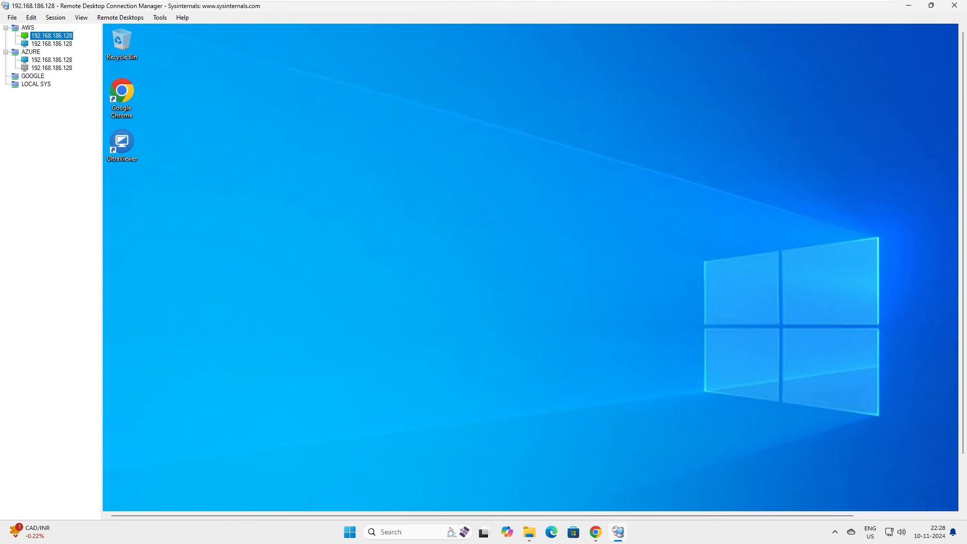
Briefly launch and close the standalone Remote Desktop client, then view the second AWS and first AZURE sessions.
{"action": "key", "text": "super+x"}
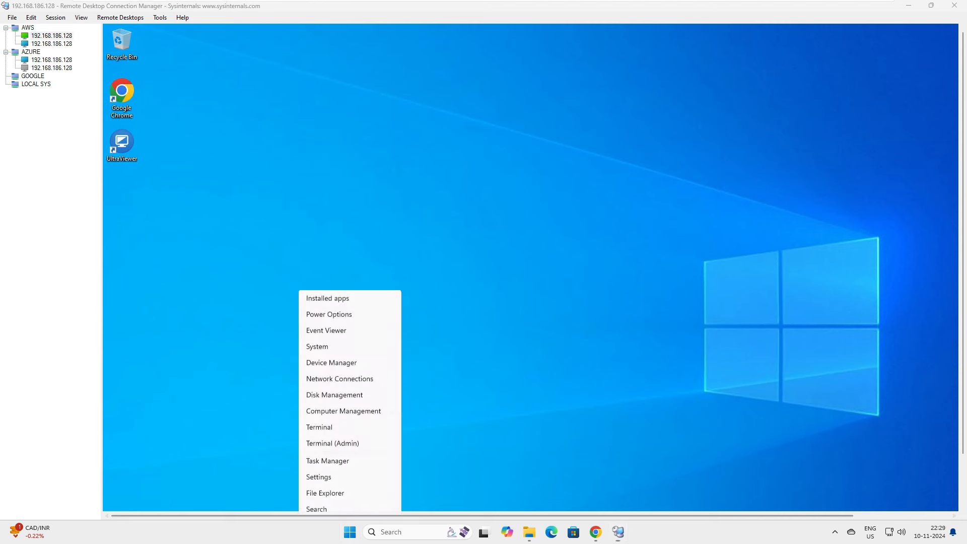
{"action": "key", "text": "Escape"}
{"action": "key", "text": "super+r"}
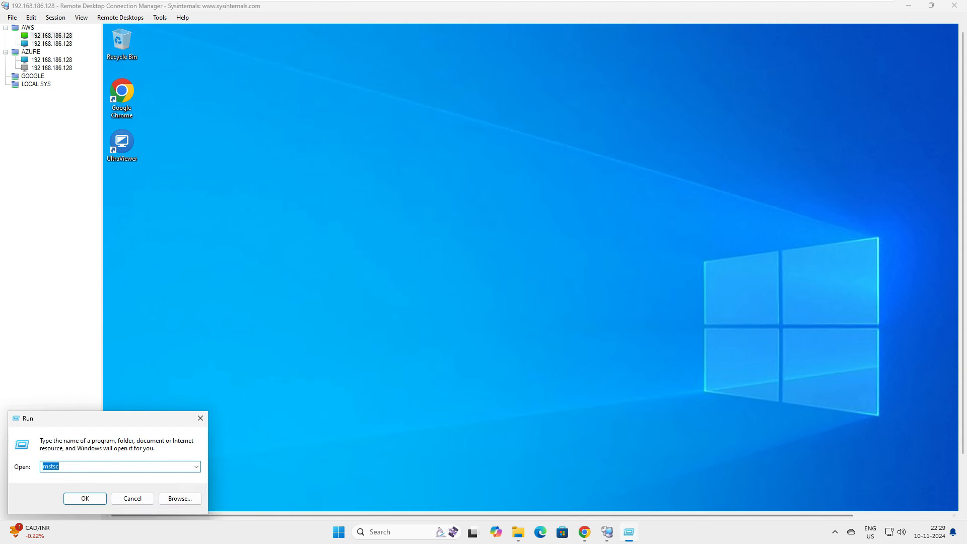
{"action": "key", "text": "Return"}
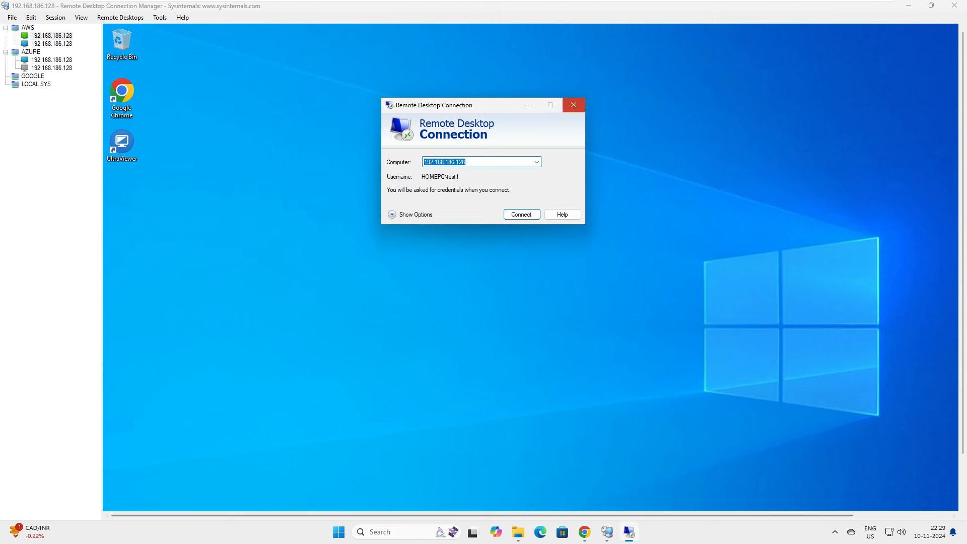
{"action": "left_click", "coordinate": [573, 105]}
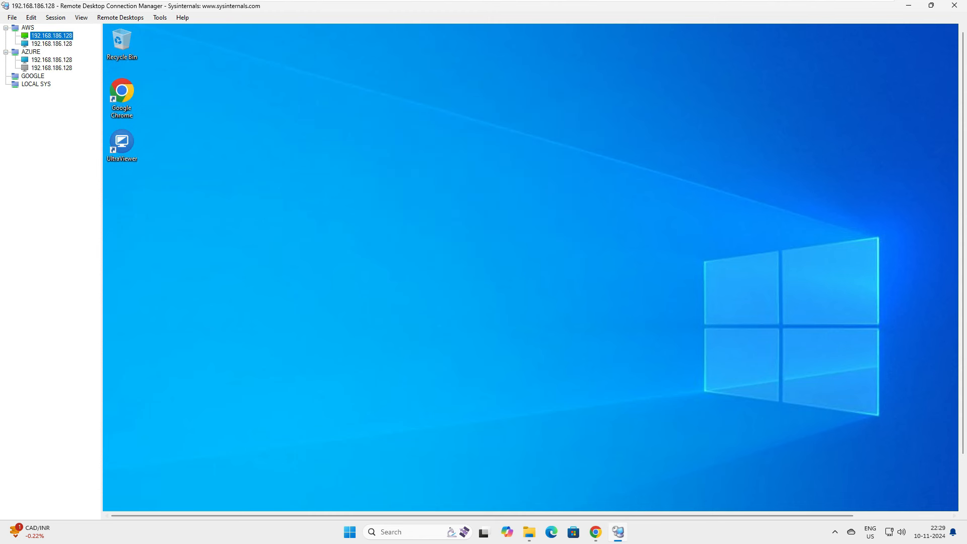
{"action": "left_click", "coordinate": [52, 44]}
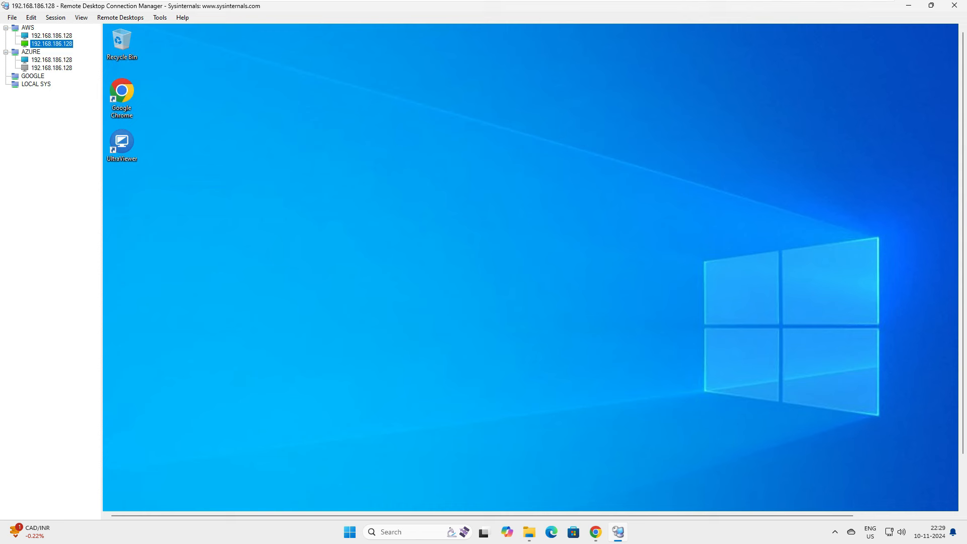
{"action": "left_click", "coordinate": [52, 60]}
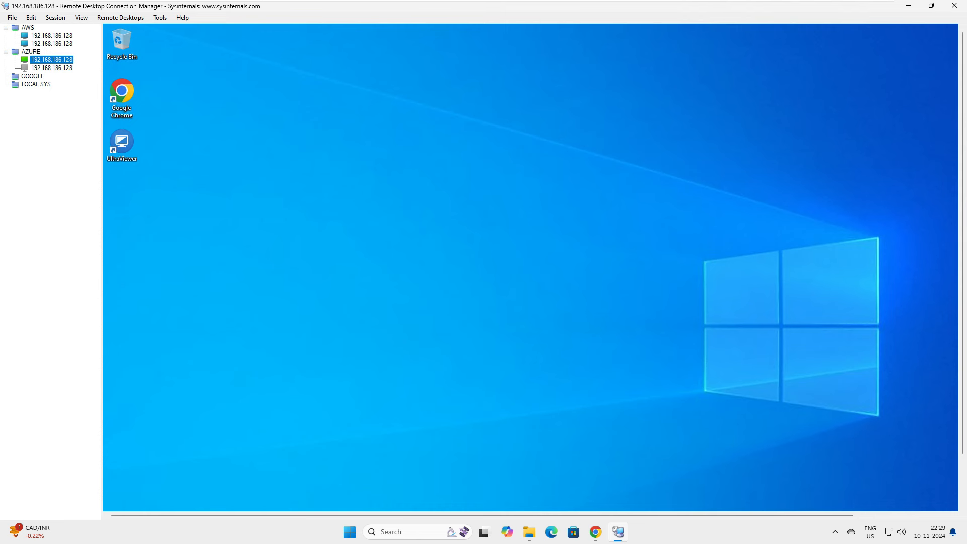
Select the second AZURE server and connect to it.
{"action": "left_click", "coordinate": [52, 68]}
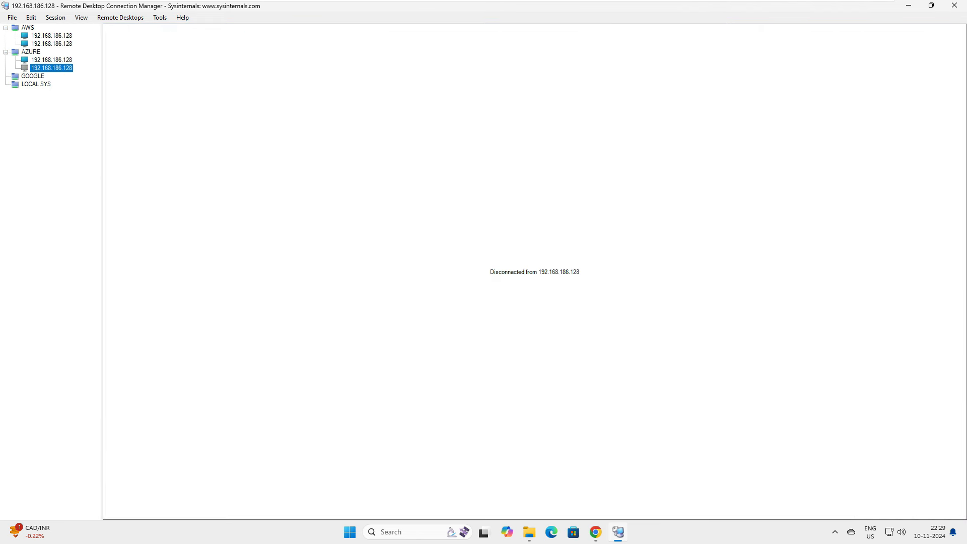
{"action": "key", "text": "Return"}
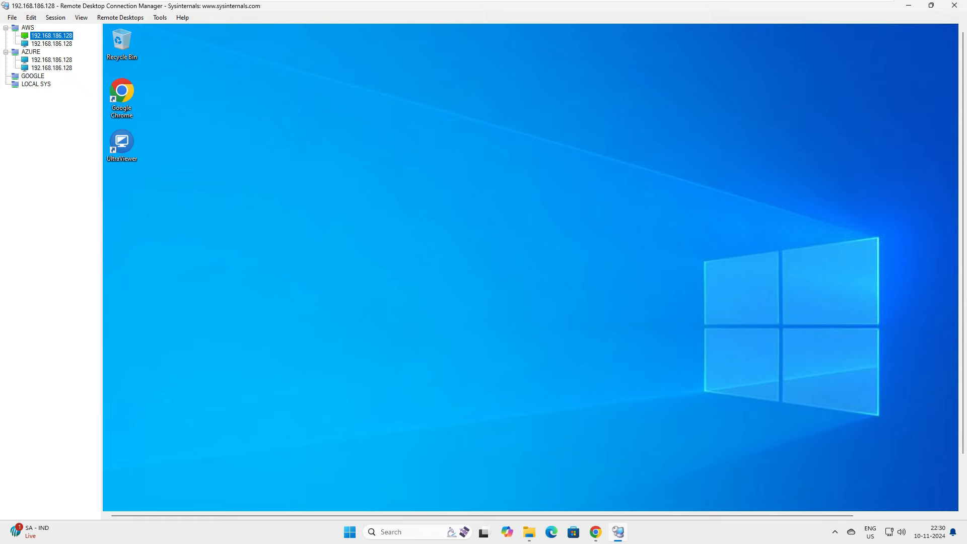
Copy the Important files folder from the local desktop onto the first AWS server's remote desktop.
{"action": "left_click", "coordinate": [932, 5]}
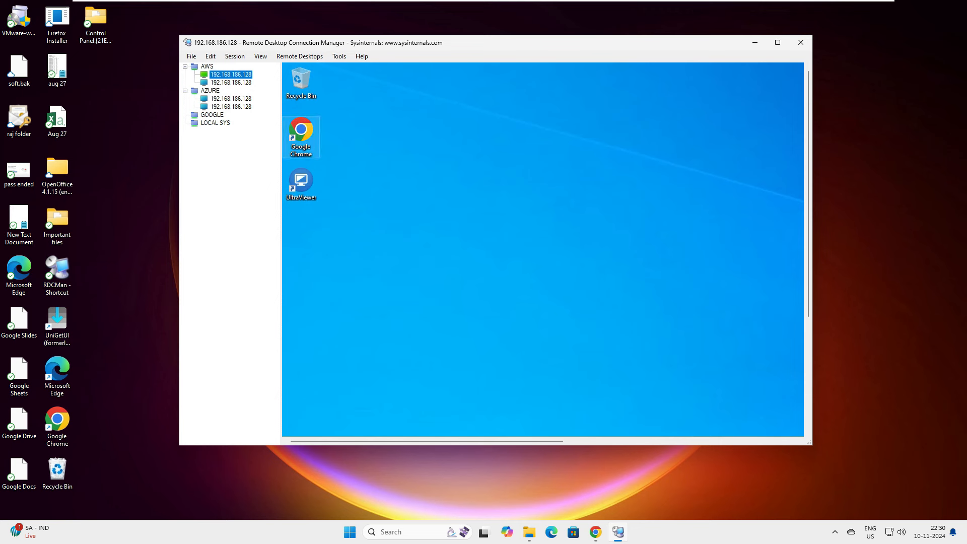
{"action": "left_click", "coordinate": [58, 225]}
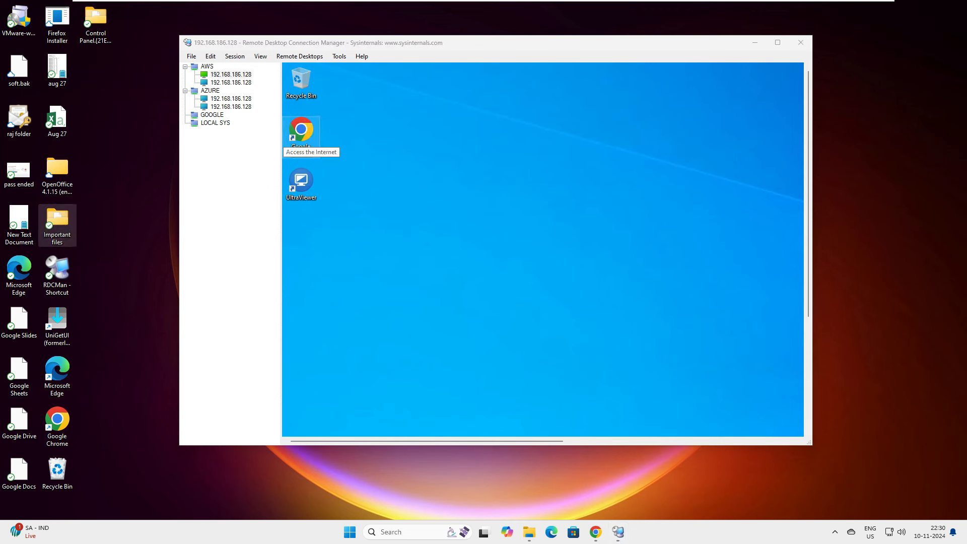
{"action": "right_click", "coordinate": [62, 215]}
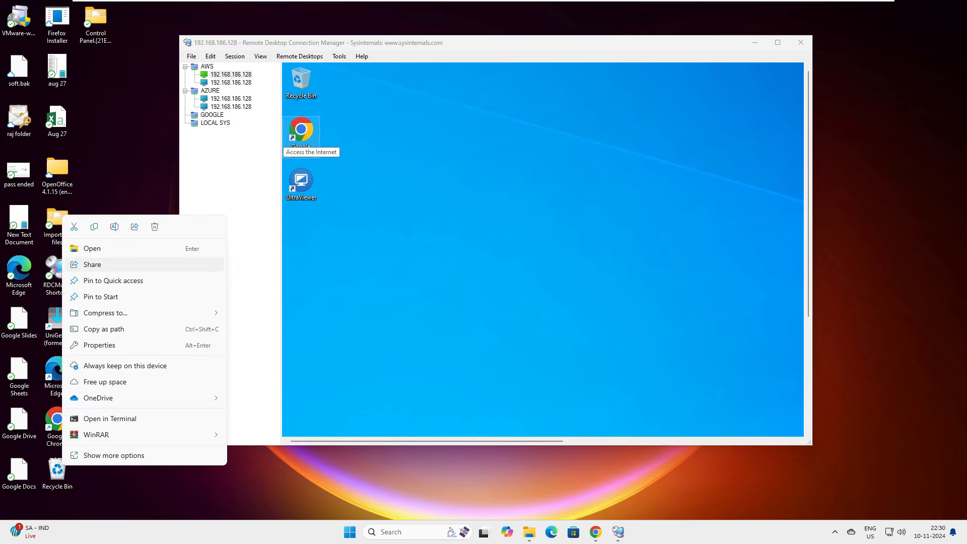
{"action": "left_click", "coordinate": [94, 227]}
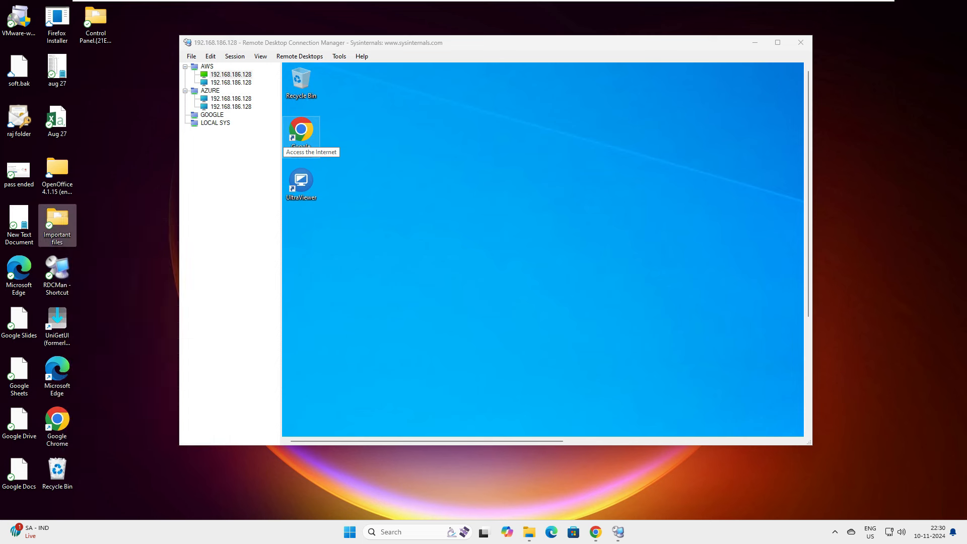
{"action": "left_click", "coordinate": [428, 227]}
{"action": "right_click", "coordinate": [519, 146]}
{"action": "left_click", "coordinate": [537, 190]}
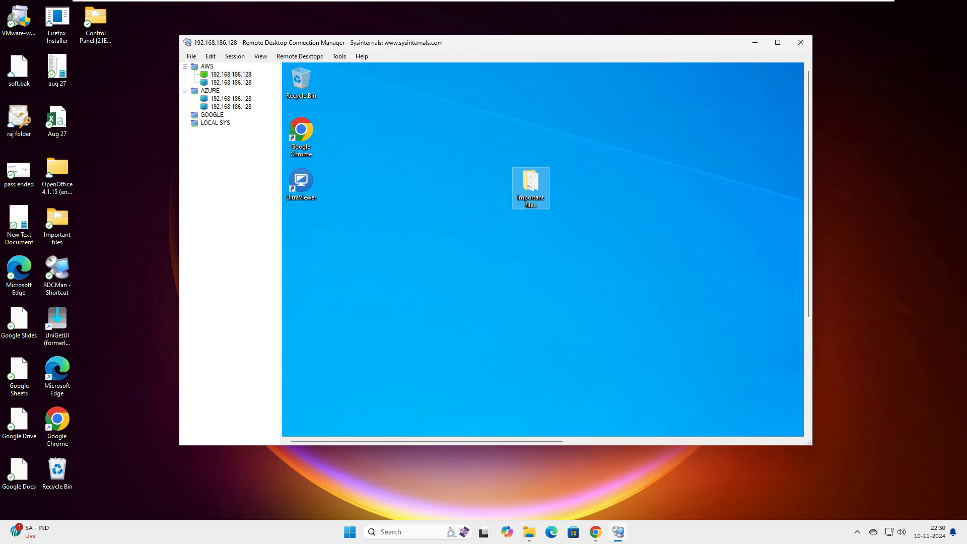
{"action": "left_click_drag", "start_coordinate": [565, 268], "coordinate": [717, 290]}
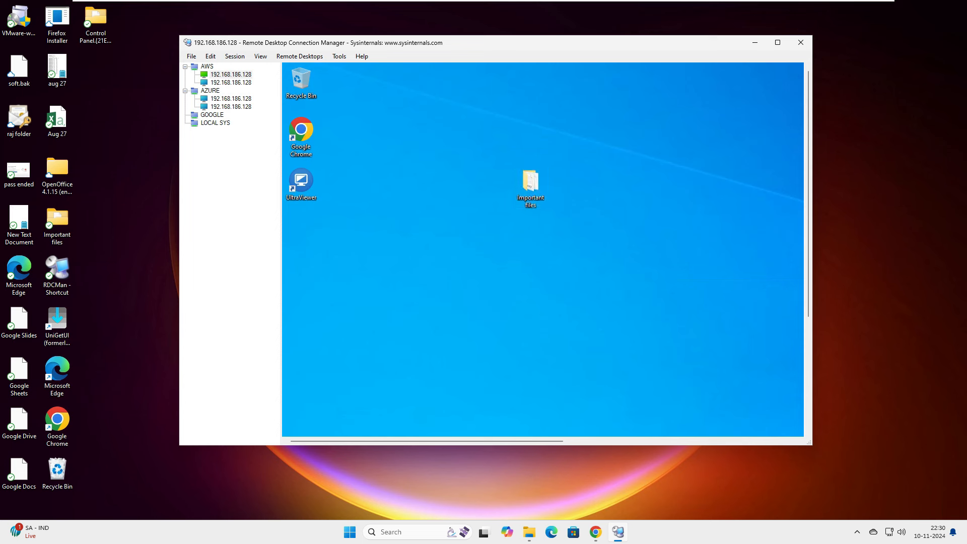
Test-copy the UltraViewer shortcut to the local desktop, delete it, and maximize the window.
{"action": "right_click", "coordinate": [298, 184]}
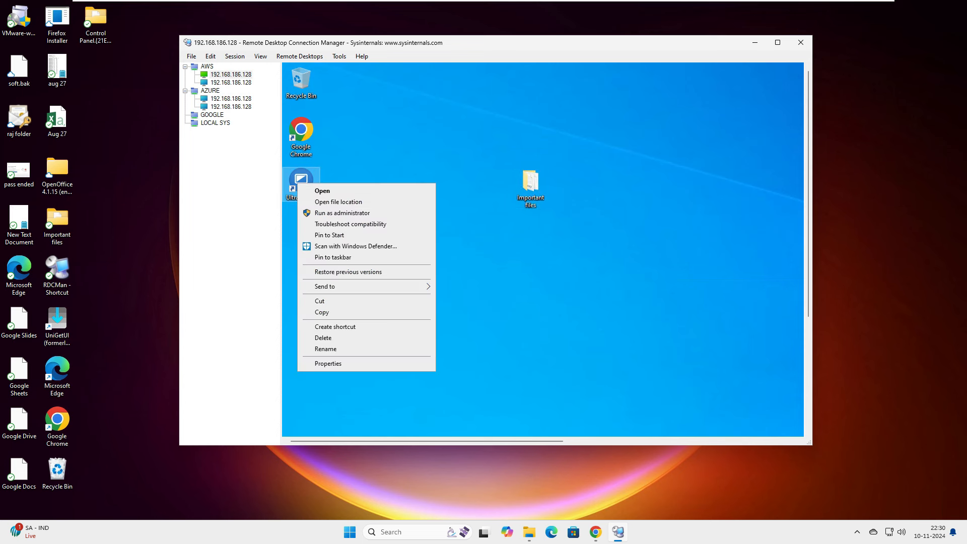
{"action": "left_click", "coordinate": [322, 312]}
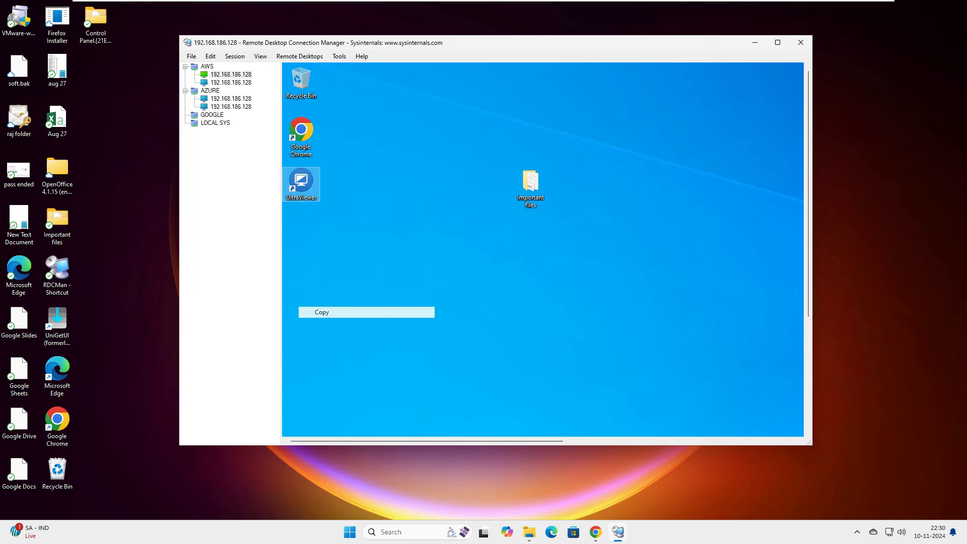
{"action": "right_click", "coordinate": [135, 192]}
{"action": "left_click", "coordinate": [148, 204]}
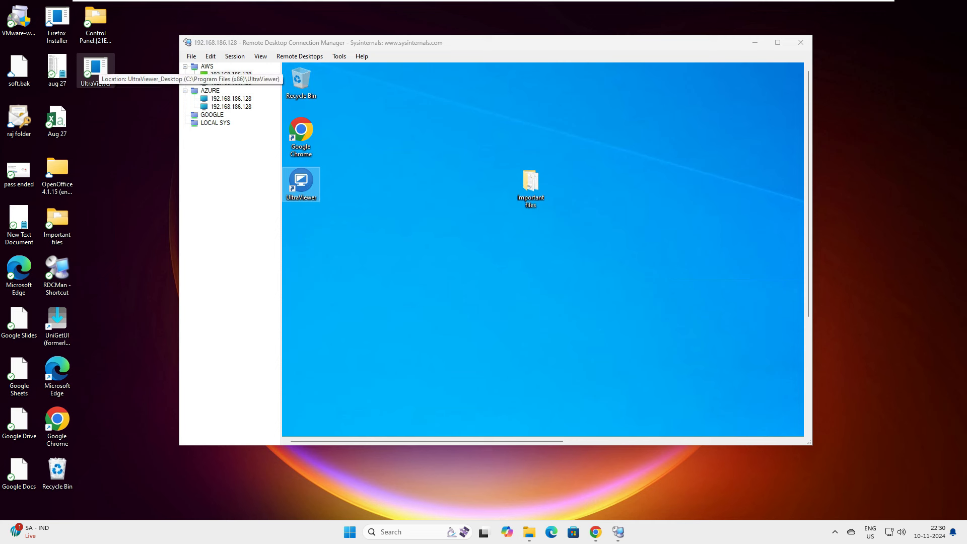
{"action": "key", "text": "shift+Delete"}
{"action": "left_click", "coordinate": [524, 306]}
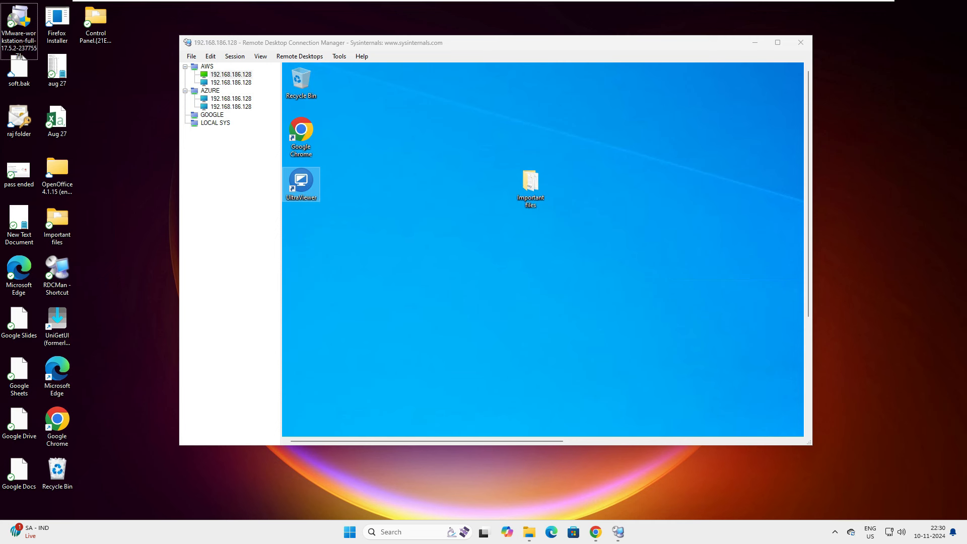
{"action": "left_click", "coordinate": [522, 302]}
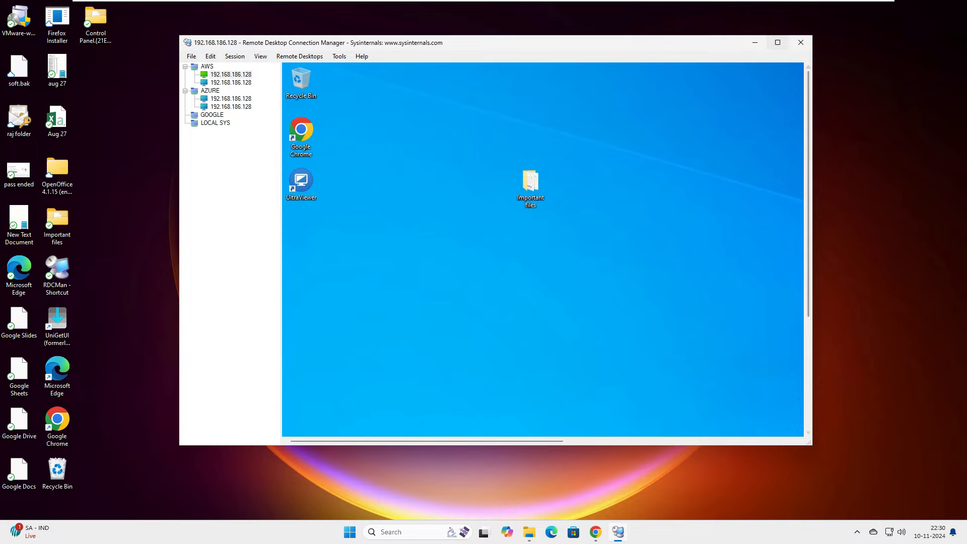
{"action": "left_click", "coordinate": [778, 42]}
Cycle through the AWS and AZURE sessions, ending on the second AZURE server.
{"action": "left_click", "coordinate": [51, 60]}
{"action": "left_click", "coordinate": [51, 35]}
{"action": "left_click", "coordinate": [52, 43]}
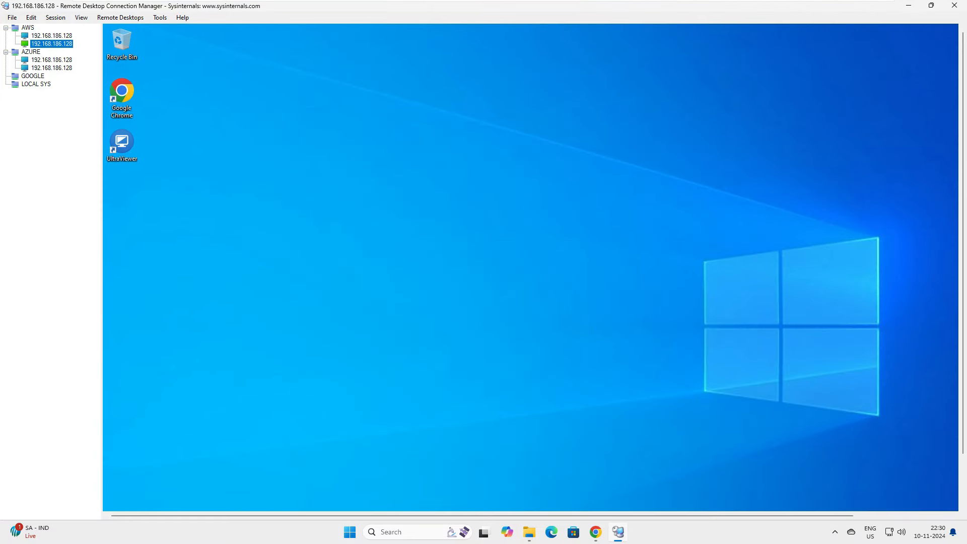
{"action": "left_click", "coordinate": [51, 60]}
{"action": "left_click", "coordinate": [52, 68]}
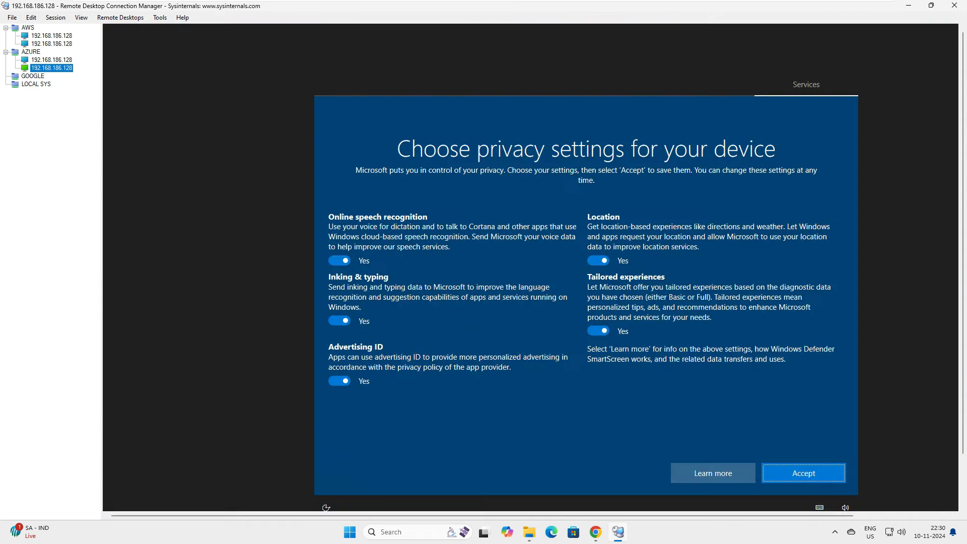
Switch all five privacy options to No and accept them.
{"action": "left_click", "coordinate": [340, 260]}
{"action": "left_click", "coordinate": [599, 261]}
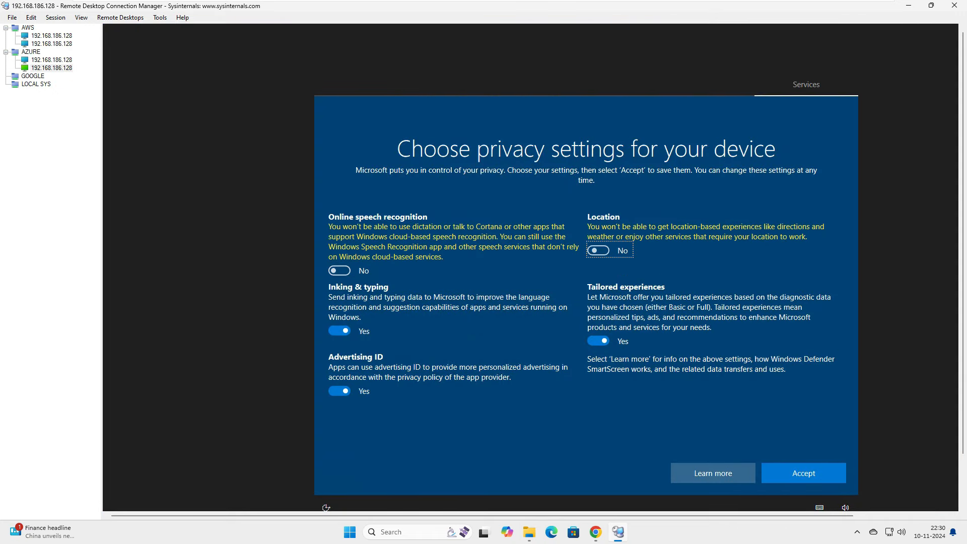
{"action": "left_click", "coordinate": [598, 341]}
{"action": "left_click", "coordinate": [339, 331]}
{"action": "left_click", "coordinate": [340, 371]}
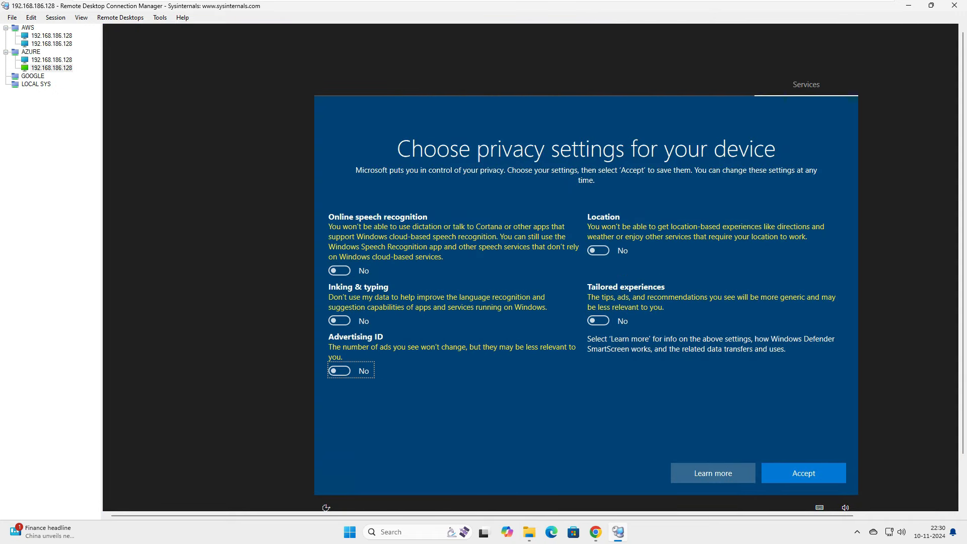
{"action": "left_click", "coordinate": [804, 474]}
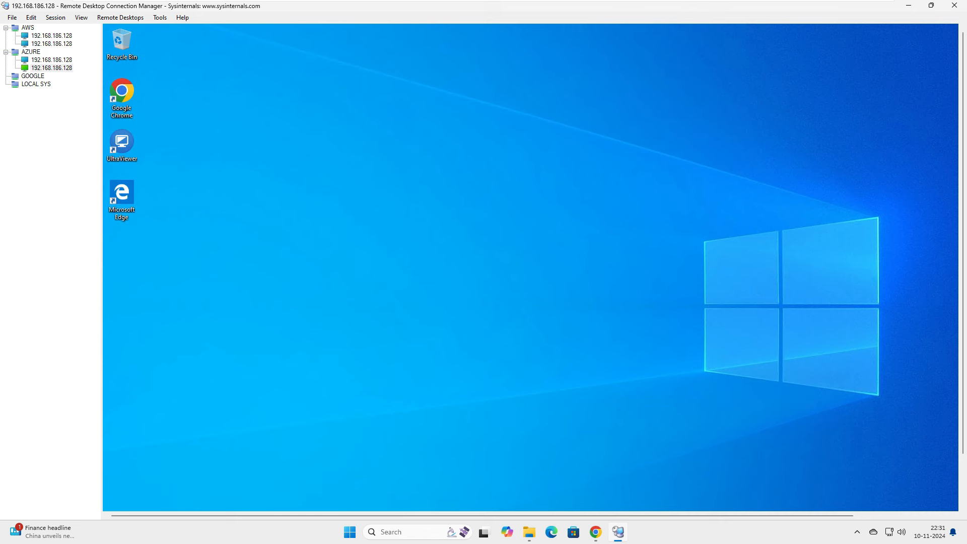
Add a 192.168.186.128 server to GOOGLE with its own, non-inherited logon credentials.
{"action": "left_click", "coordinate": [32, 76]}
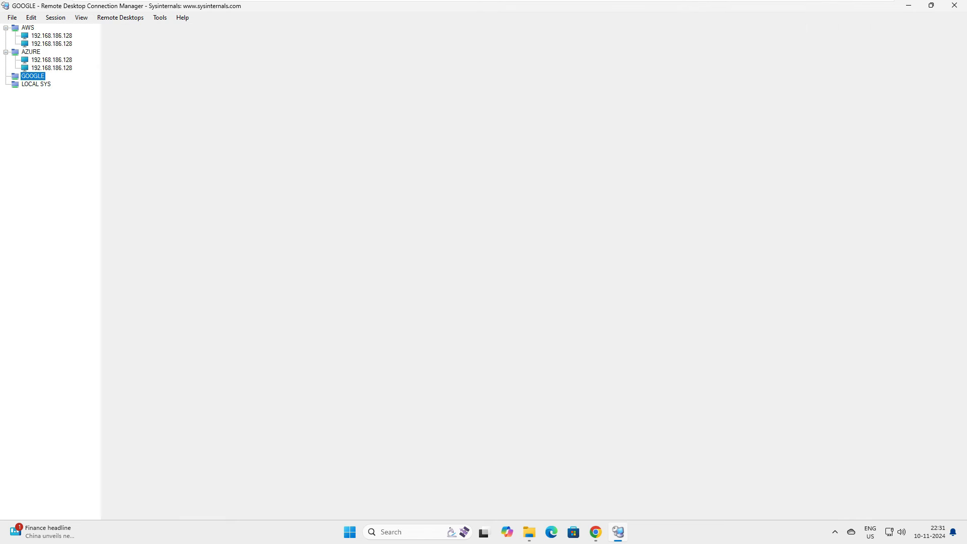
{"action": "right_click", "coordinate": [33, 76]}
{"action": "left_click", "coordinate": [60, 148]}
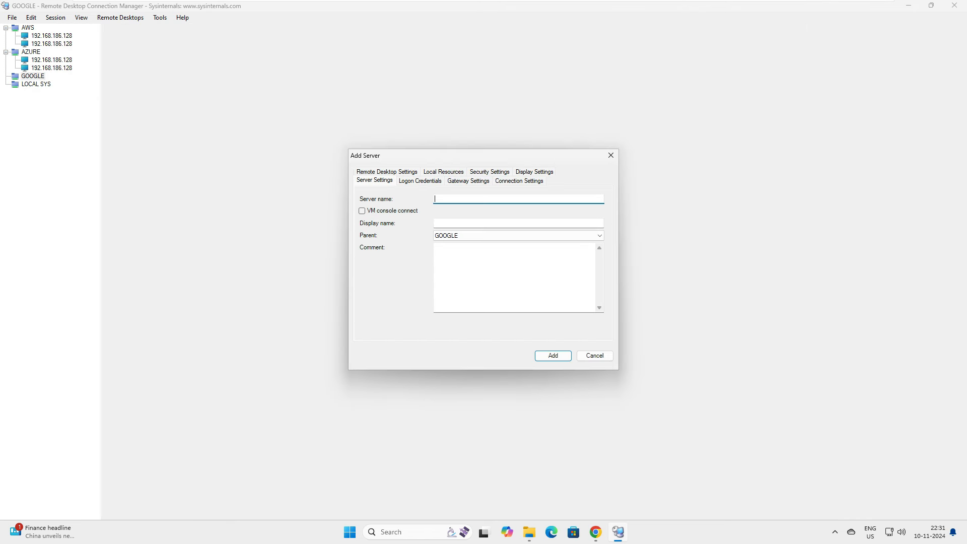
{"action": "type", "text": "192.168.186.128"}
{"action": "left_click", "coordinate": [420, 180]}
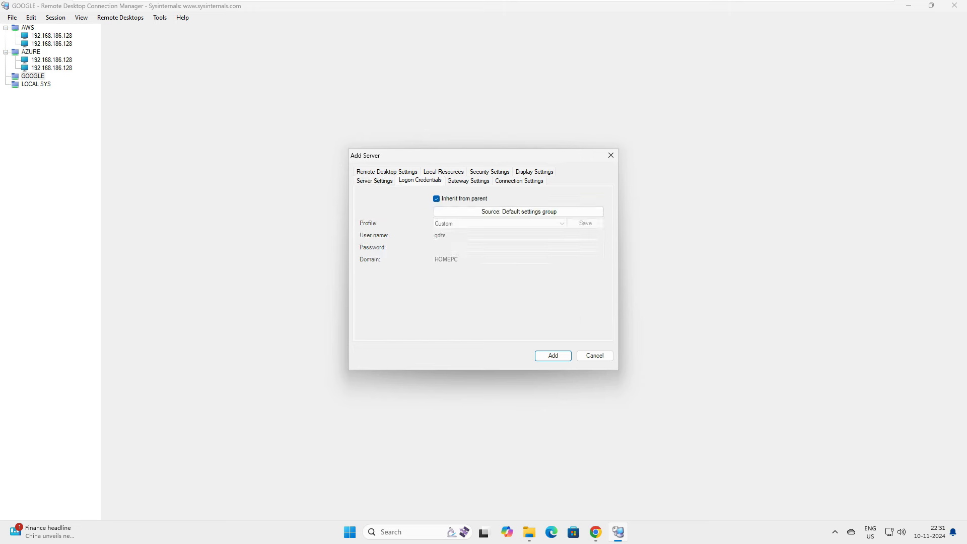
{"action": "left_click", "coordinate": [437, 199]}
{"action": "type", "text": "user1"}
{"action": "key", "text": "Tab"}
{"action": "type", "text": "*******"}
{"action": "key", "text": "Tab"}
{"action": "key", "text": "BackSpace"}
{"action": "key", "text": "Return"}
{"action": "double_click", "coordinate": [52, 84]}
{"action": "left_click", "coordinate": [36, 92]}
Add a 192.168.186.128 server to LOCAL SYS with its own logon credentials.
{"action": "right_click", "coordinate": [43, 92]}
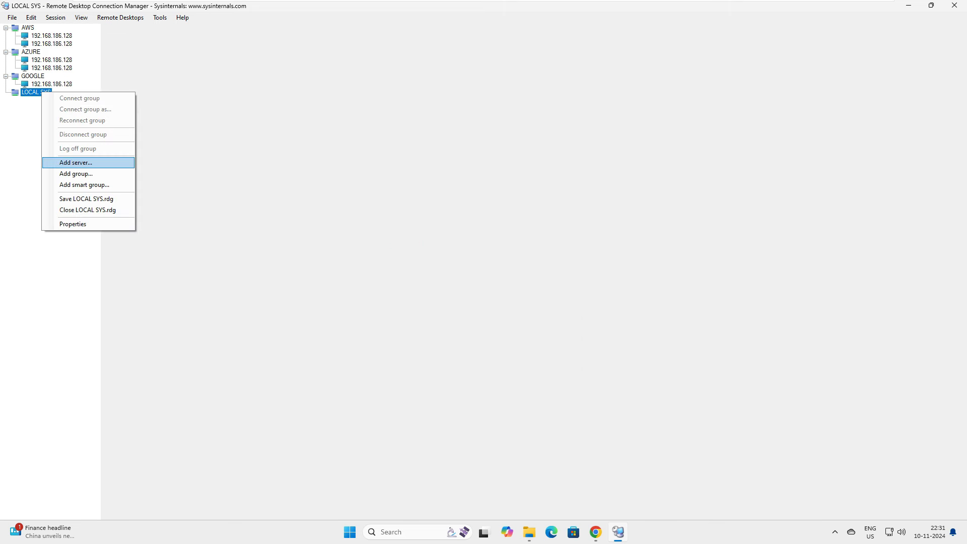
{"action": "left_click", "coordinate": [58, 163]}
{"action": "type", "text": "192.168.1"}
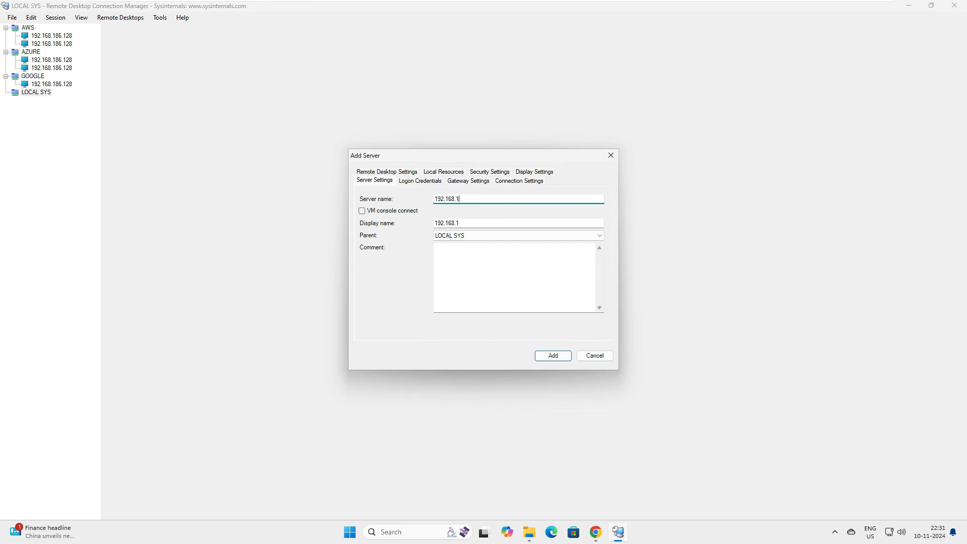
{"action": "type", "text": "86.128"}
{"action": "left_click", "coordinate": [420, 181]}
{"action": "double_click", "coordinate": [442, 235]}
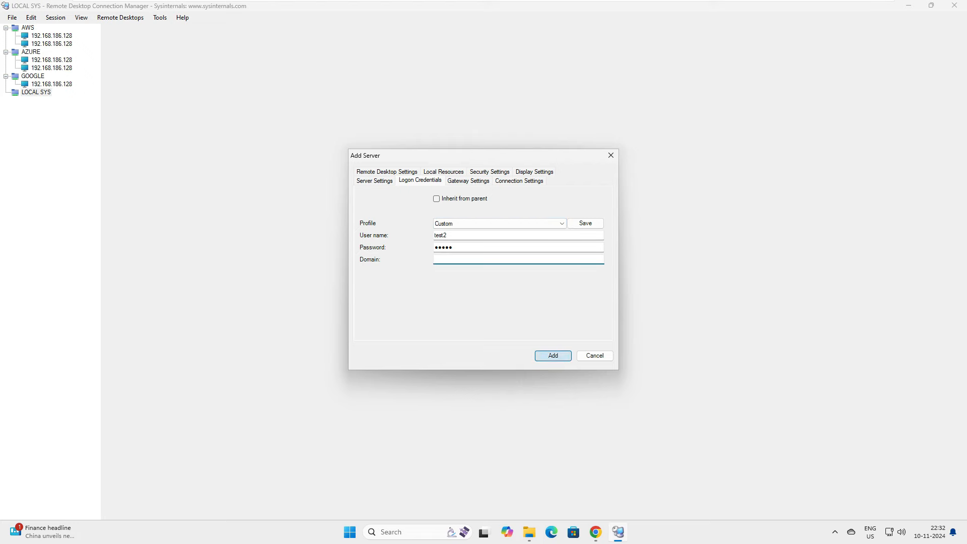
{"action": "left_click", "coordinate": [553, 355]}
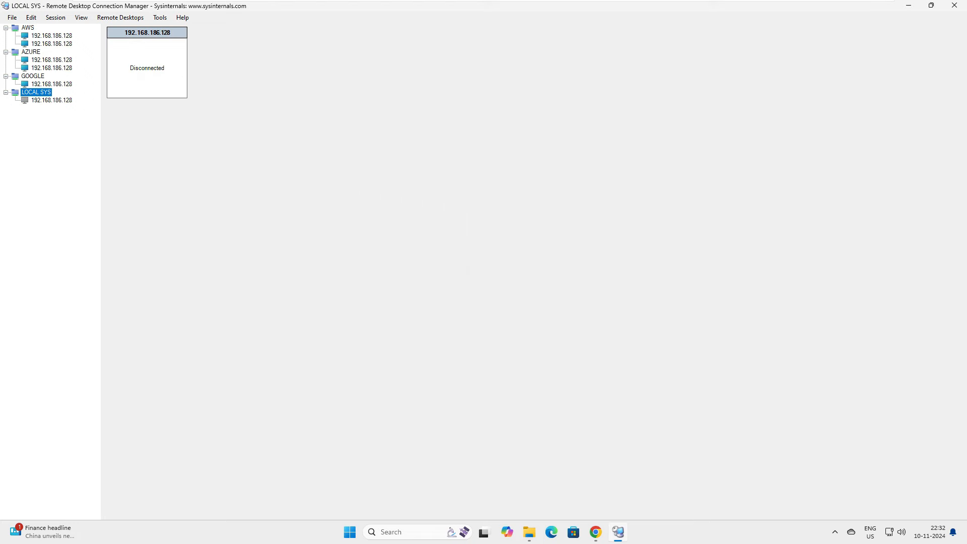
Set the GOOGLE server's privacy options to No and accept them.
{"action": "left_click", "coordinate": [51, 84]}
{"action": "left_click", "coordinate": [340, 260]}
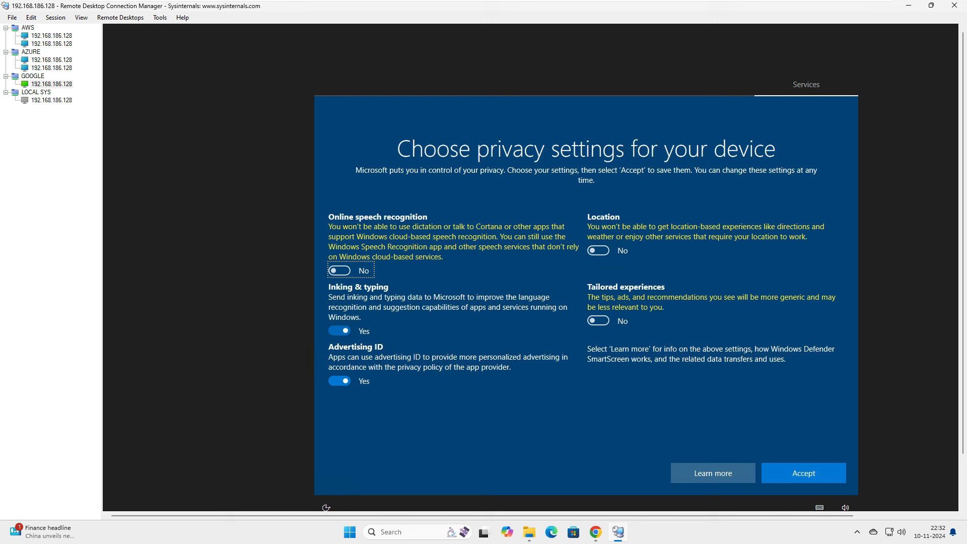
{"action": "left_click", "coordinate": [339, 330]}
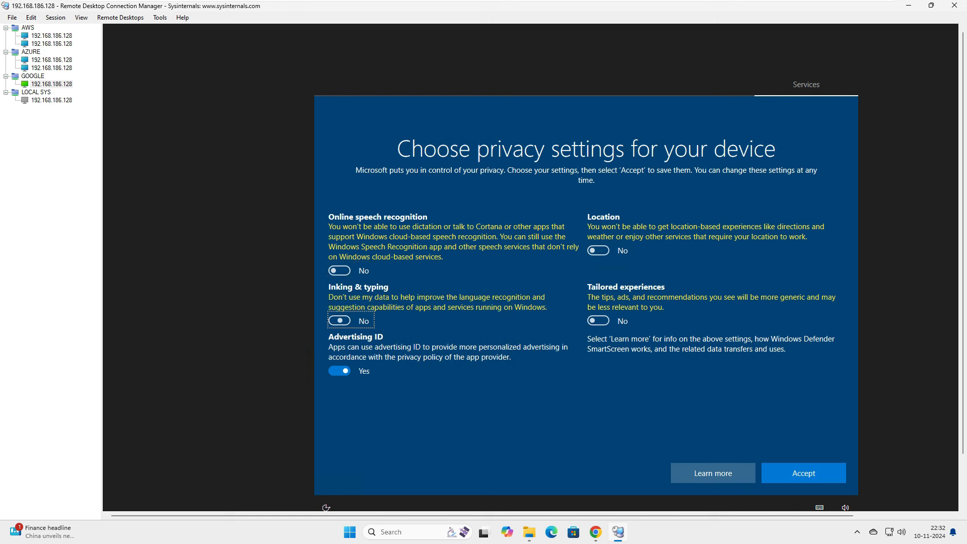
{"action": "left_click", "coordinate": [340, 371]}
{"action": "left_click", "coordinate": [804, 473]}
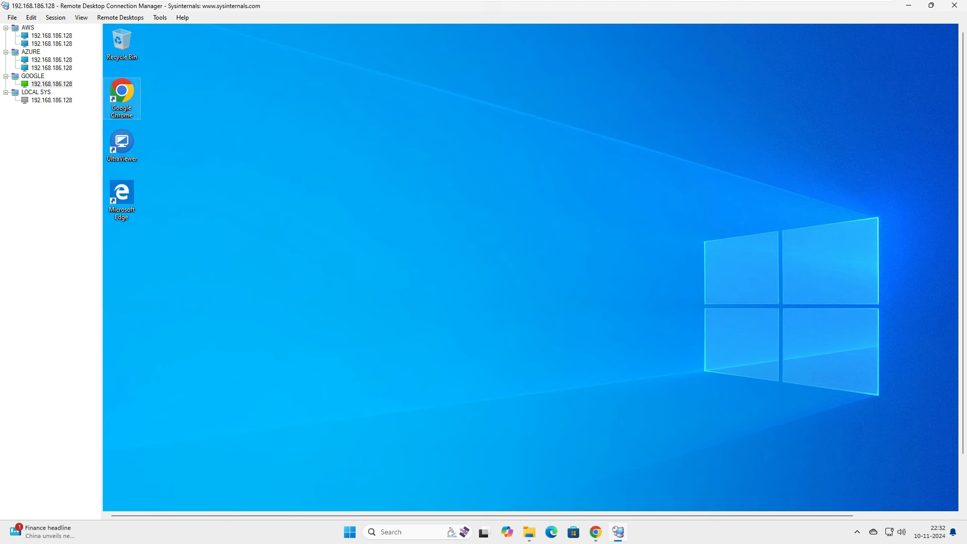
Check each server's session in turn, returning to the first AWS server's desktop and scrolling around it.
{"action": "left_click", "coordinate": [52, 35]}
{"action": "left_click", "coordinate": [51, 44]}
{"action": "left_click", "coordinate": [52, 60]}
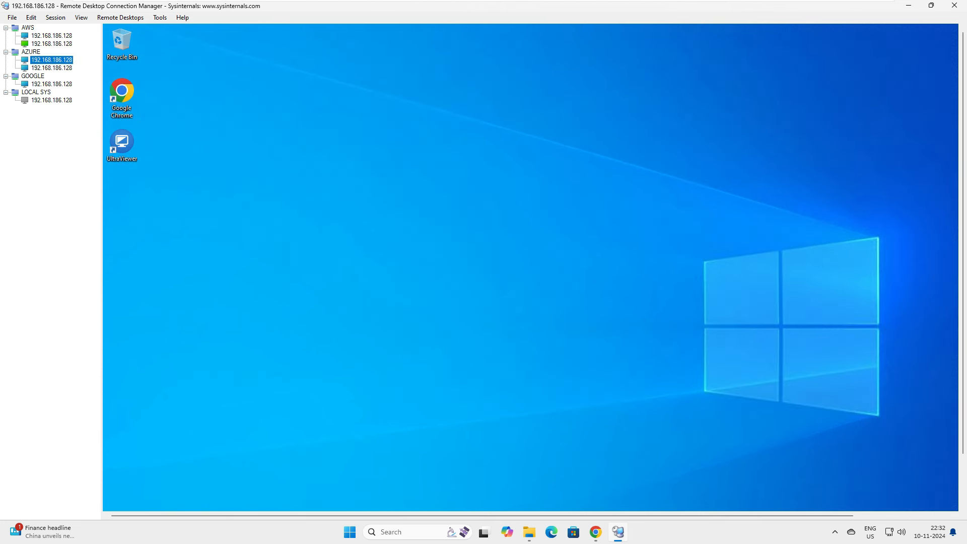
{"action": "left_click", "coordinate": [51, 68]}
{"action": "left_click", "coordinate": [51, 84]}
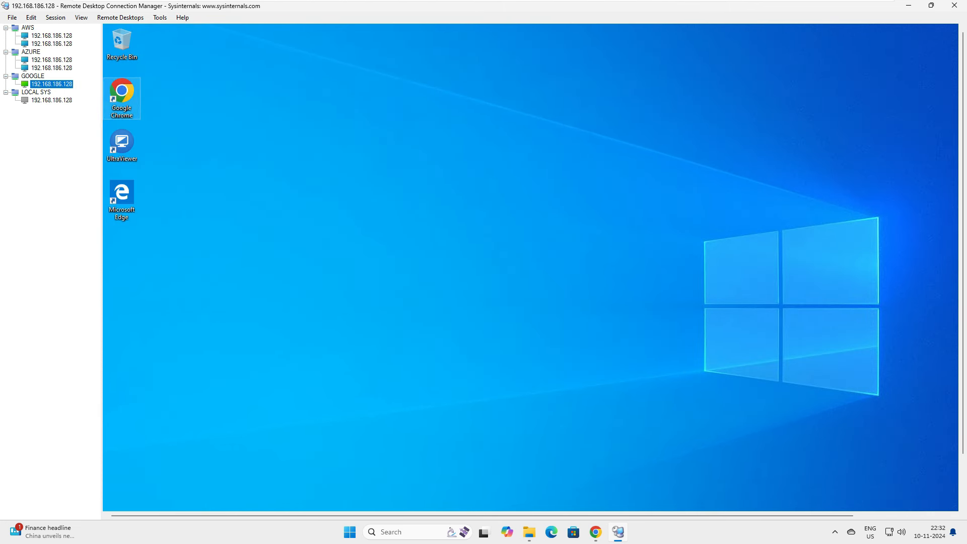
{"action": "left_click", "coordinate": [51, 101]}
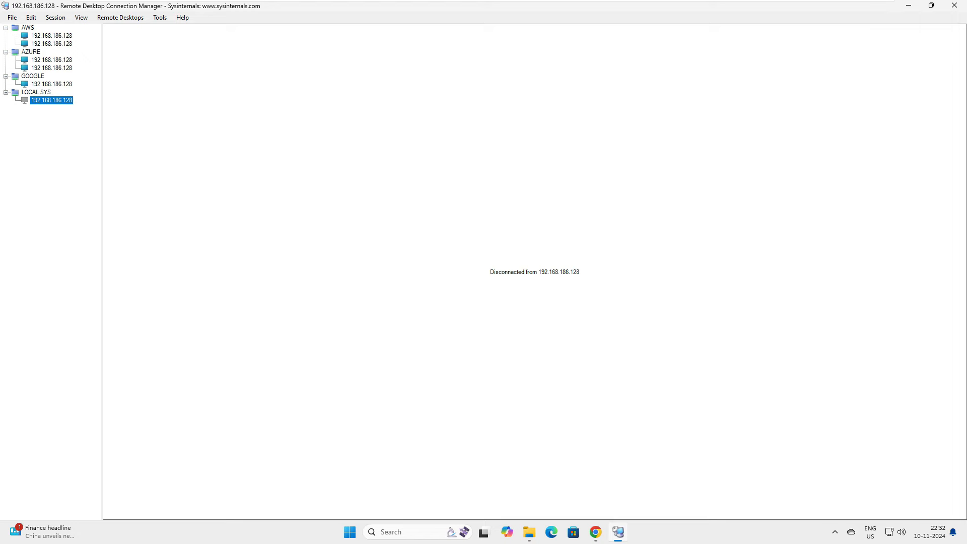
{"action": "left_click", "coordinate": [51, 36]}
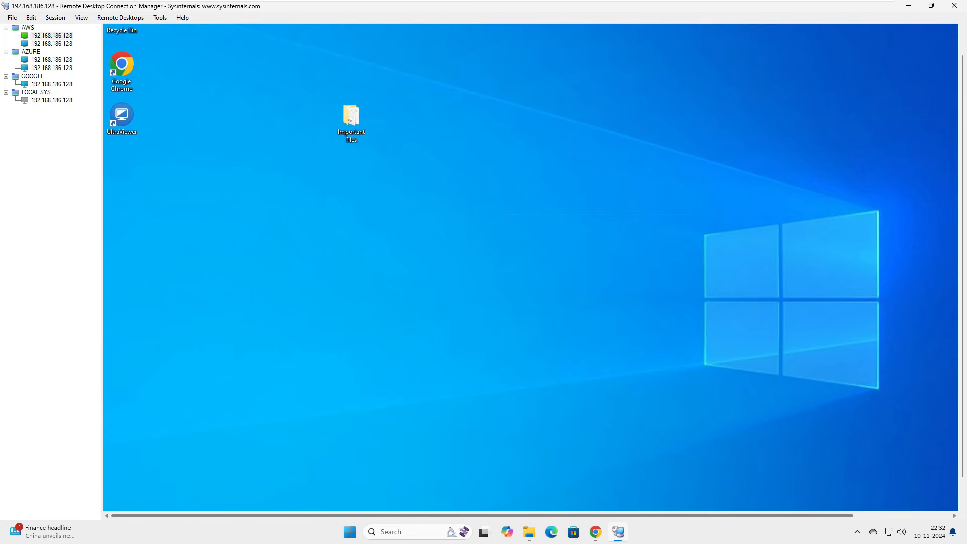
{"action": "left_click_drag", "start_coordinate": [482, 516], "coordinate": [579, 516]}
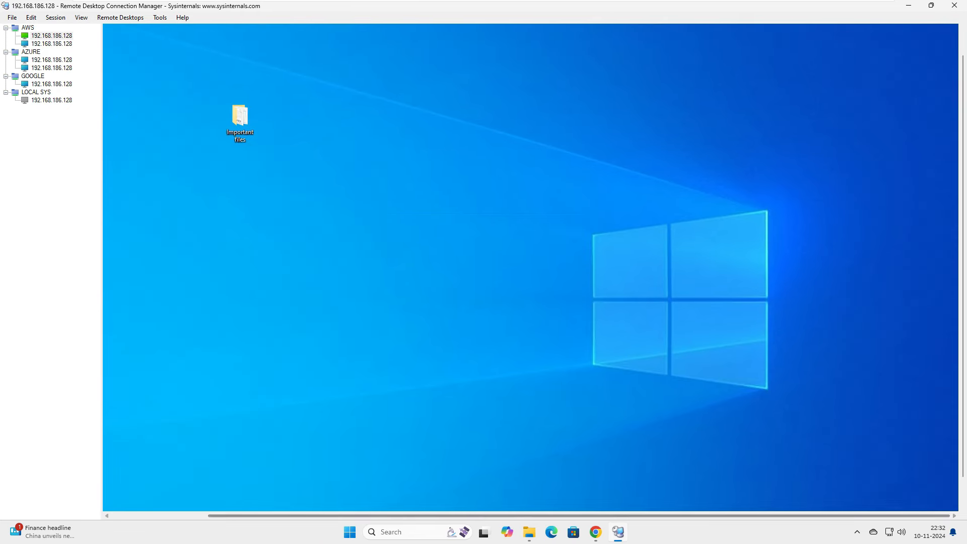
{"action": "left_click_drag", "start_coordinate": [963, 267], "coordinate": [964, 294]}
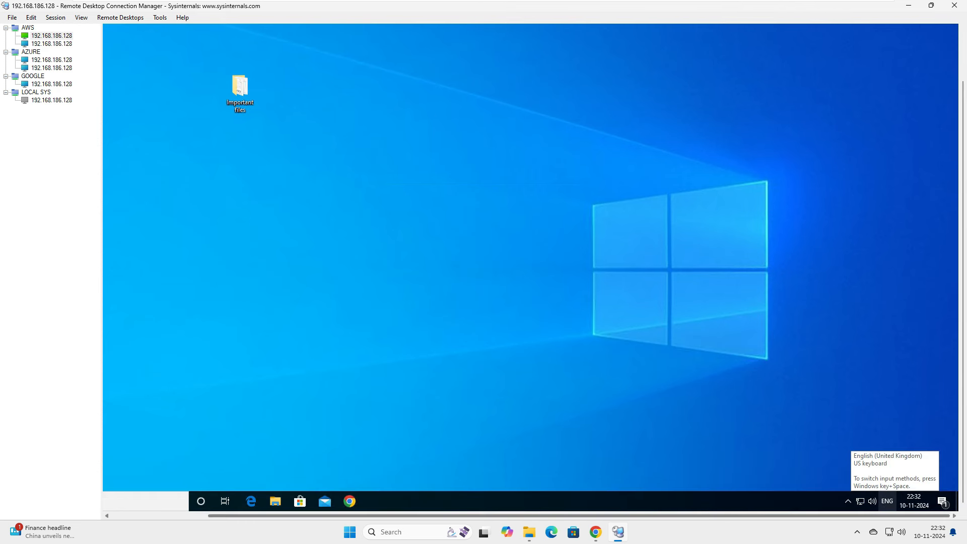
{"action": "left_click_drag", "start_coordinate": [877, 516], "coordinate": [779, 516]}
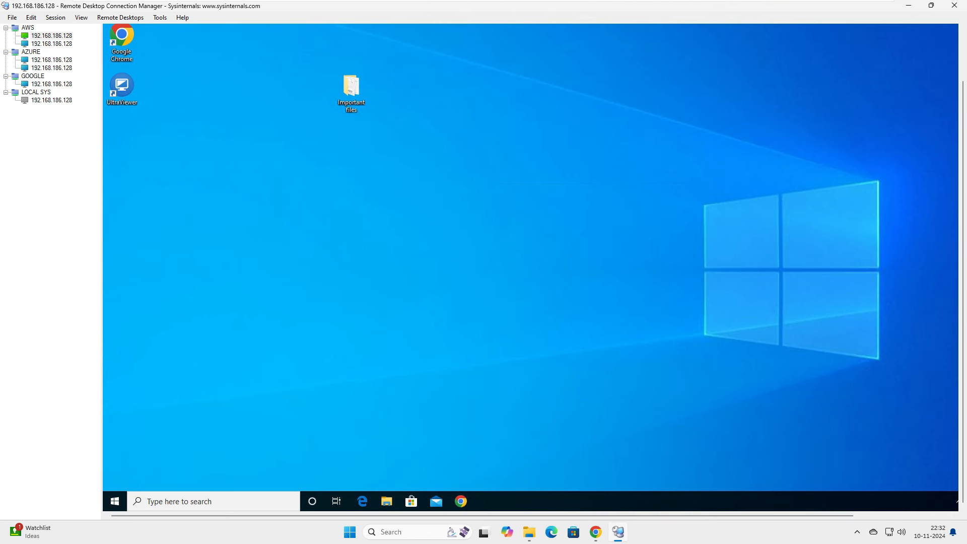
Override the AWS group's display settings so docked and undocked sessions both use Scale to fit window.
{"action": "left_click", "coordinate": [28, 27]}
{"action": "right_click", "coordinate": [28, 28]}
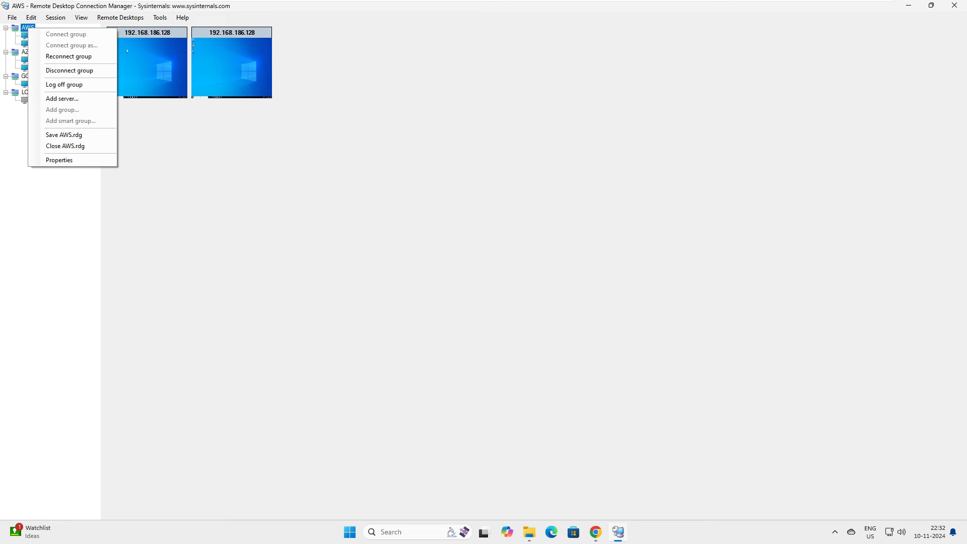
{"action": "left_click", "coordinate": [59, 159]}
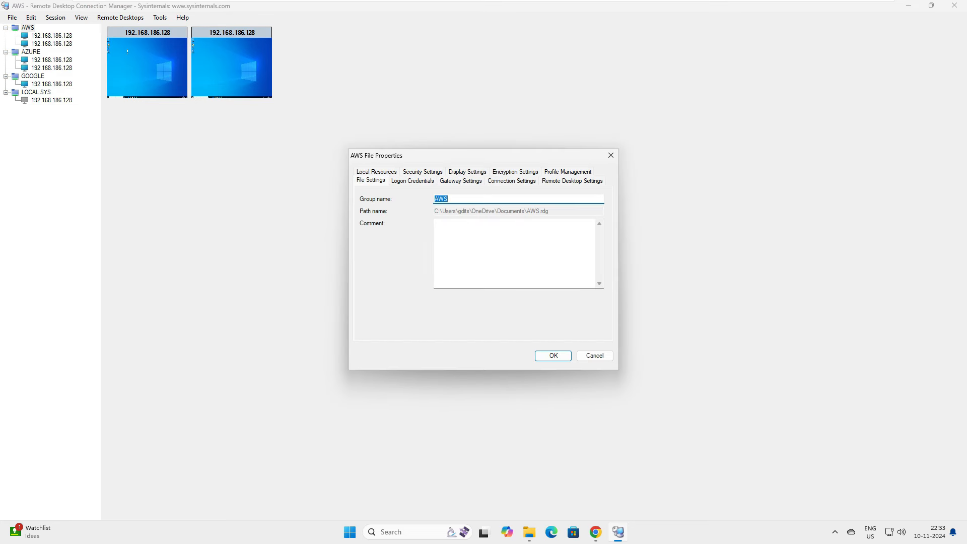
{"action": "left_click", "coordinate": [468, 171]}
{"action": "left_click", "coordinate": [436, 198]}
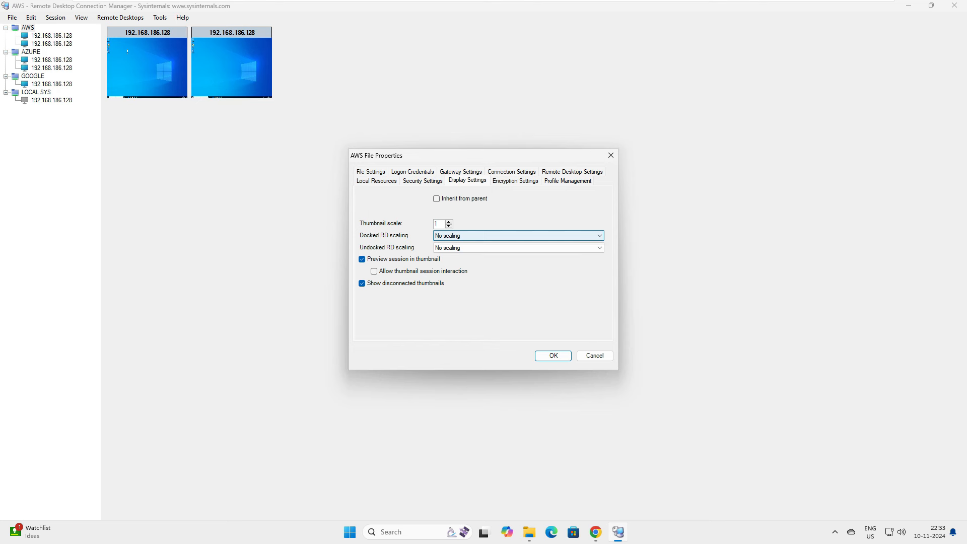
{"action": "left_click", "coordinate": [519, 235]}
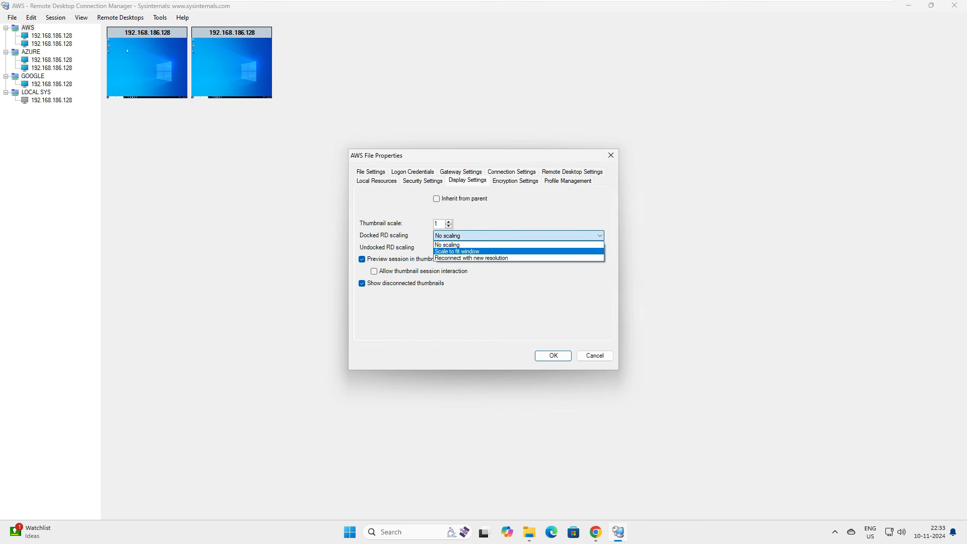
{"action": "left_click", "coordinate": [457, 251]}
{"action": "left_click", "coordinate": [518, 248]}
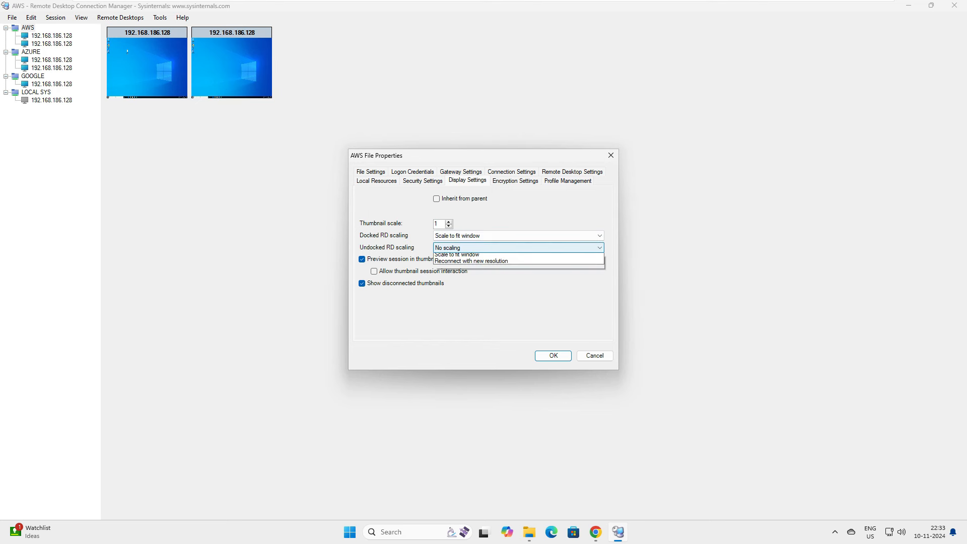
{"action": "key", "text": "Return"}
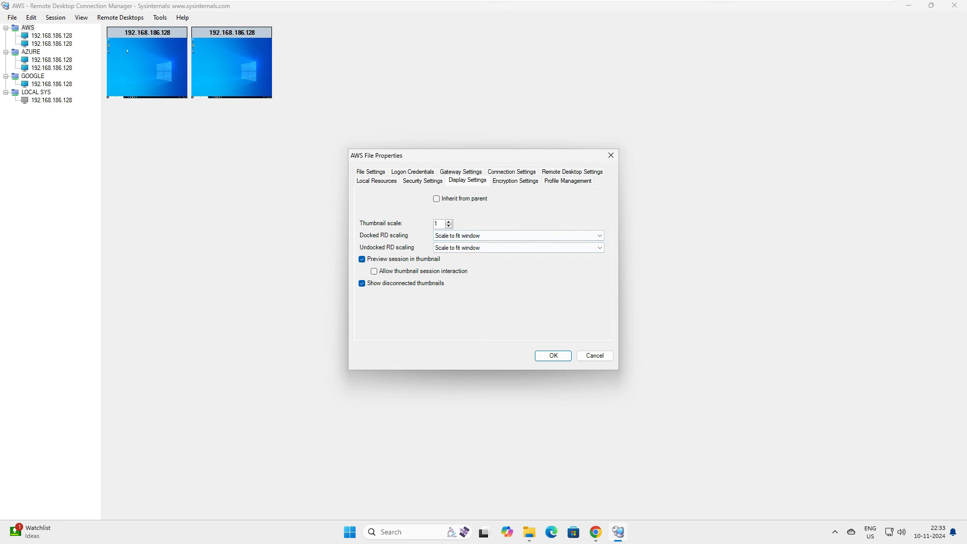
{"action": "left_click", "coordinate": [553, 356]}
{"action": "left_click", "coordinate": [51, 35]}
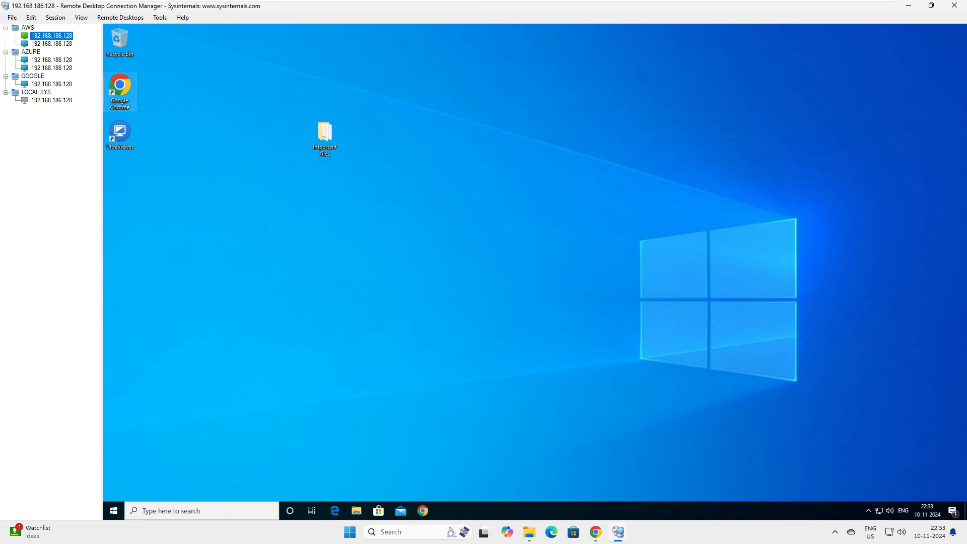
Flip between the two AWS servers, then show AZURE's two 192.168.186.128 thumbnails and select its first server.
{"action": "left_click", "coordinate": [52, 44]}
{"action": "left_click", "coordinate": [52, 35]}
{"action": "left_click", "coordinate": [52, 43]}
{"action": "left_click", "coordinate": [51, 35]}
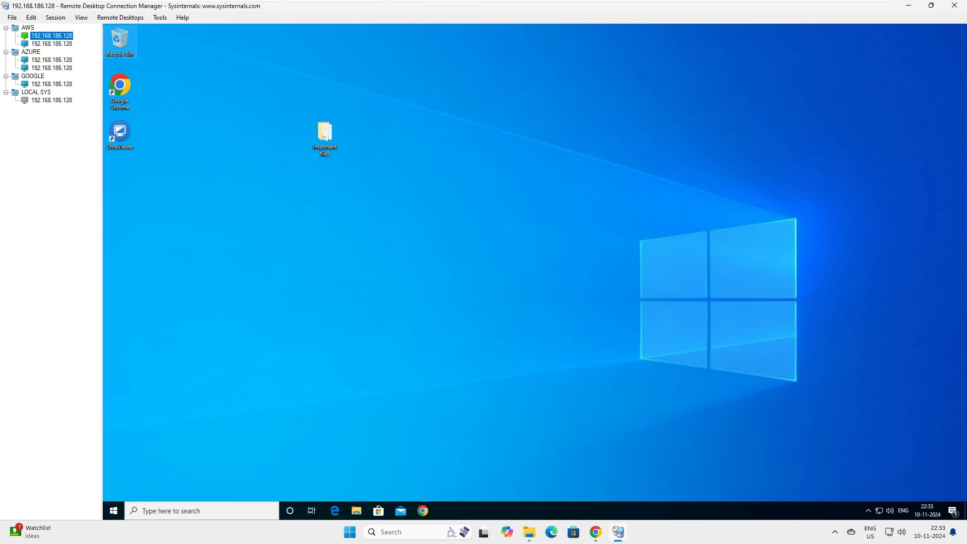
{"action": "left_click", "coordinate": [30, 51]}
{"action": "left_click", "coordinate": [51, 60]}
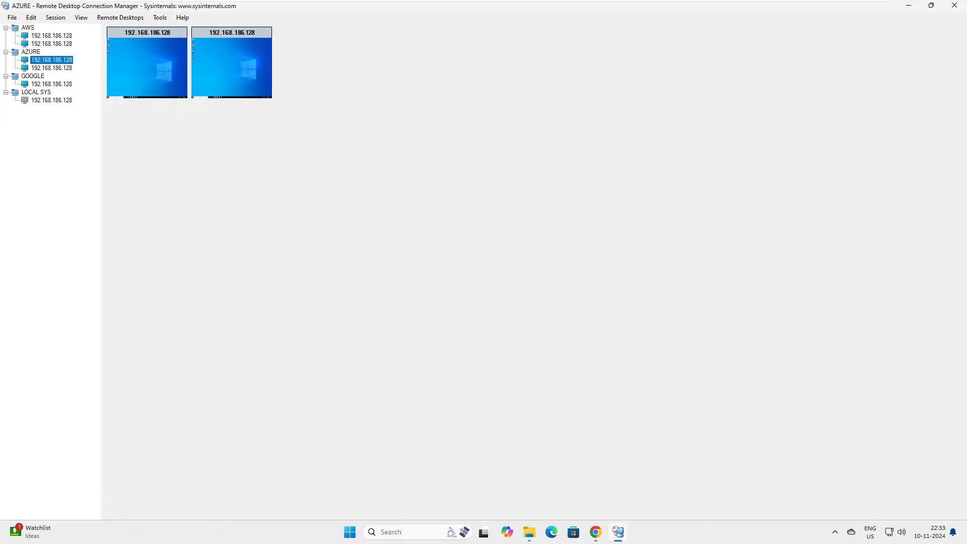
Open the first AZURE server's Display Settings and uncheck Inherit from parent.
{"action": "scroll", "coordinate": [531, 267], "scroll_direction": "right", "scroll_amount": 3}
{"action": "scroll", "coordinate": [530, 267], "scroll_direction": "left", "scroll_amount": 3}
{"action": "scroll", "coordinate": [531, 267], "scroll_direction": "right", "scroll_amount": 3}
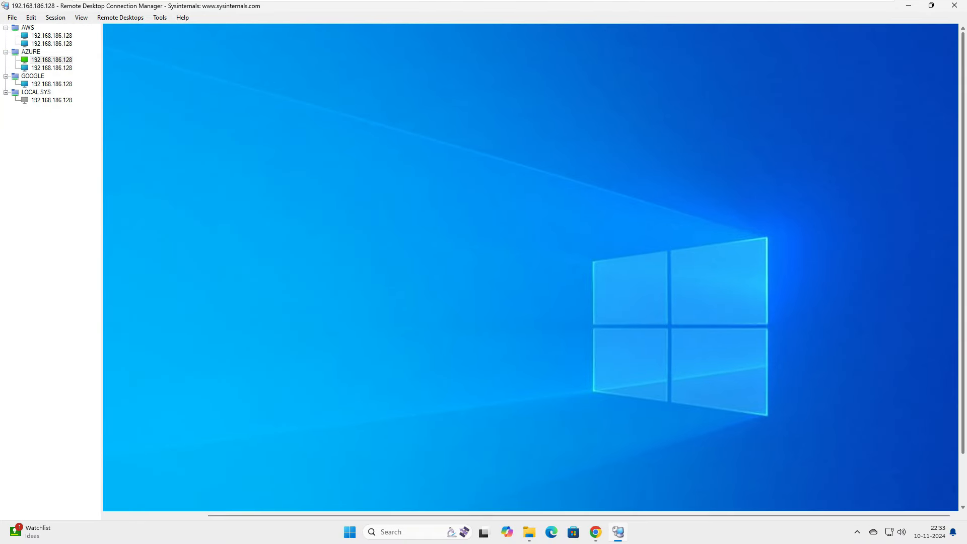
{"action": "scroll", "coordinate": [531, 267], "scroll_direction": "down", "scroll_amount": 3}
{"action": "scroll", "coordinate": [530, 267], "scroll_direction": "up", "scroll_amount": 3}
{"action": "right_click", "coordinate": [61, 60]}
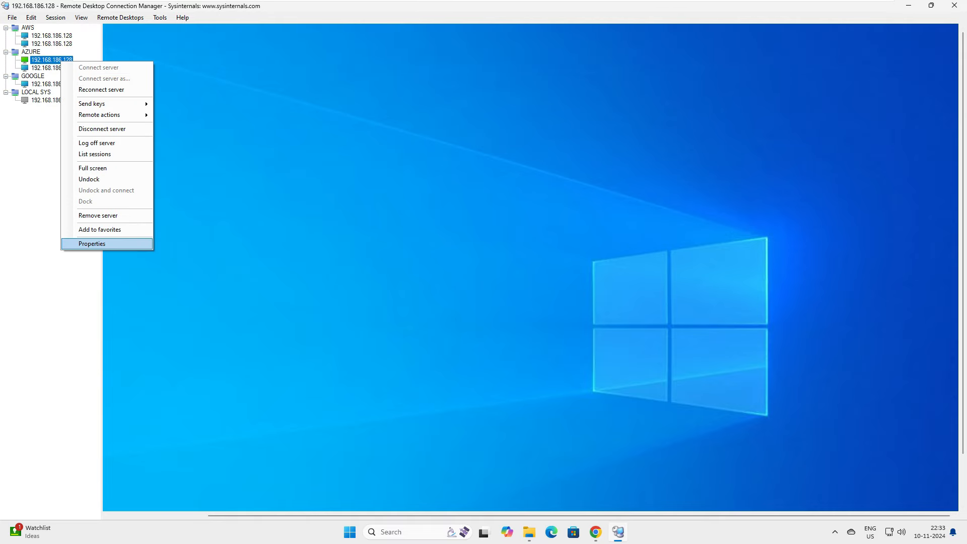
{"action": "key", "text": "Return"}
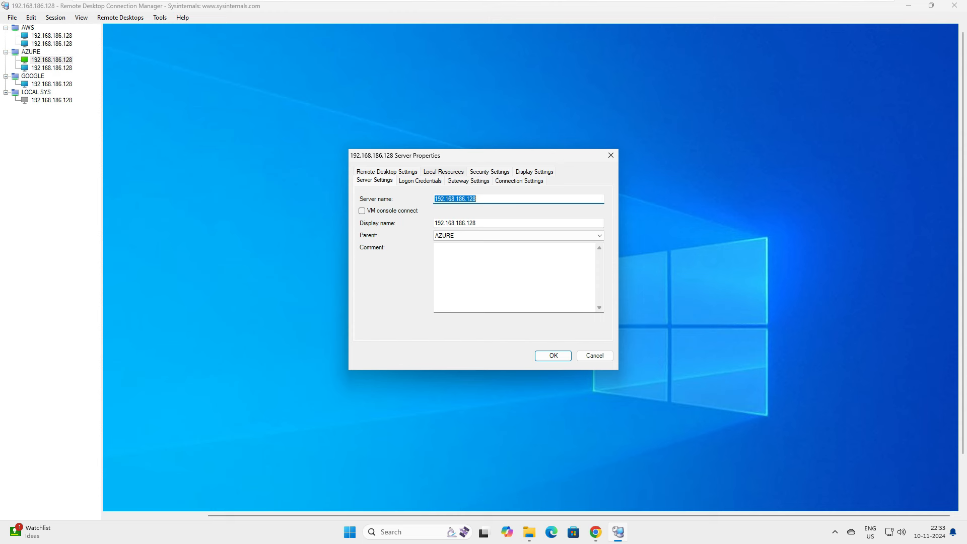
{"action": "key", "text": "ctrl+shift+Tab"}
{"action": "key", "text": "space"}
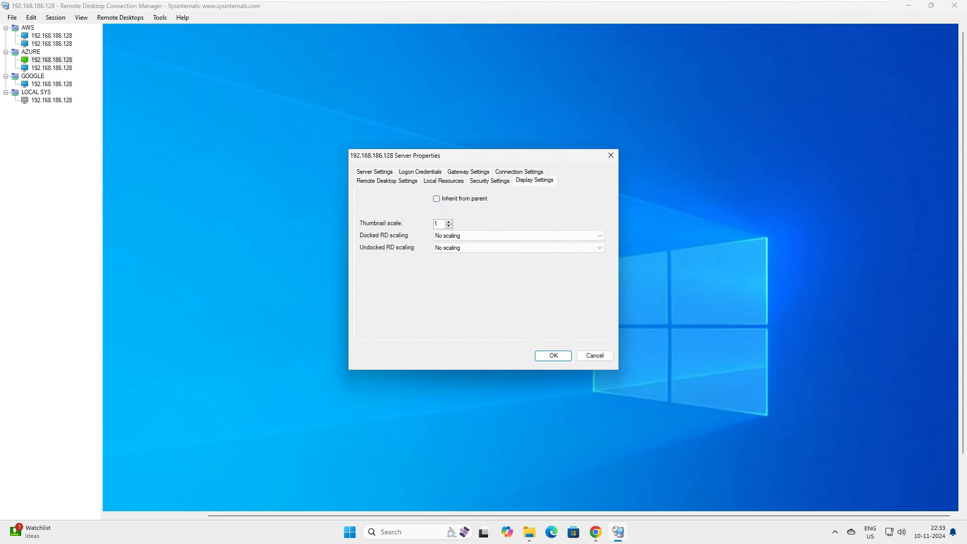
Set docked and undocked scaling to Scale to fit window, apply, and view the GOOGLE group.
{"action": "key", "text": "Tab"}
{"action": "key", "text": "Tab"}
{"action": "key", "text": "alt+Down"}
{"action": "key", "text": "Down"}
{"action": "key", "text": "Return"}
{"action": "key", "text": "Tab"}
{"action": "key", "text": "Down"}
{"action": "key", "text": "Tab"}
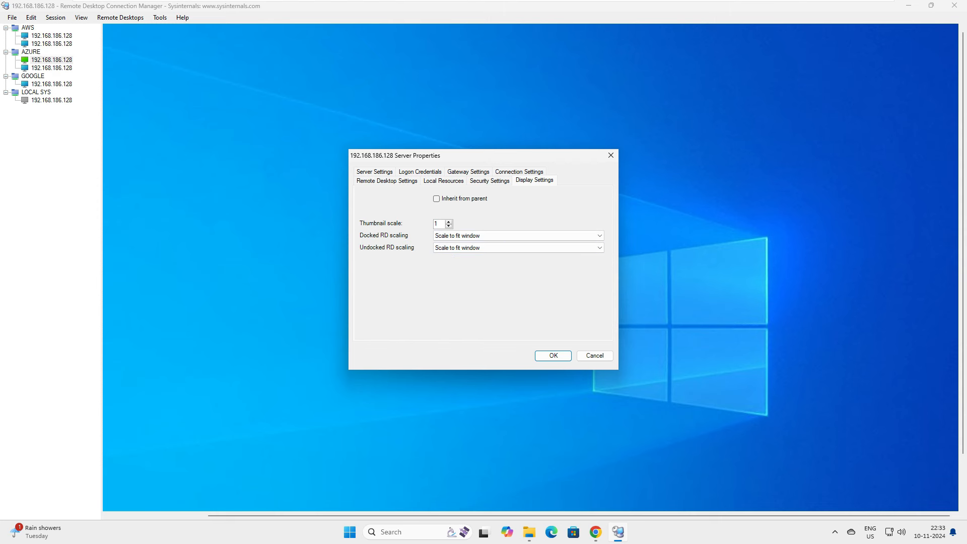
{"action": "key", "text": "Return"}
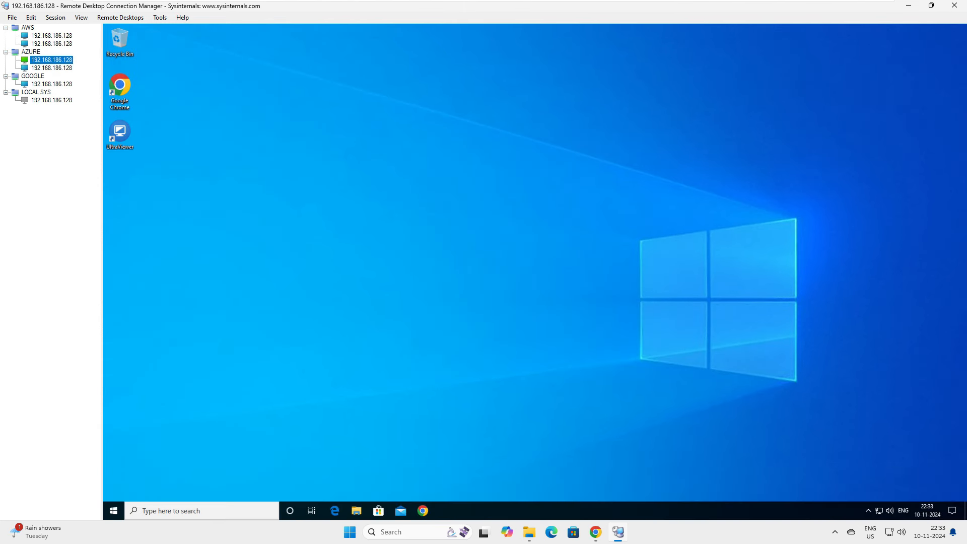
{"action": "left_click", "coordinate": [33, 76]}
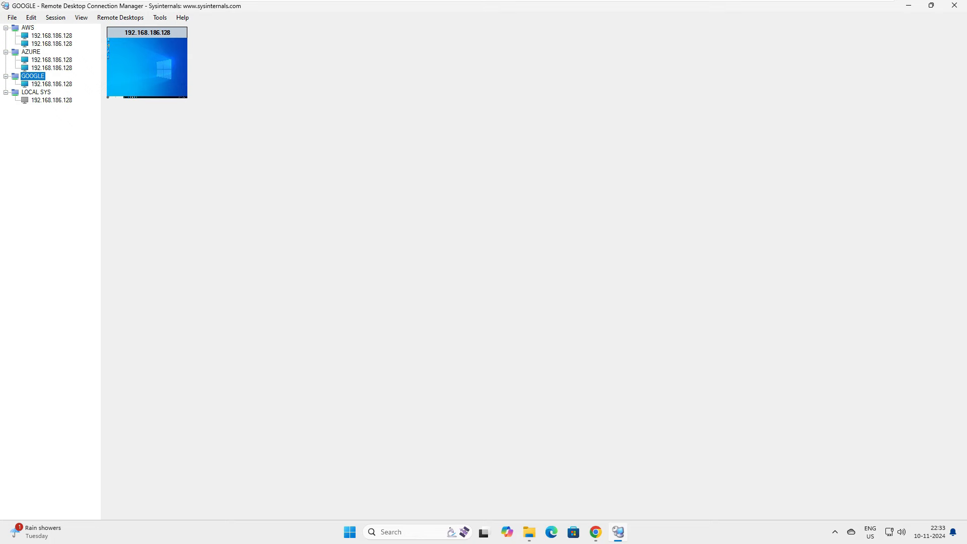
Open the GOOGLE group's properties and toggle Gateway Settings inheritance off and back on.
{"action": "right_click", "coordinate": [34, 76]}
{"action": "left_click", "coordinate": [56, 207]}
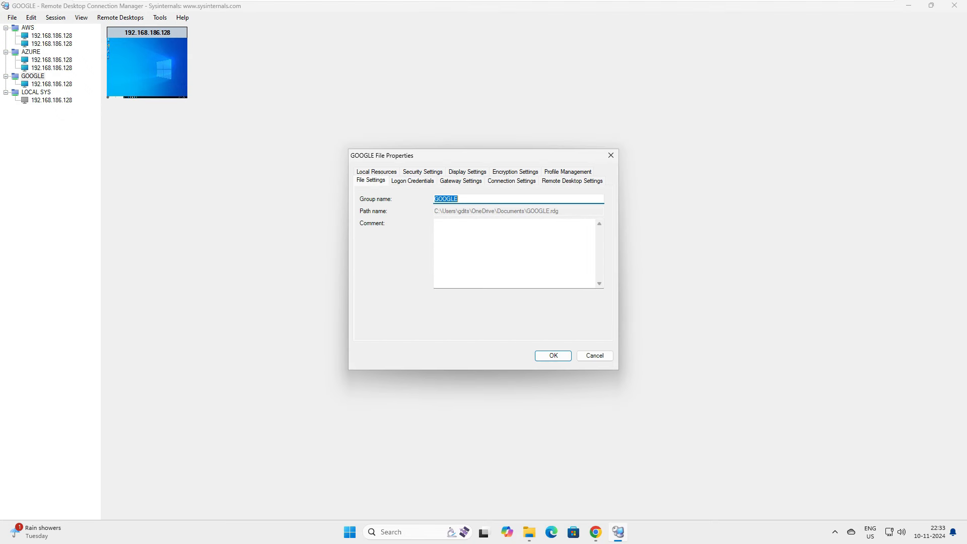
{"action": "left_click", "coordinate": [460, 180]}
{"action": "left_click", "coordinate": [436, 198]}
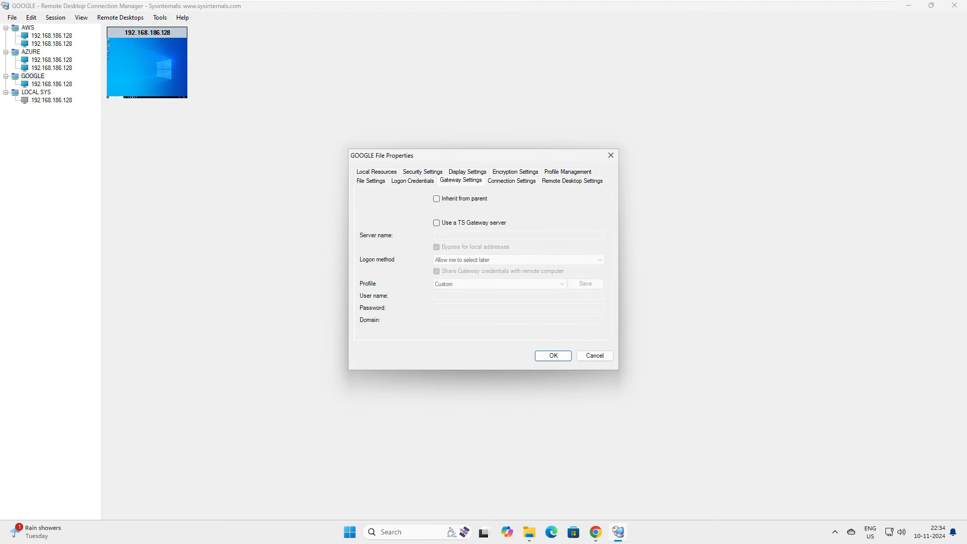
{"action": "left_click", "coordinate": [437, 198]}
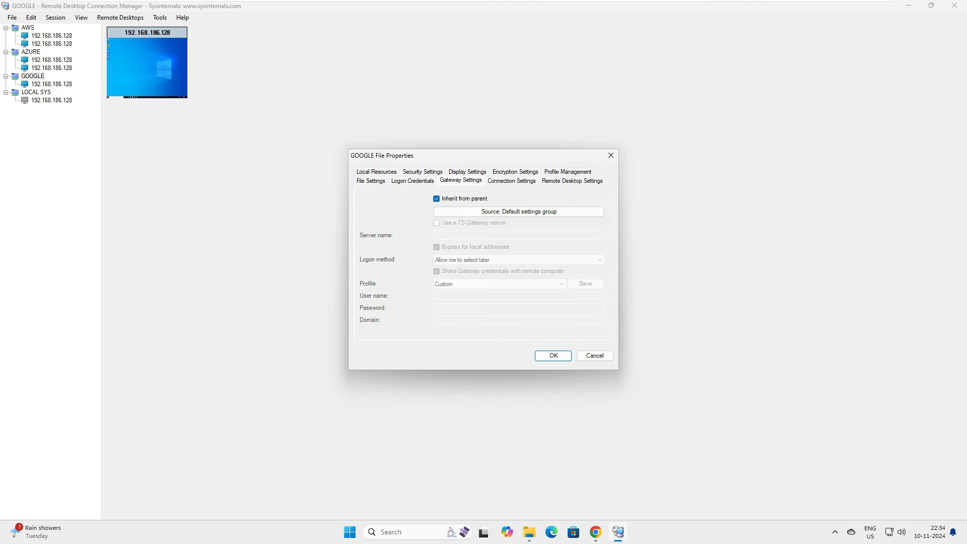
Make GOOGLE's Display Settings non-inherited with both scalings Scale to fit window, then view its server.
{"action": "left_click", "coordinate": [467, 172]}
{"action": "left_click", "coordinate": [437, 198]}
{"action": "left_click", "coordinate": [519, 235]}
{"action": "left_click", "coordinate": [457, 251]}
{"action": "left_click", "coordinate": [519, 248]}
{"action": "left_click", "coordinate": [457, 263]}
{"action": "left_click", "coordinate": [553, 356]}
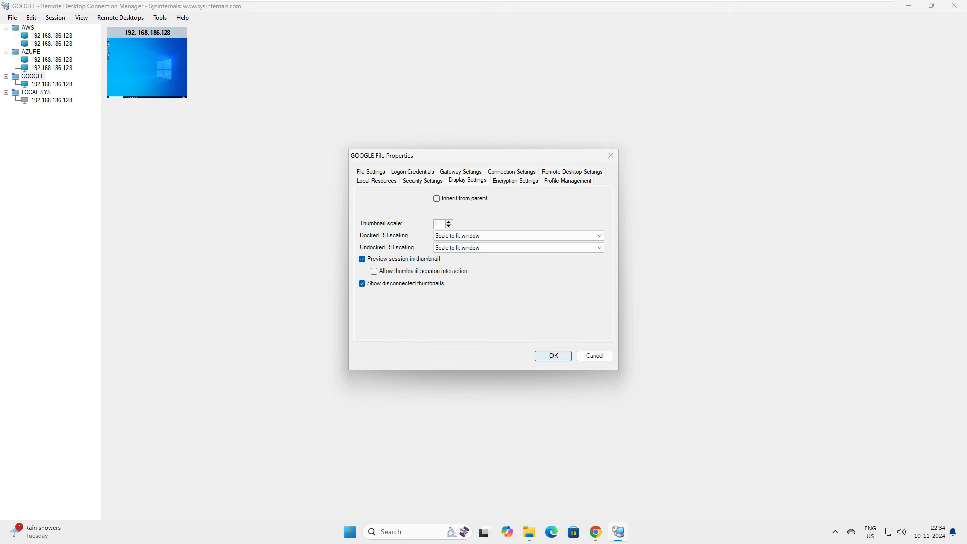
{"action": "left_click", "coordinate": [52, 83]}
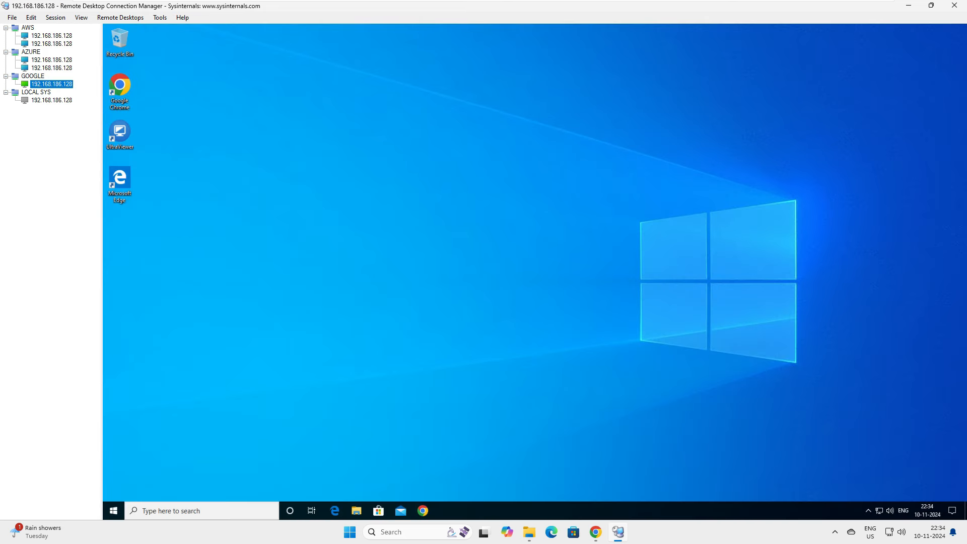
{"action": "left_click", "coordinate": [120, 18]}
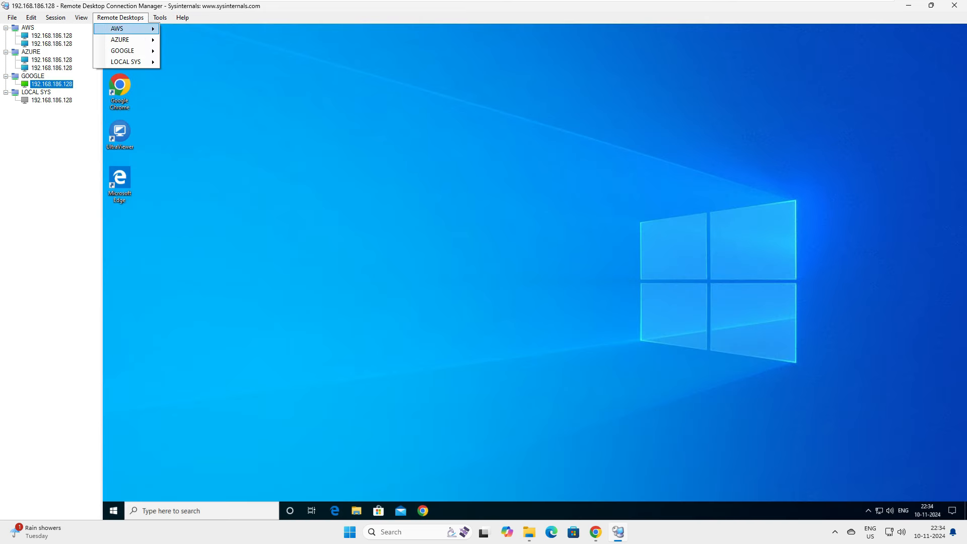
Dismiss the Remote Desktops menu and save all group files with File > Save All.
{"action": "mouse_move", "coordinate": [126, 62]}
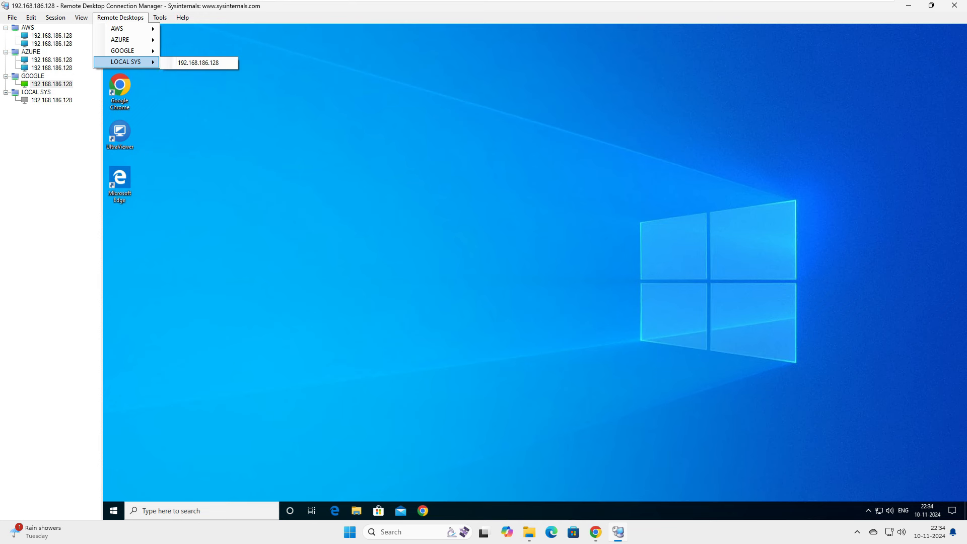
{"action": "left_click", "coordinate": [61, 146]}
{"action": "left_click", "coordinate": [12, 18]}
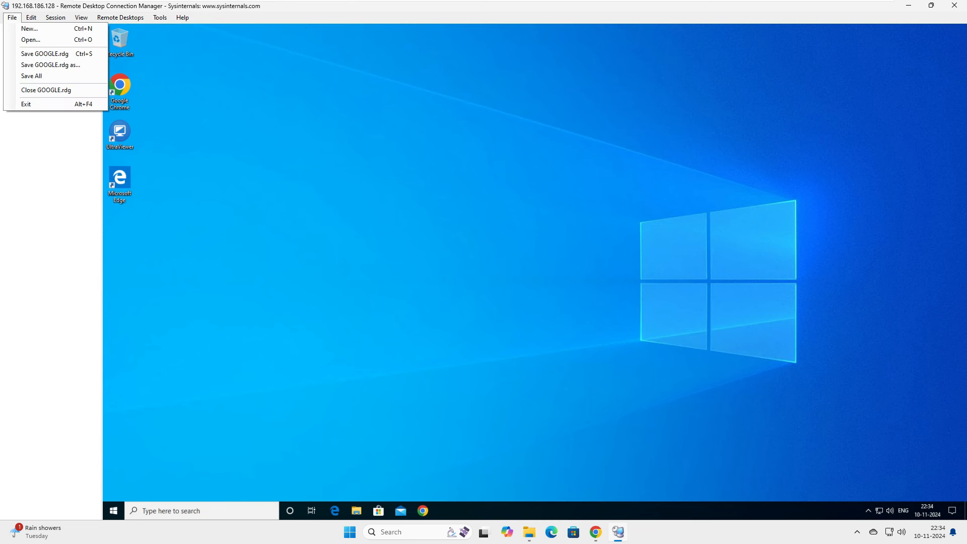
{"action": "left_click", "coordinate": [31, 76]}
{"action": "left_click", "coordinate": [12, 18]}
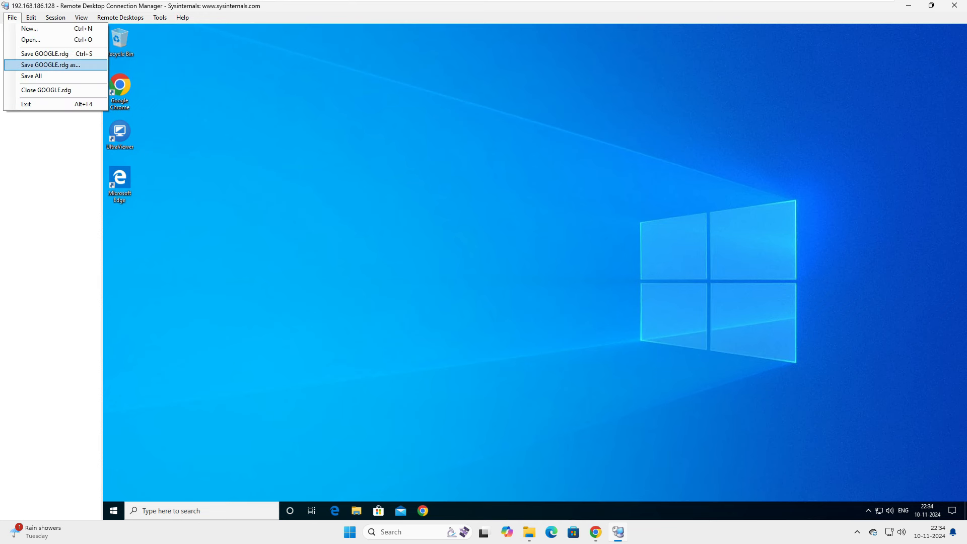
{"action": "left_click", "coordinate": [32, 76]}
{"action": "left_click", "coordinate": [12, 17]}
{"action": "left_click", "coordinate": [31, 76]}
{"action": "left_click", "coordinate": [12, 18]}
{"action": "left_click", "coordinate": [32, 76]}
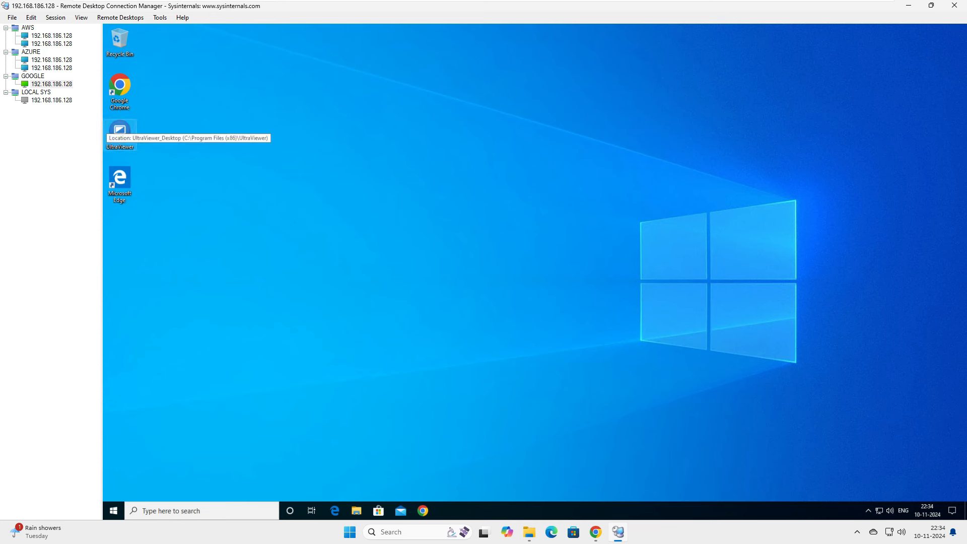
Run Save All once more and display the first AWS server's remote desktop.
{"action": "left_click", "coordinate": [12, 18]}
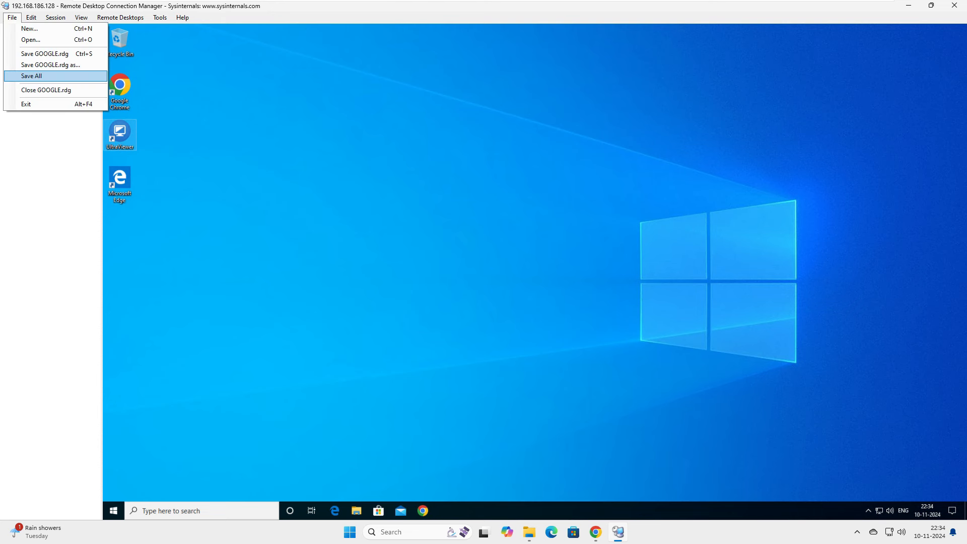
{"action": "left_click", "coordinate": [45, 77]}
{"action": "left_click", "coordinate": [52, 36]}
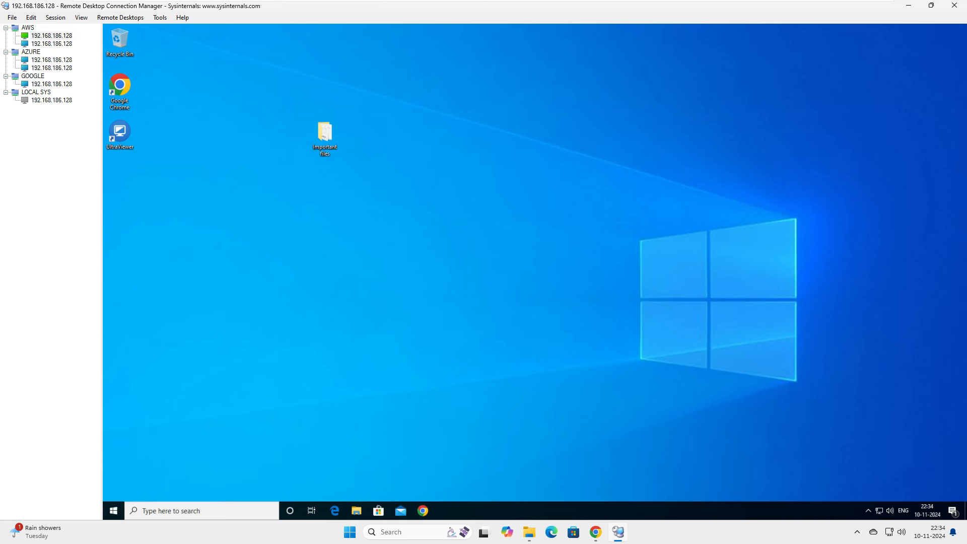
{"action": "left_click", "coordinate": [13, 17]}
{"action": "mouse_move", "coordinate": [31, 17]}
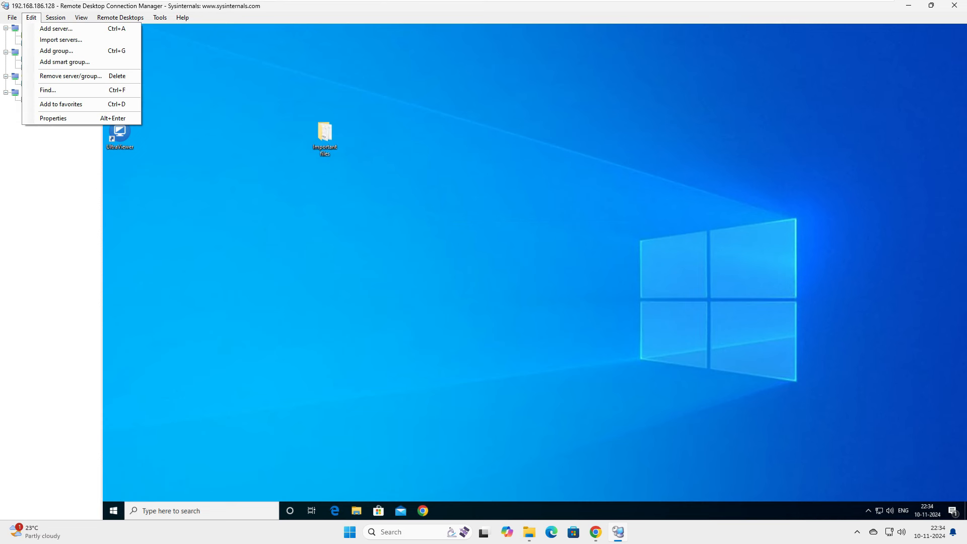
Inspect the context menus of the LOCAL SYS group, GOOGLE group and first AWS server.
{"action": "left_click", "coordinate": [78, 135]}
{"action": "right_click", "coordinate": [34, 92]}
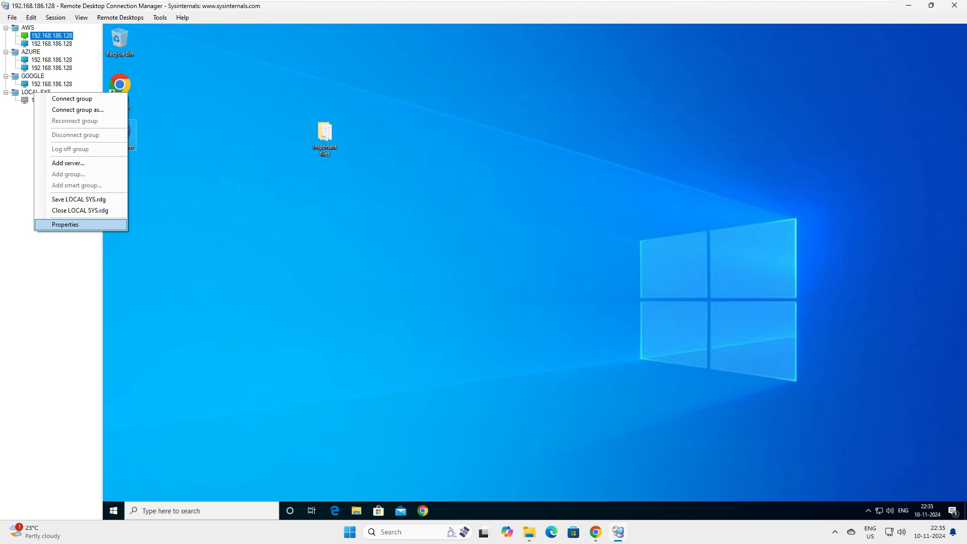
{"action": "right_click", "coordinate": [29, 92]}
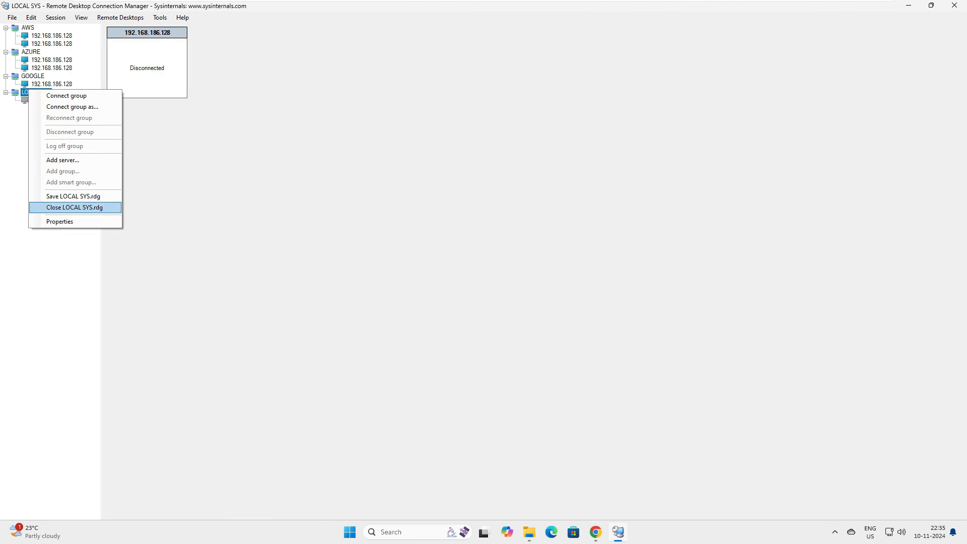
{"action": "right_click", "coordinate": [35, 77]}
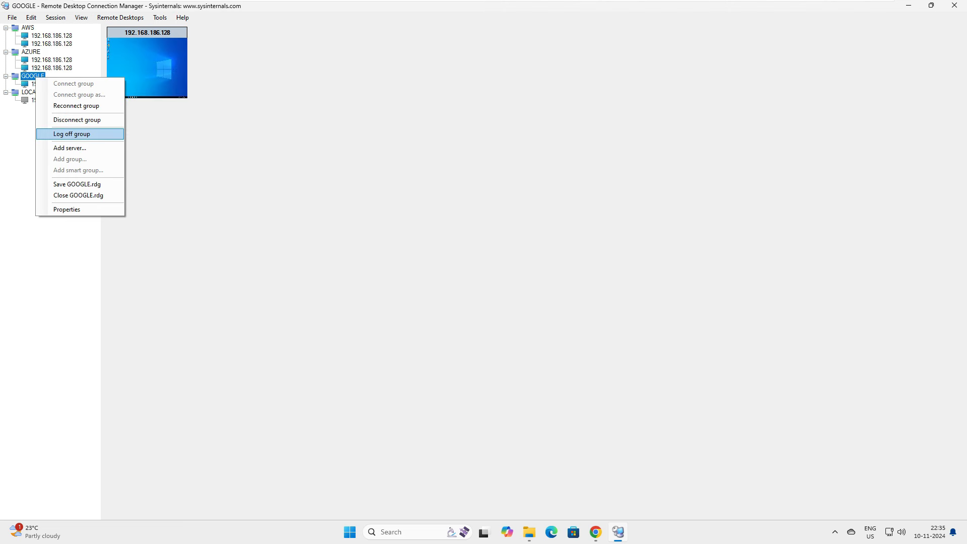
{"action": "left_click", "coordinate": [12, 18]}
{"action": "right_click", "coordinate": [42, 35]}
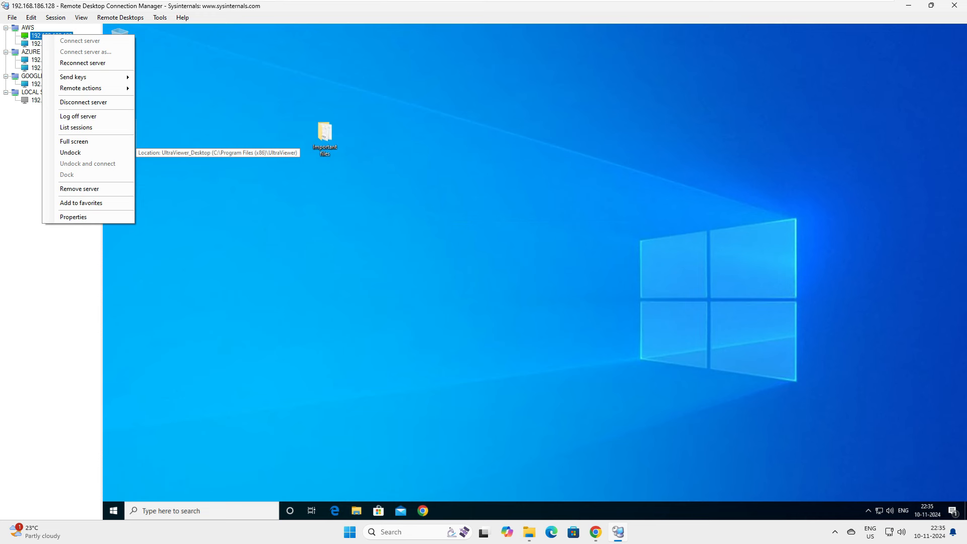
{"action": "key", "text": "super"}
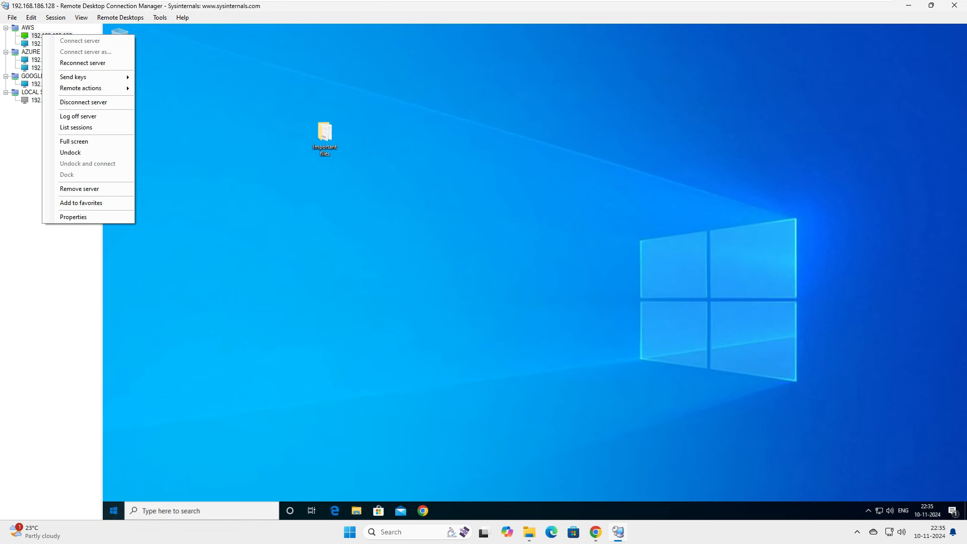
{"action": "key", "text": "super"}
{"action": "right_click", "coordinate": [36, 33]}
{"action": "key", "text": "Down"}
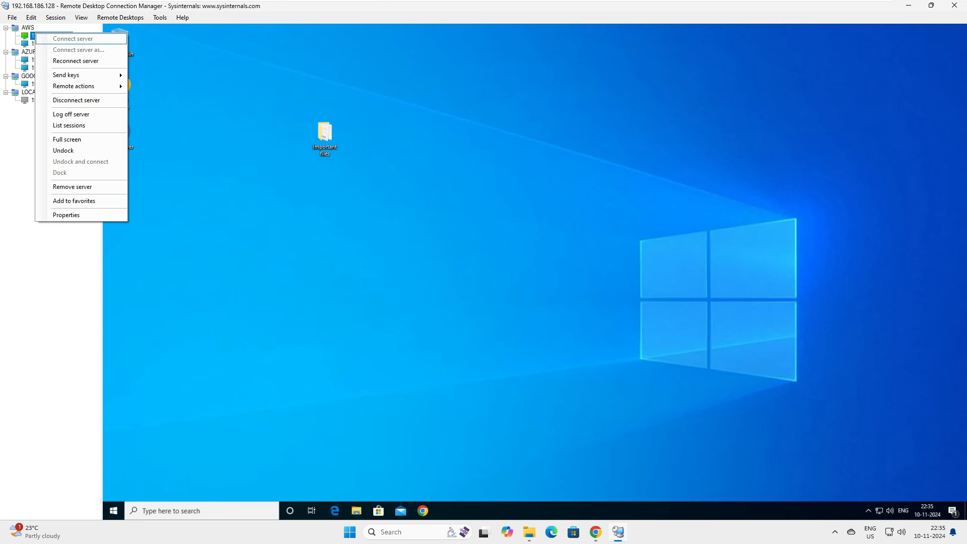
{"action": "right_click", "coordinate": [35, 33]}
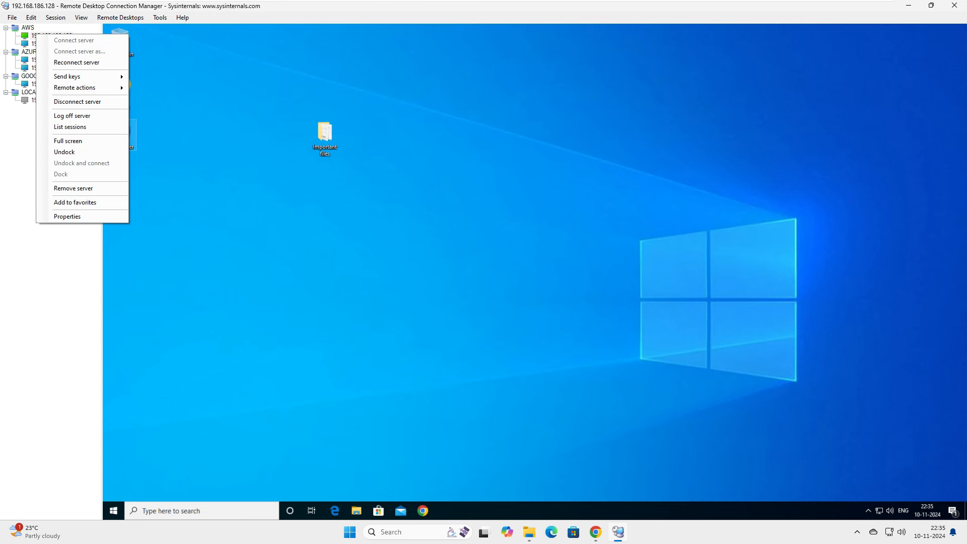
Show the AWS server, then the first AZURE server, full screen and restore each to the window.
{"action": "left_click", "coordinate": [68, 141]}
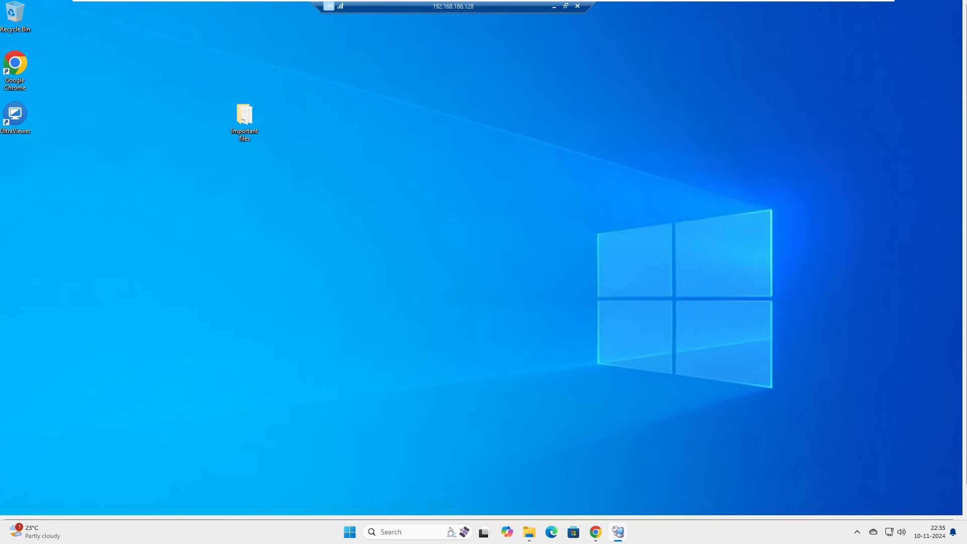
{"action": "left_click", "coordinate": [565, 6]}
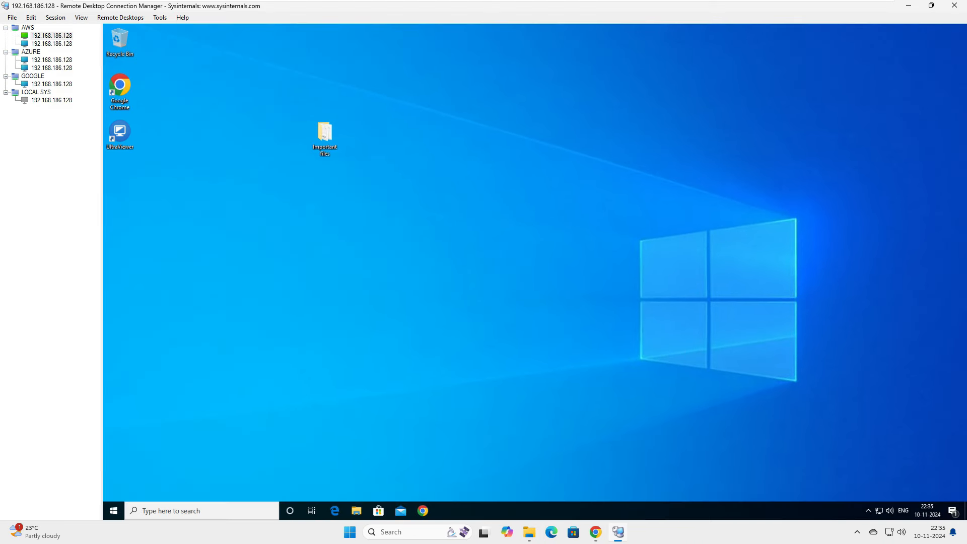
{"action": "right_click", "coordinate": [50, 60]}
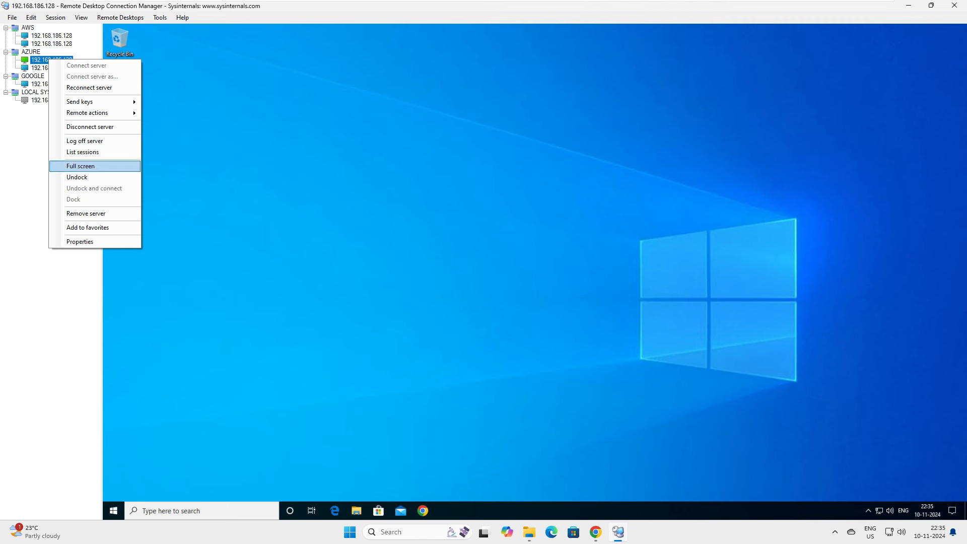
{"action": "left_click", "coordinate": [81, 166]}
{"action": "left_click", "coordinate": [566, 6]}
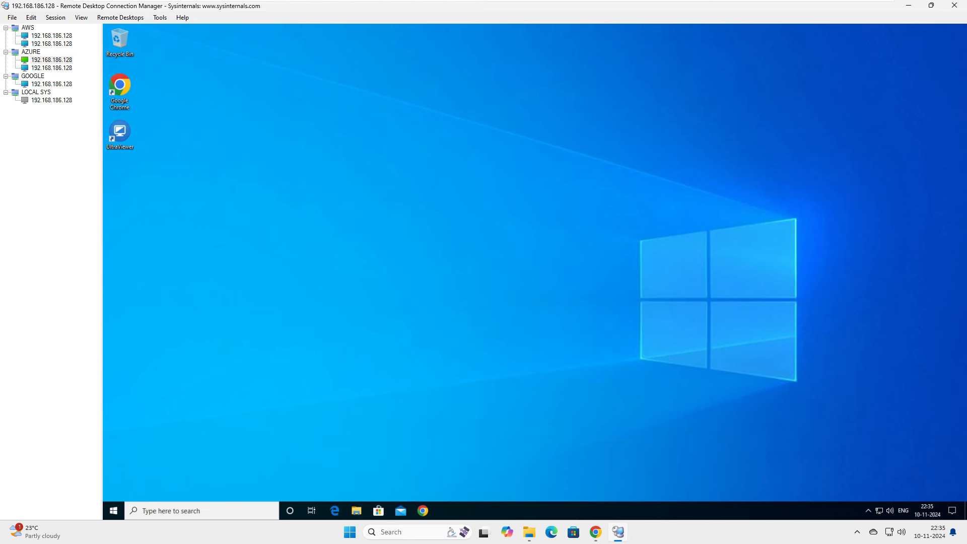
{"action": "key", "text": "alt+s"}
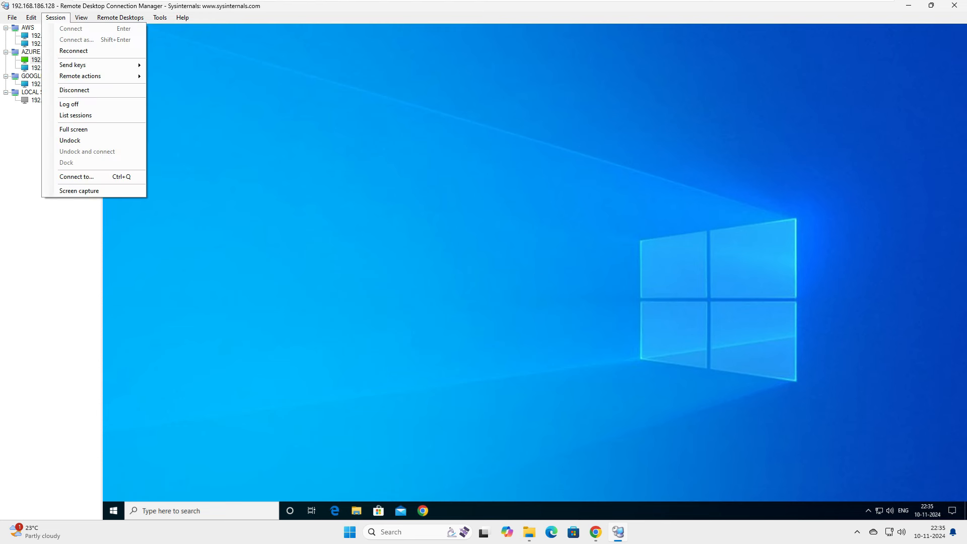
{"action": "mouse_move", "coordinate": [91, 64]}
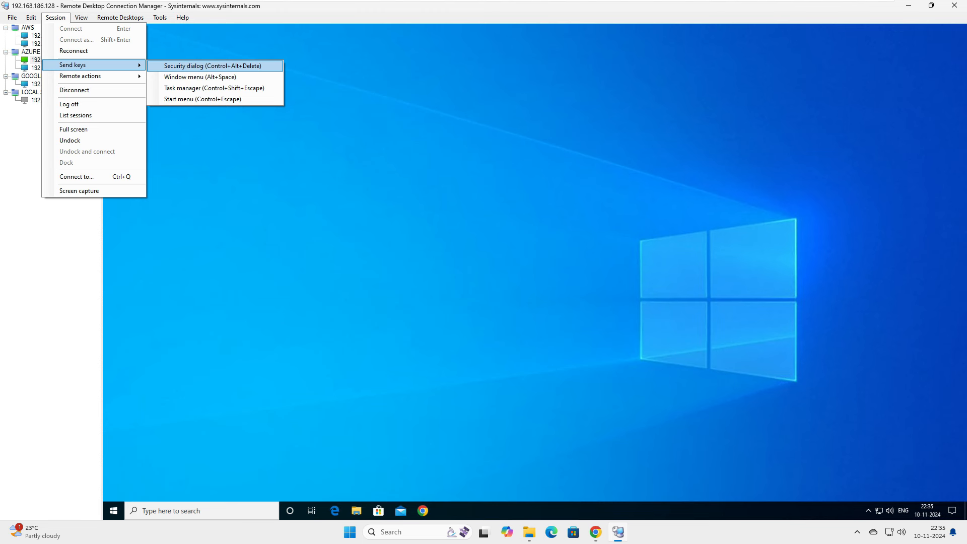
{"action": "key", "text": "Down"}
{"action": "key", "text": "Down"}
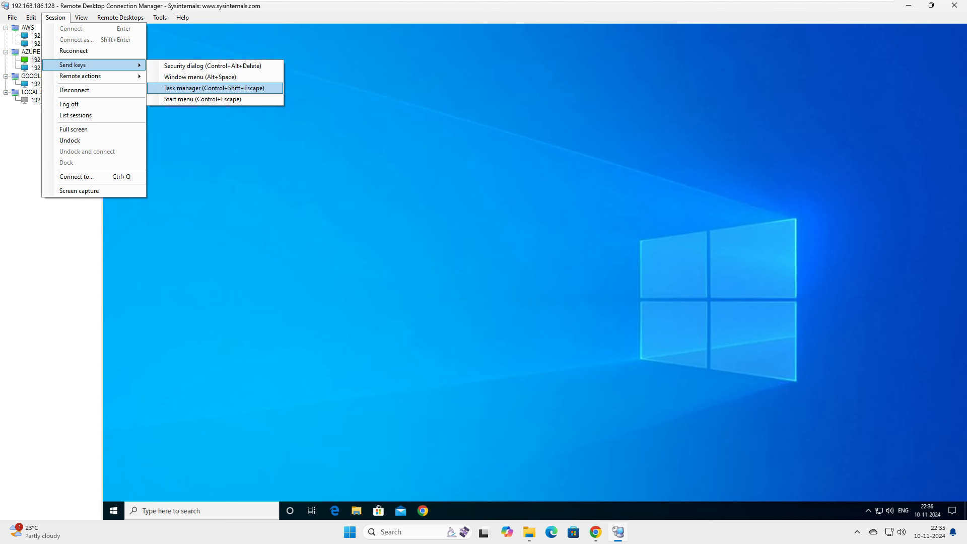
{"action": "key", "text": "Return"}
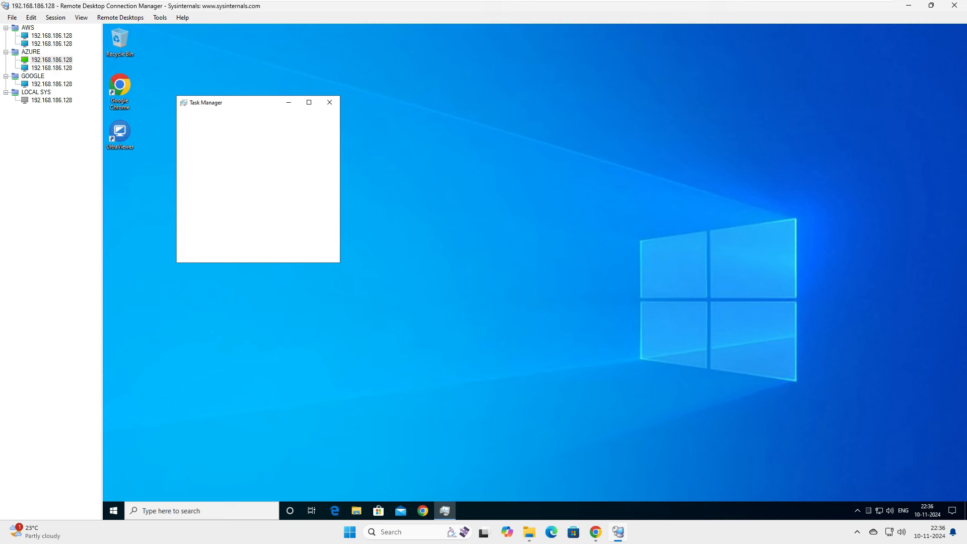
{"action": "left_click", "coordinate": [206, 251]}
{"action": "left_click", "coordinate": [466, 102]}
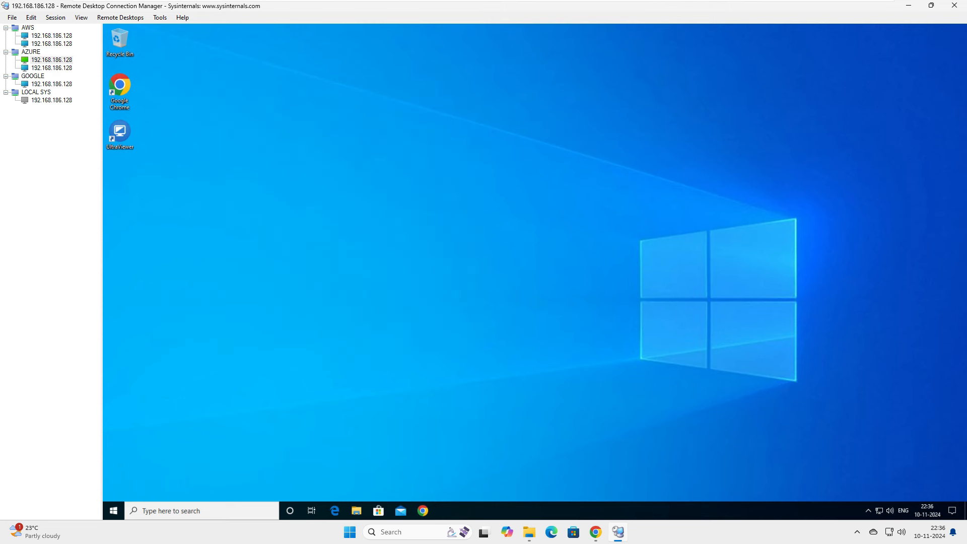
{"action": "left_click", "coordinate": [55, 17]}
{"action": "mouse_move", "coordinate": [81, 18]}
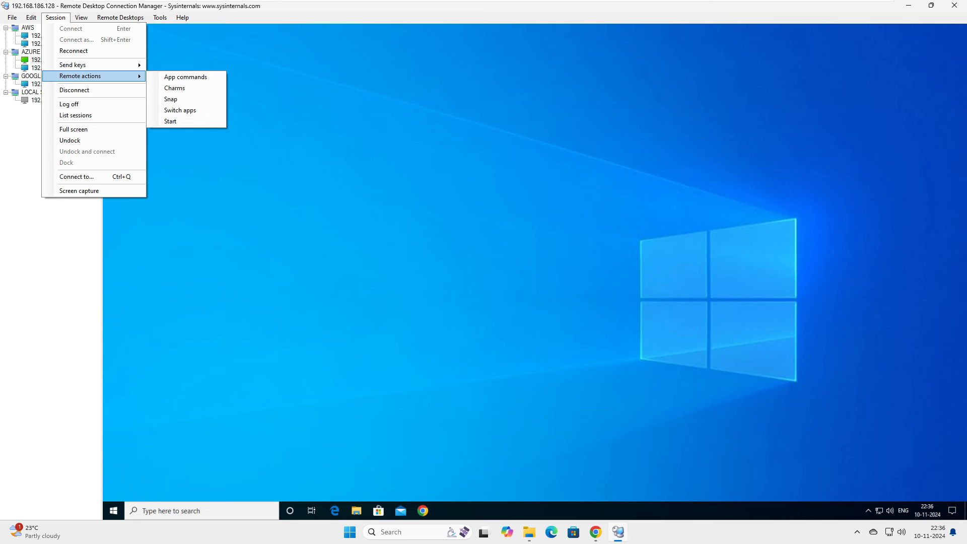
{"action": "mouse_move", "coordinate": [120, 18]}
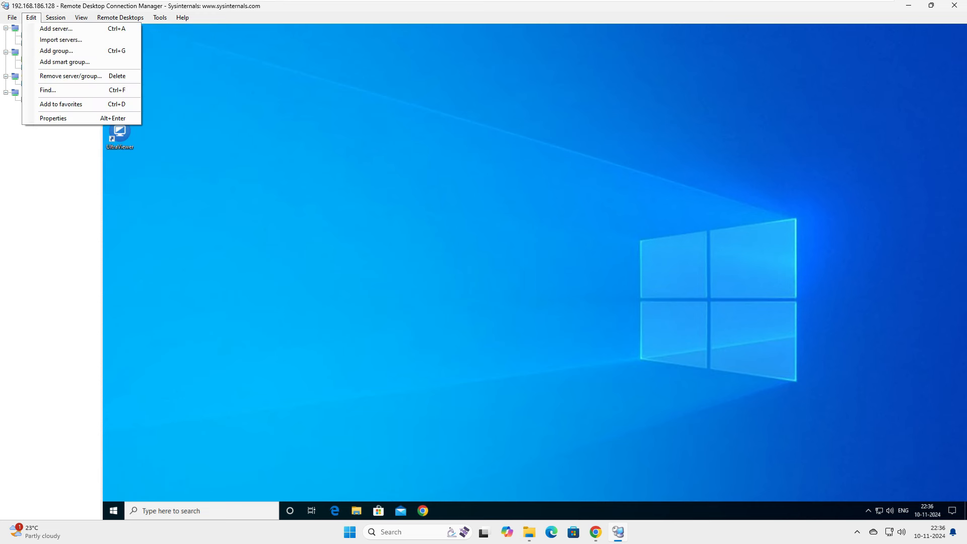
Save all groups, relaunch RDCMan from its desktop shortcut, and connect all three servers.
{"action": "left_click", "coordinate": [32, 75]}
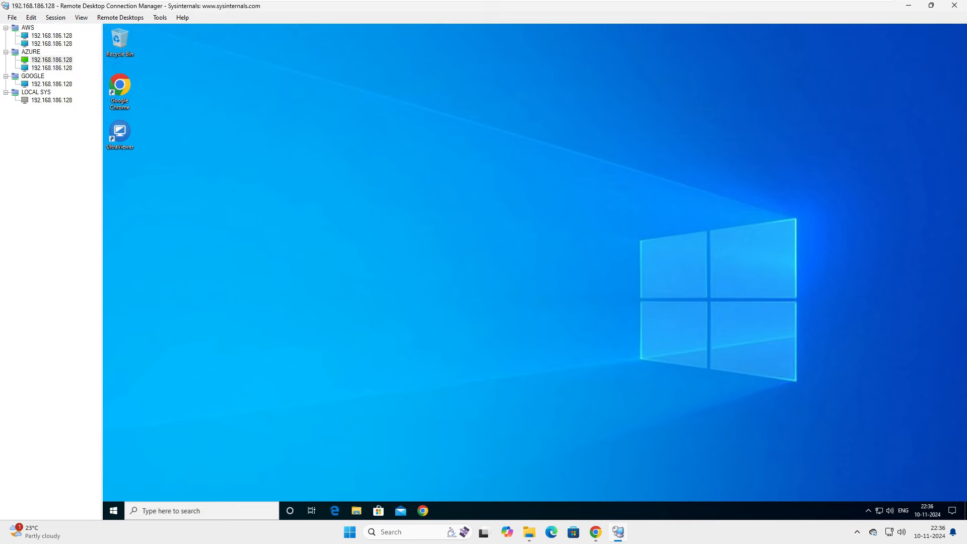
{"action": "left_click", "coordinate": [954, 5]}
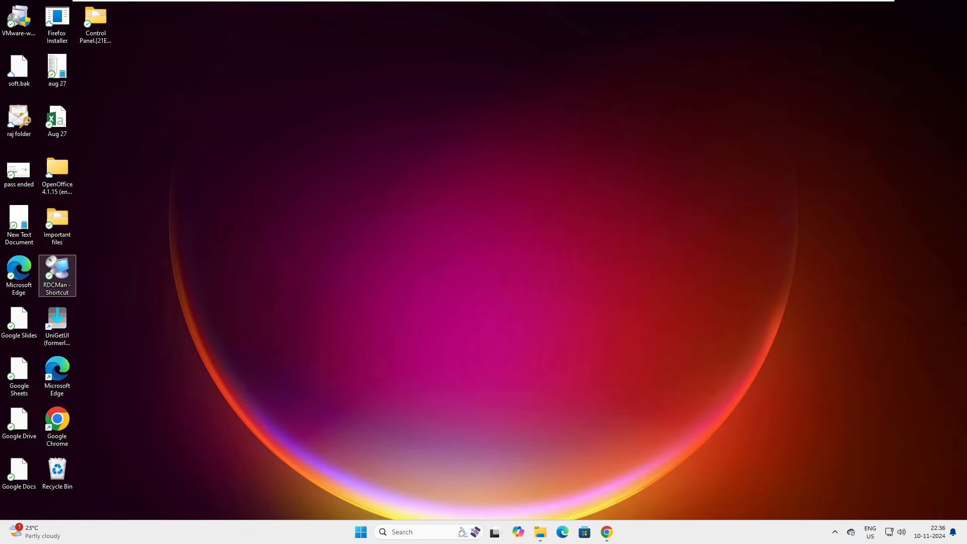
{"action": "double_click", "coordinate": [57, 275]}
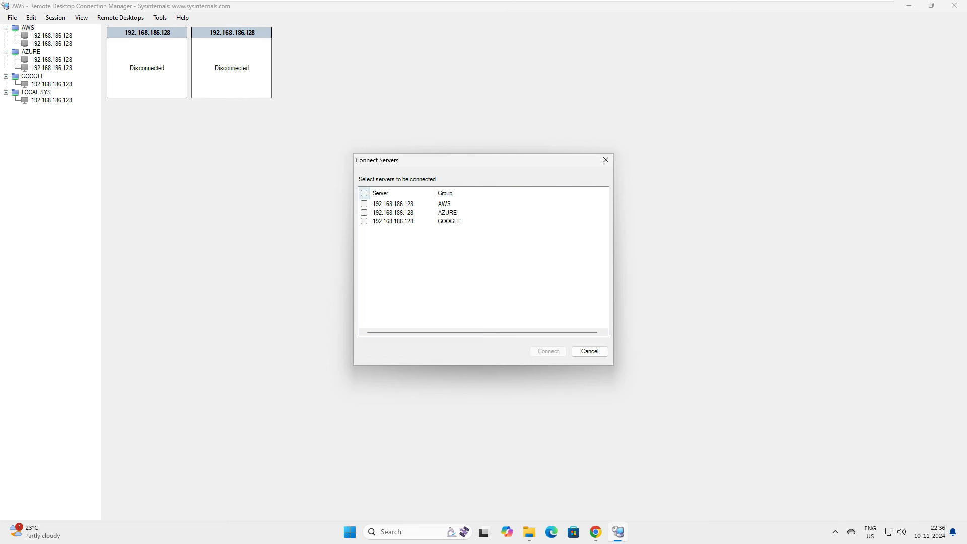
{"action": "left_click", "coordinate": [364, 193]}
{"action": "left_click", "coordinate": [549, 351]}
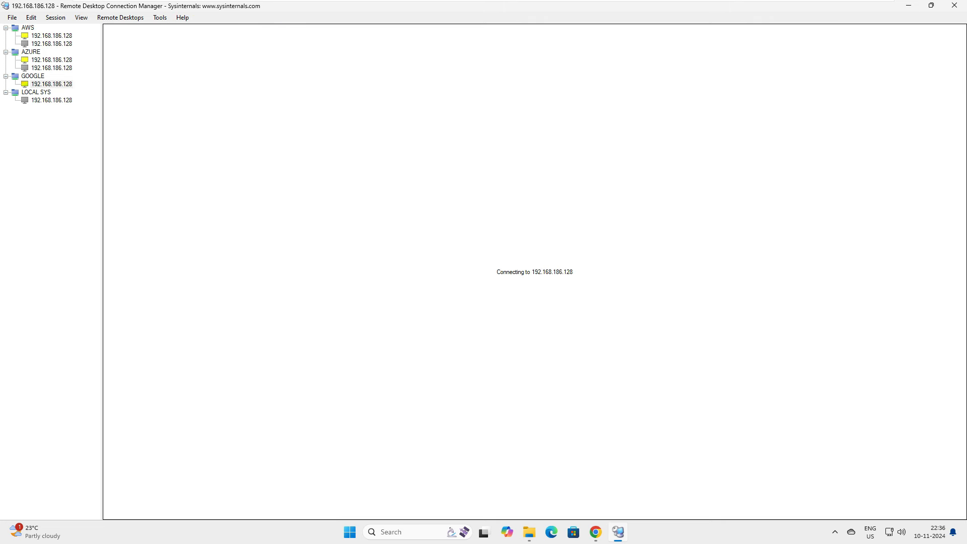